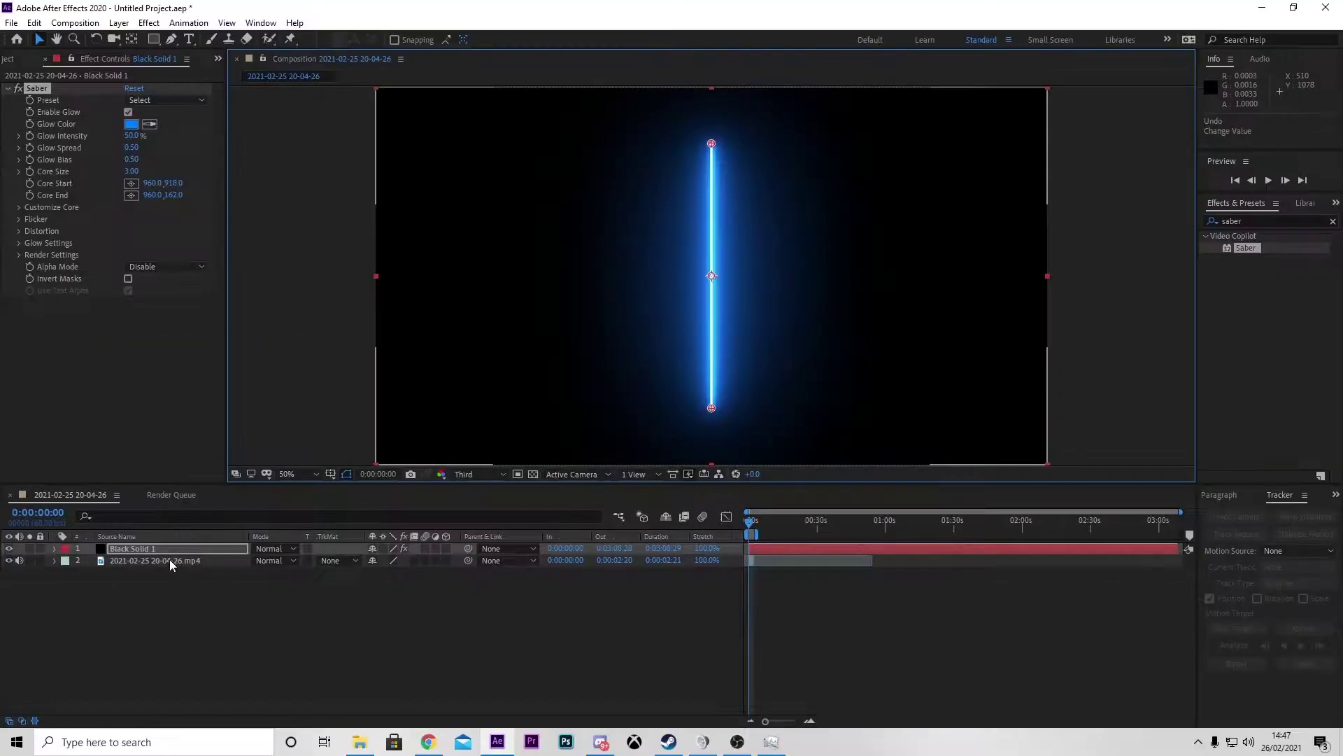
click(274, 548)
click(340, 264)
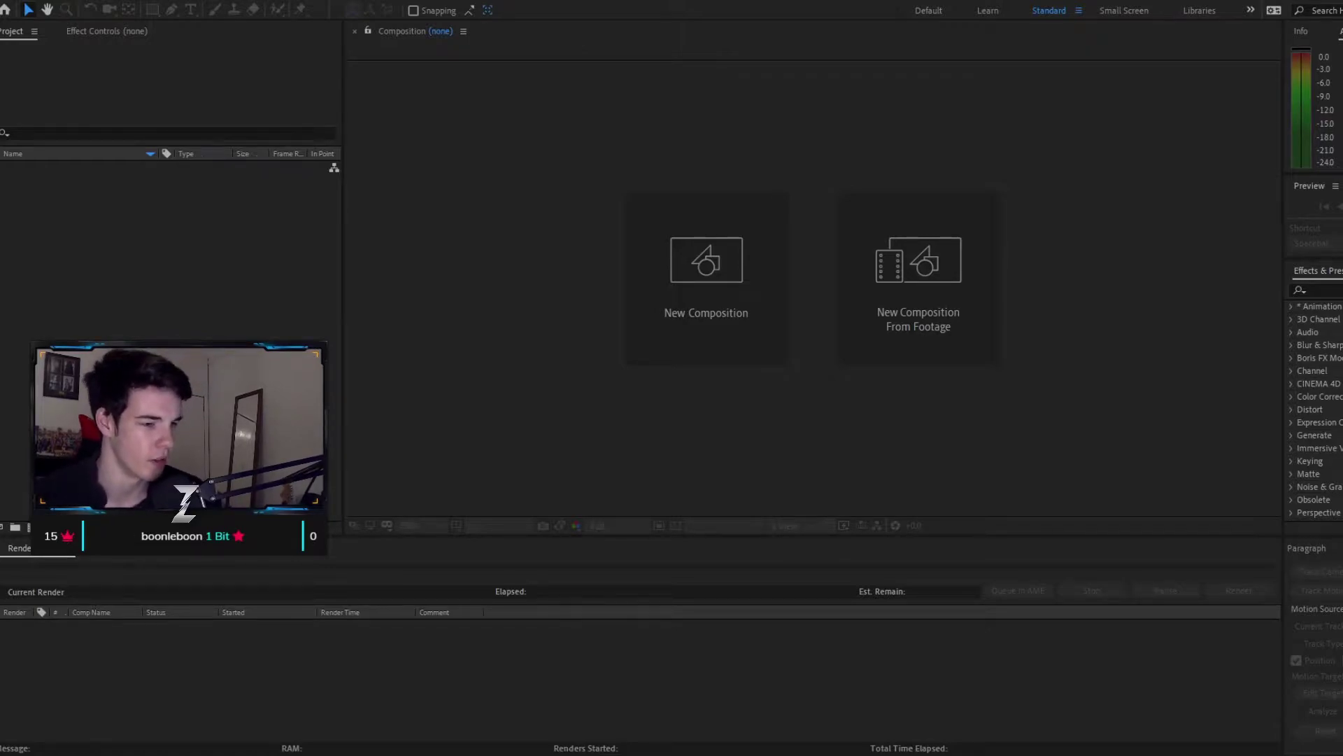
Create a new composition named Comp 1 at 800 x 800 px, 23.976 fps, with a duration of 0:05:00:00
click(725, 607)
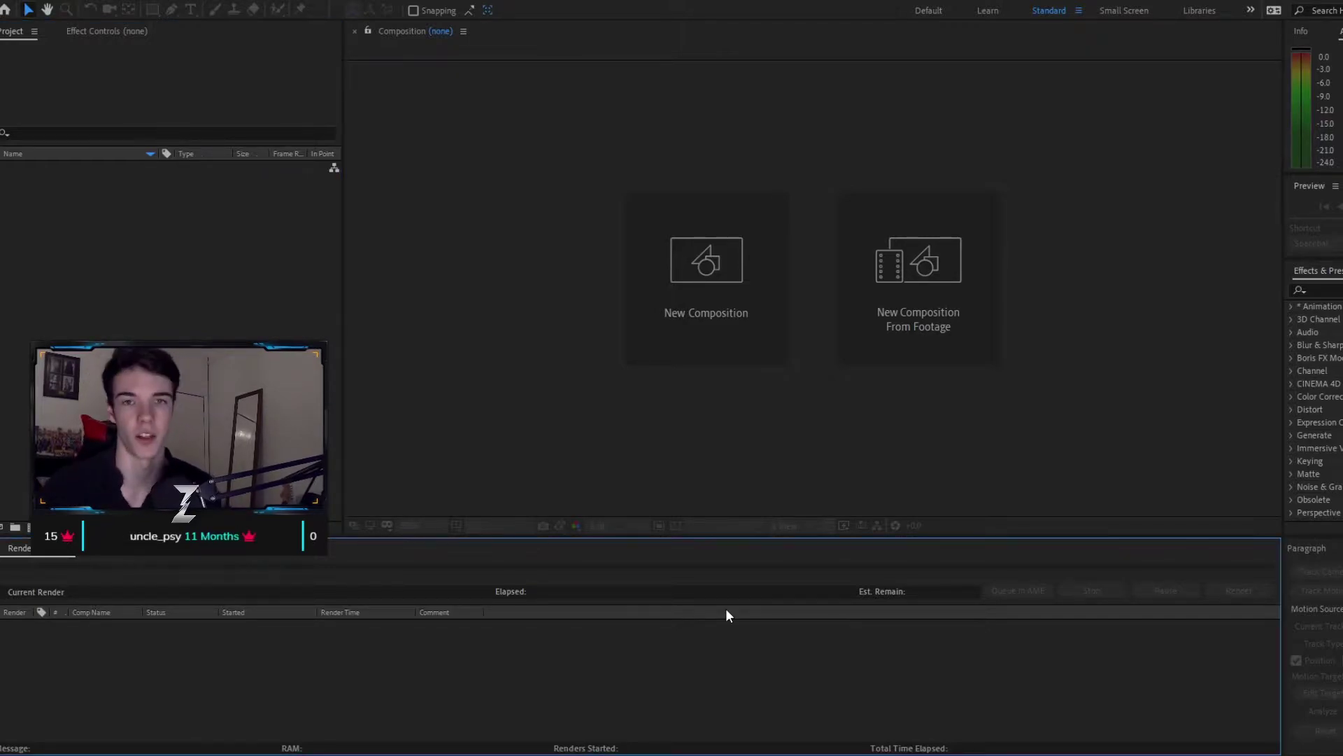
key(ctrl+n)
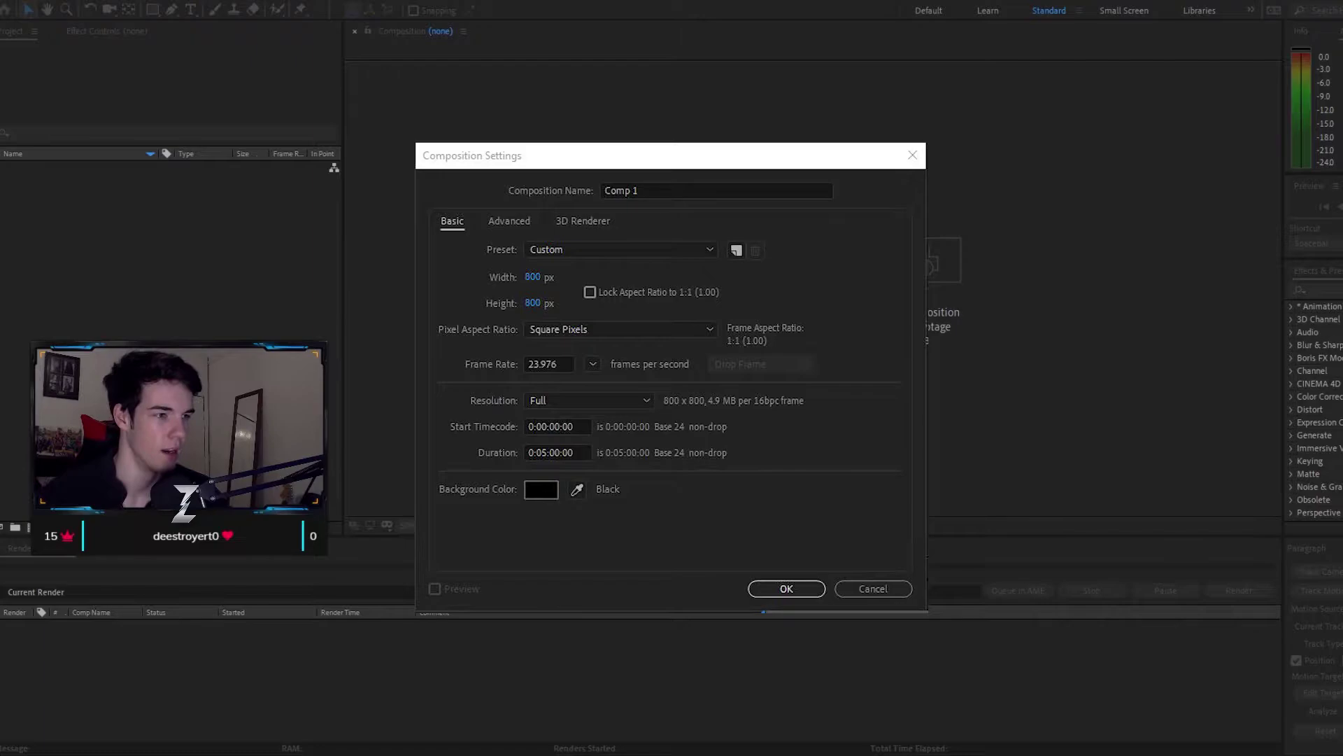
click(787, 588)
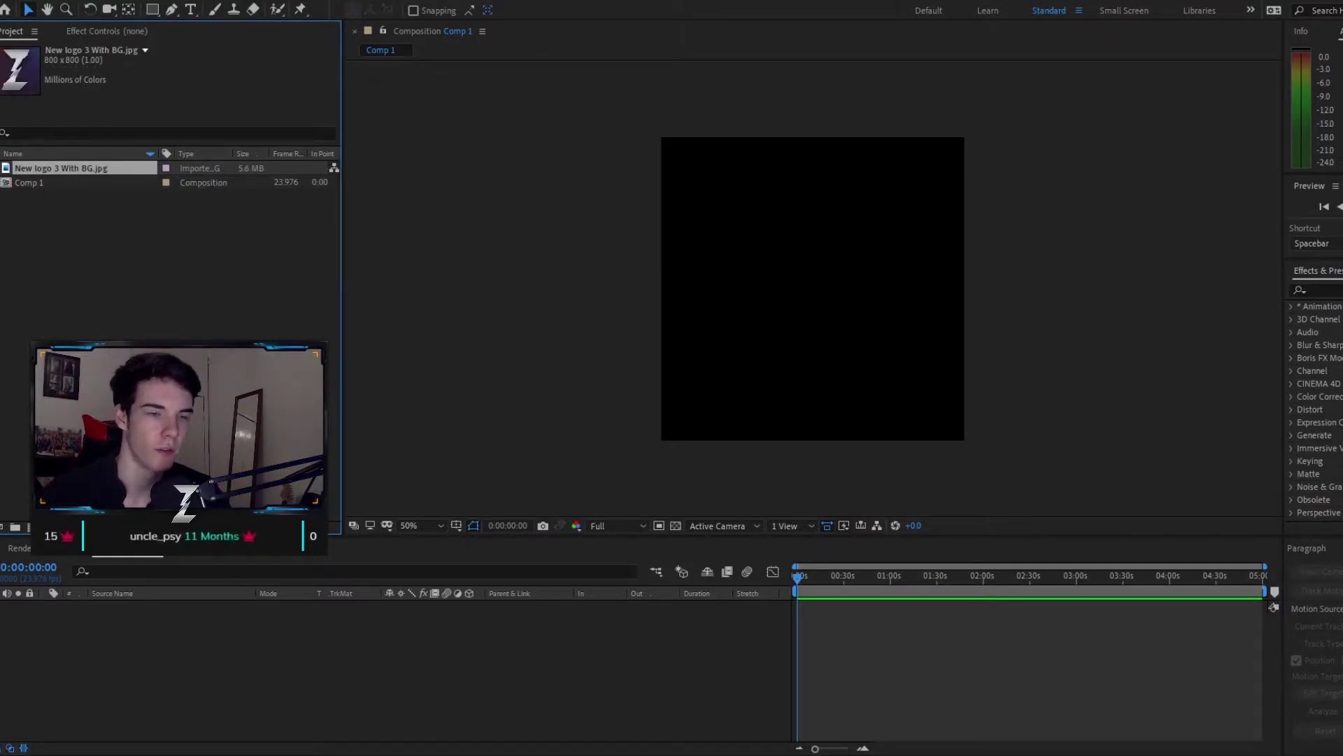
Add New logo 3 With BG.jpg to Comp 1 as a layer
drag(112, 635, 112, 637)
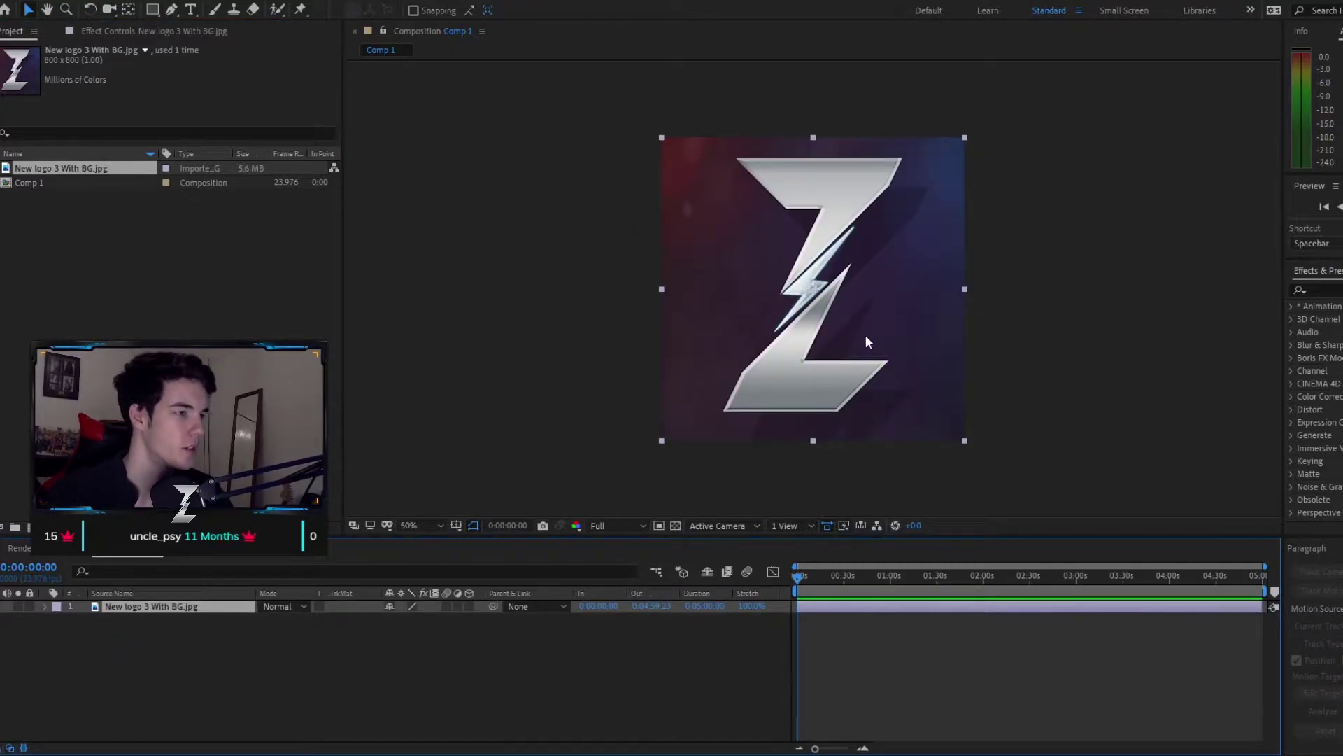
scroll(865, 337, up, 1)
scroll(865, 336, down, 1)
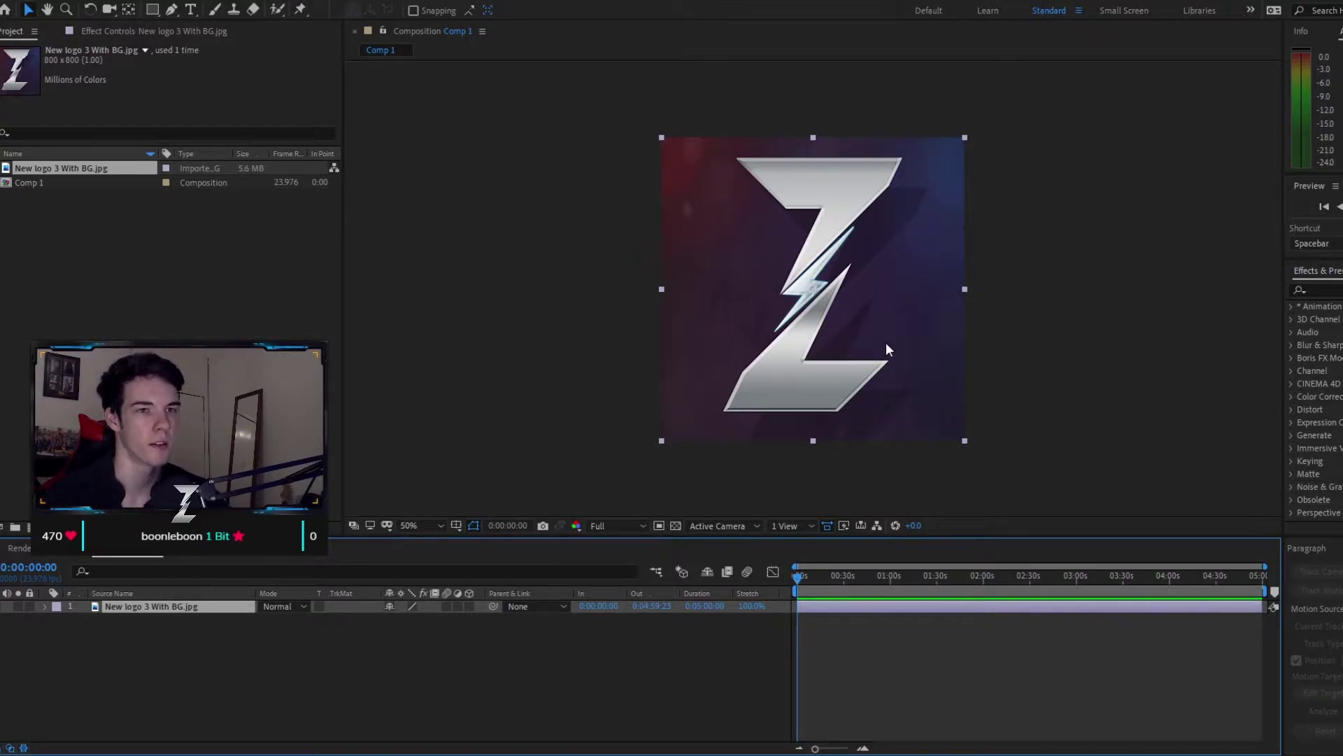
click(121, 166)
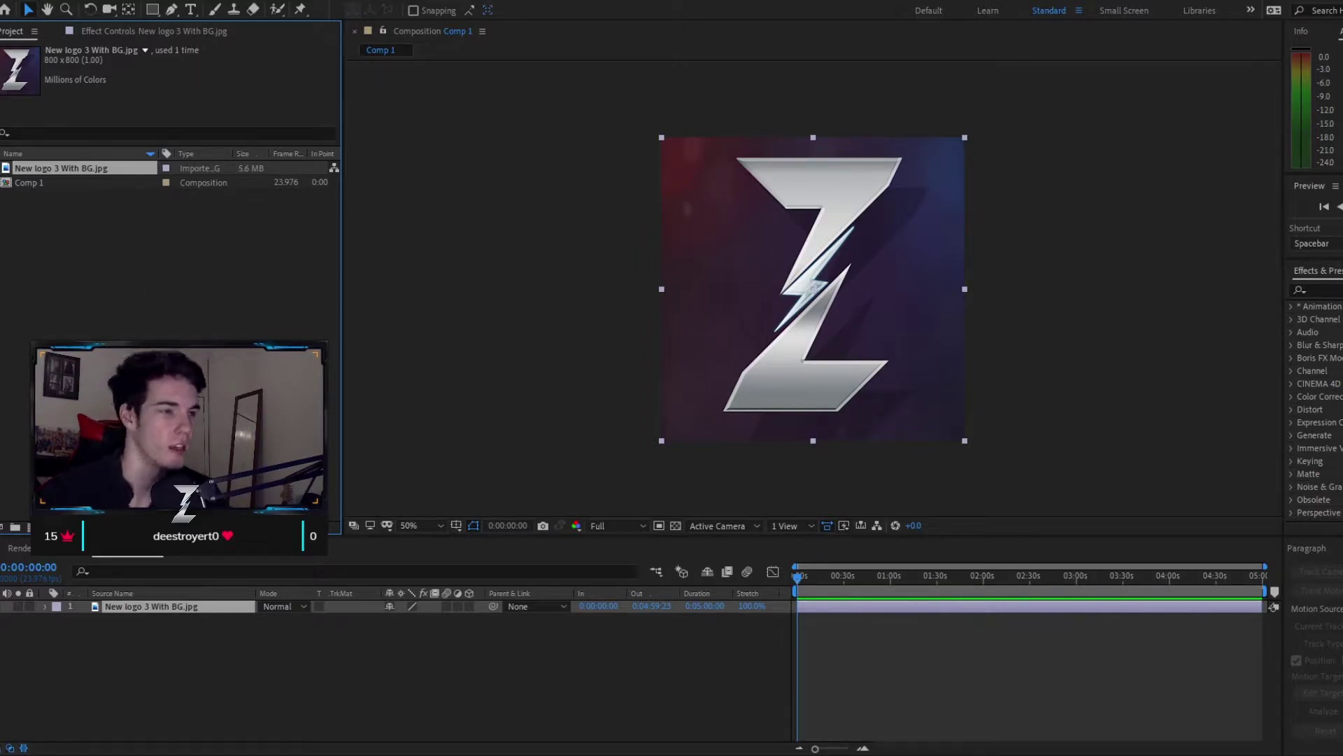
Create a black solid layer named Saber above the logo layer
click(216, 654)
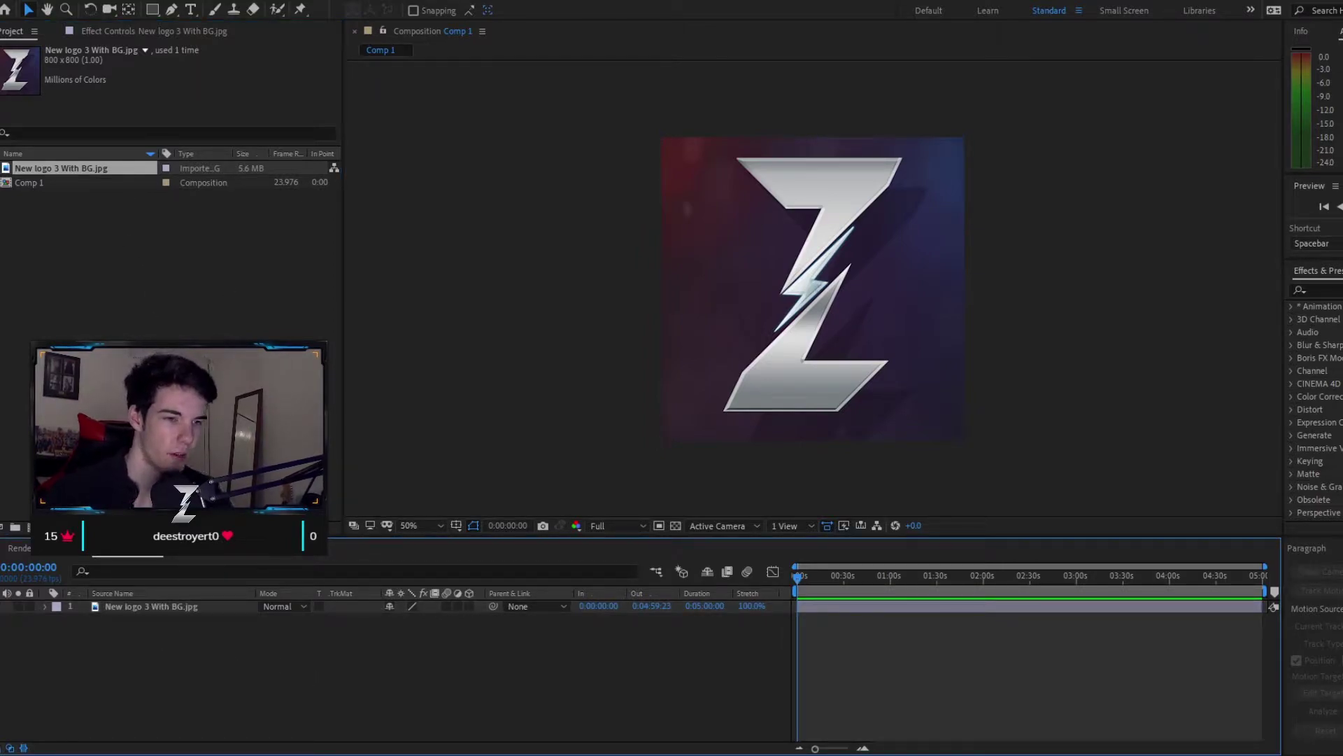
key(ctrl+y)
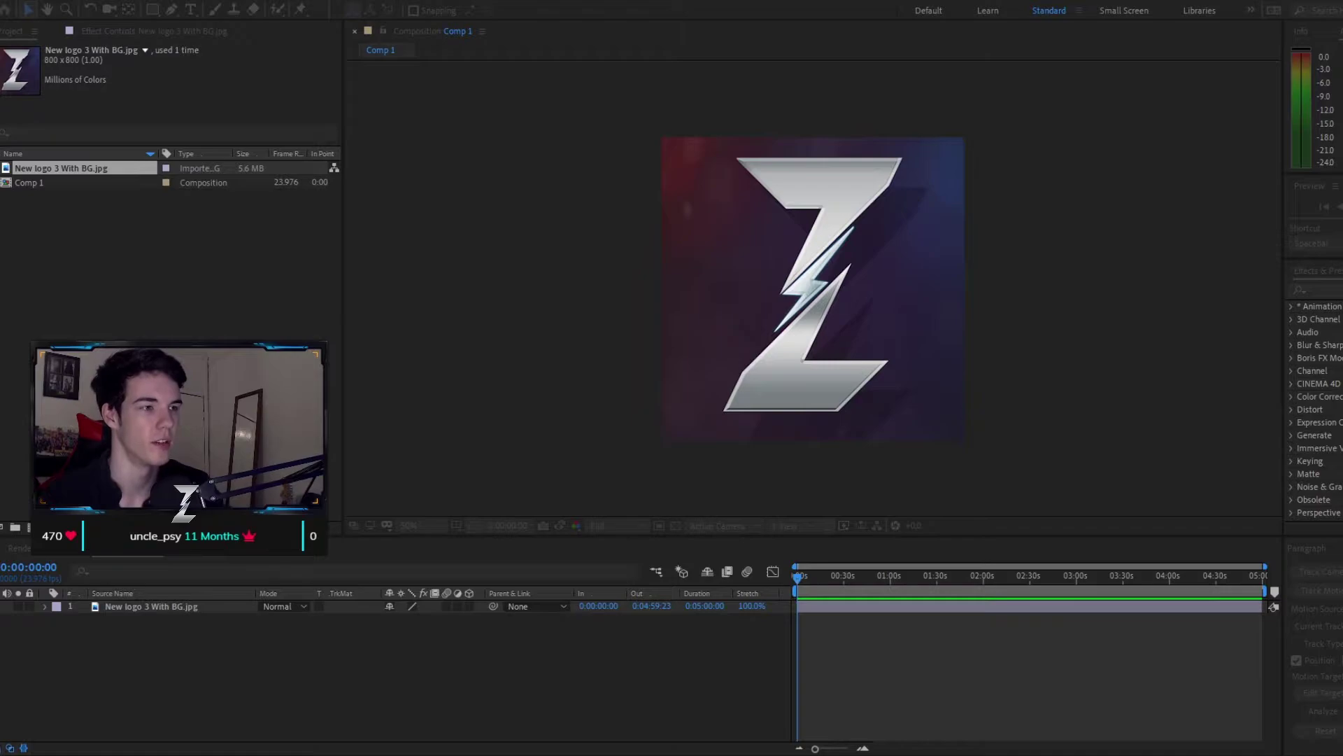
click(774, 469)
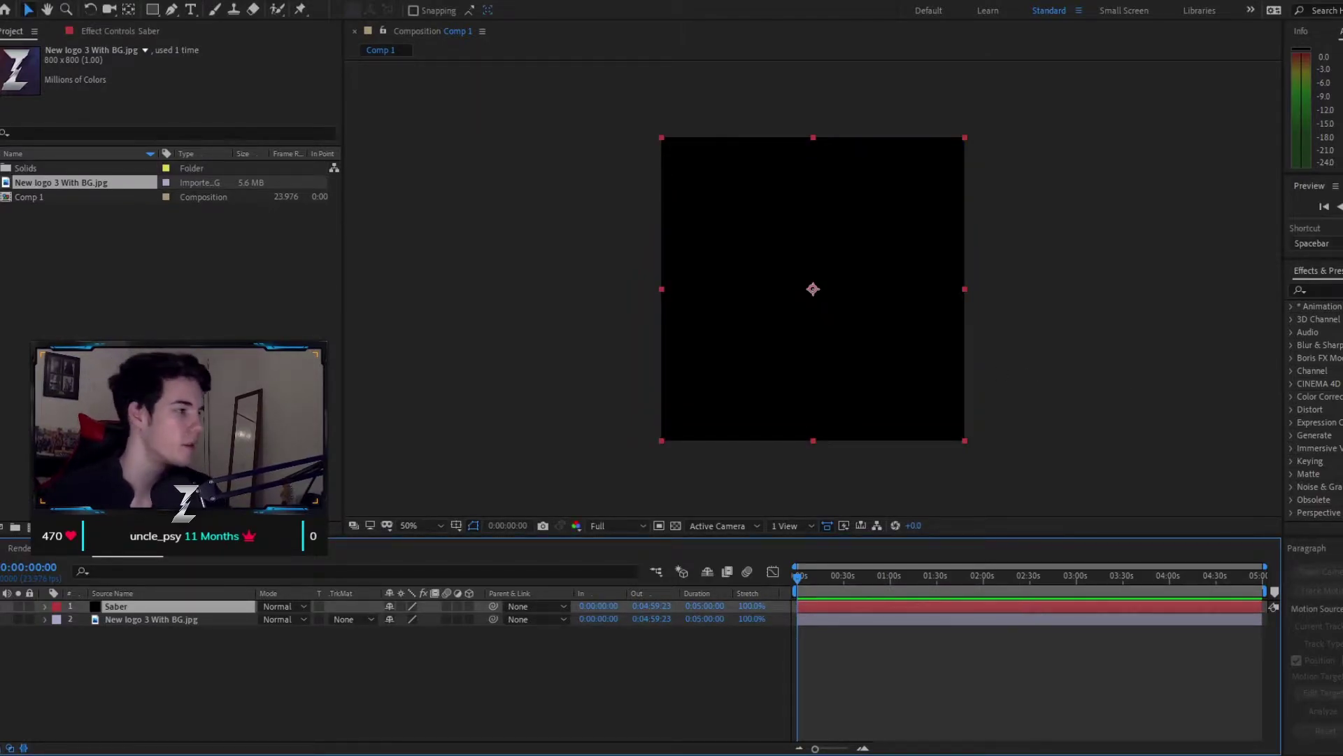
Find the Saber effect and apply it to the black Saber solid
click(1336, 292)
text(saber)
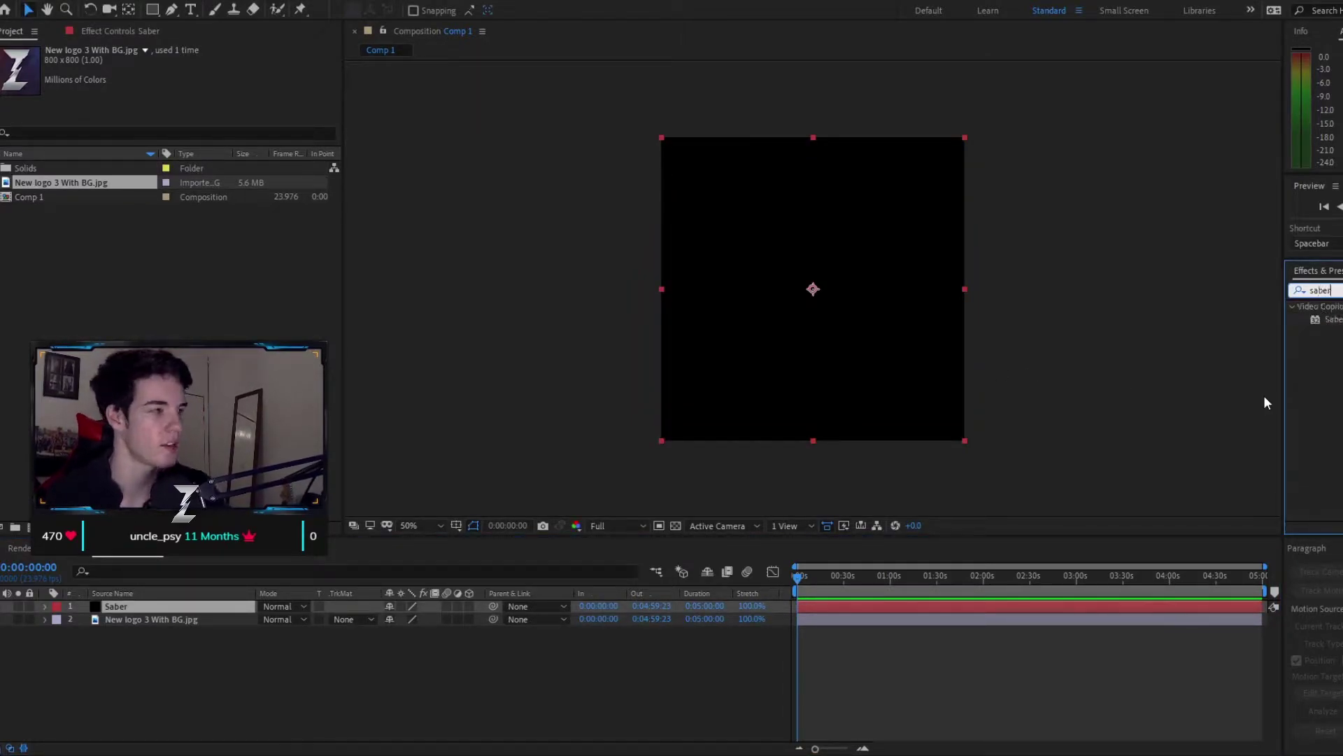
drag(1331, 323, 812, 298)
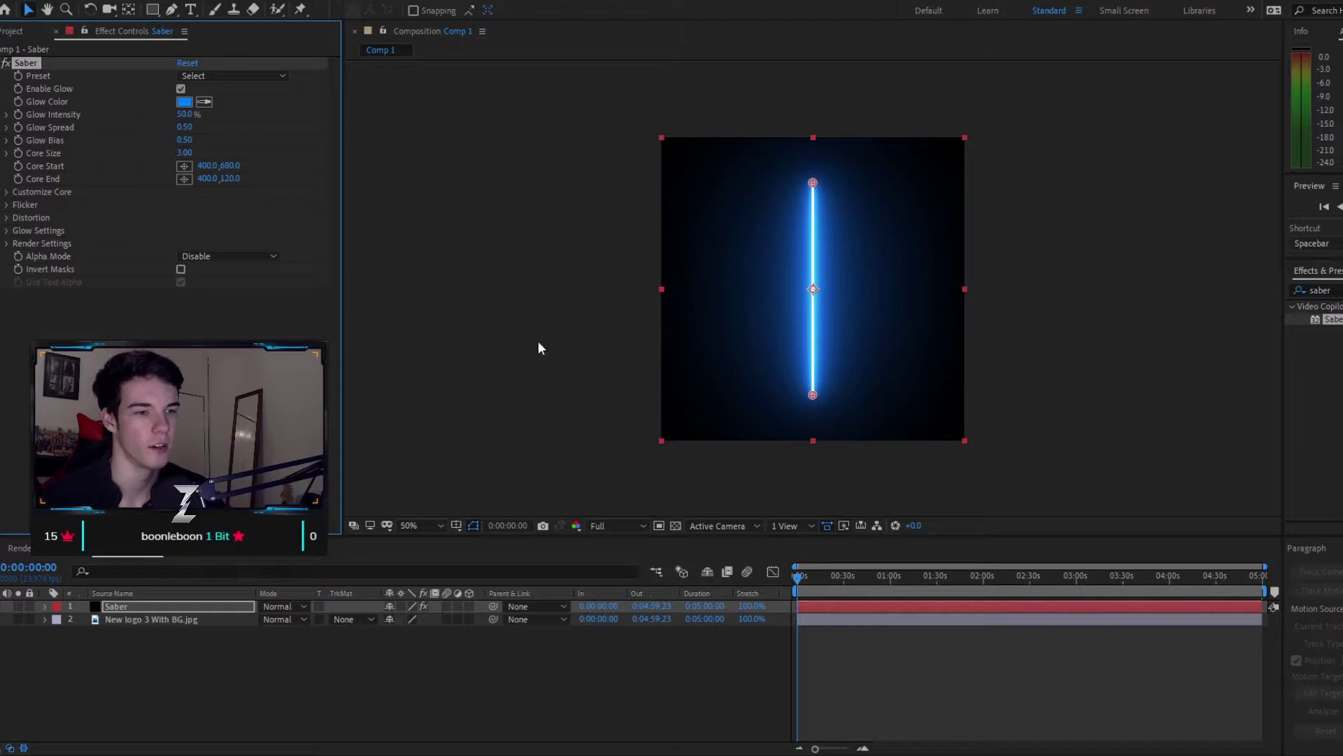
Hide the Saber layer so the logo shows through, keeping the Saber layer selected
click(151, 619)
click(148, 606)
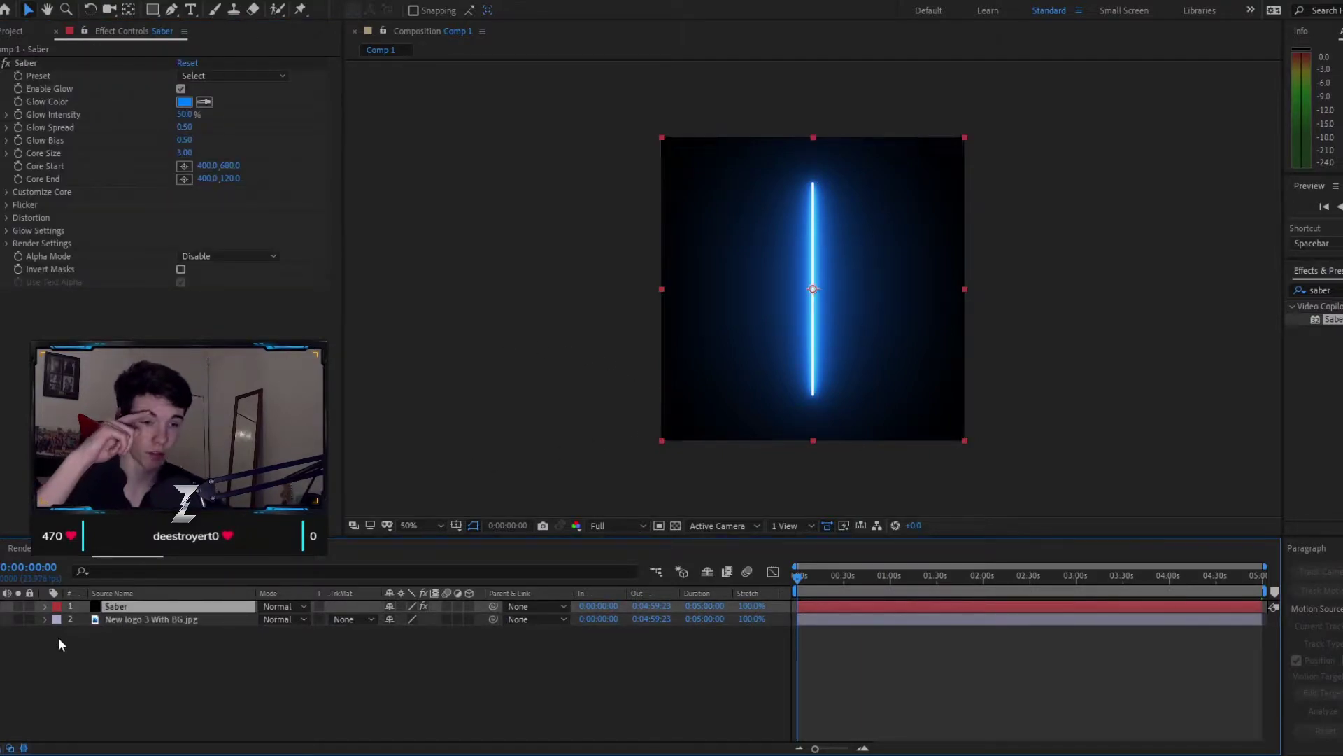
click(7, 606)
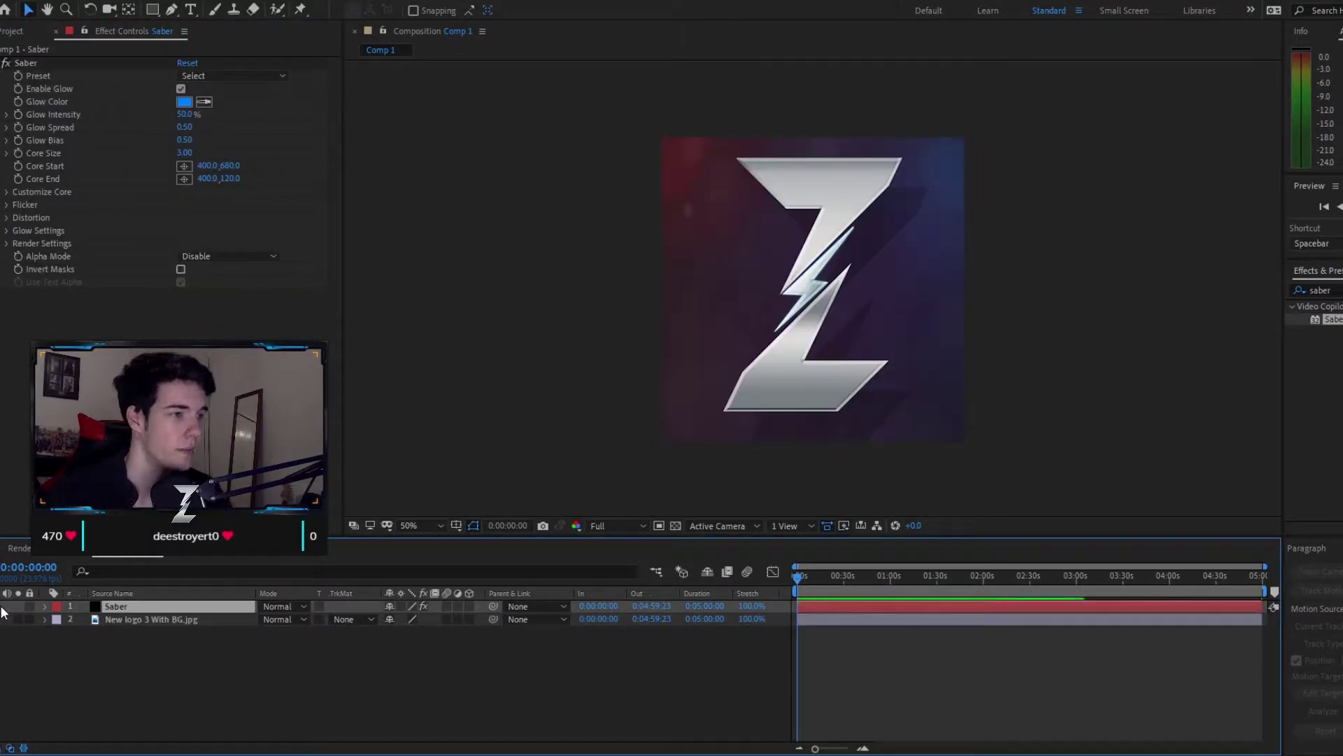
click(140, 619)
click(140, 607)
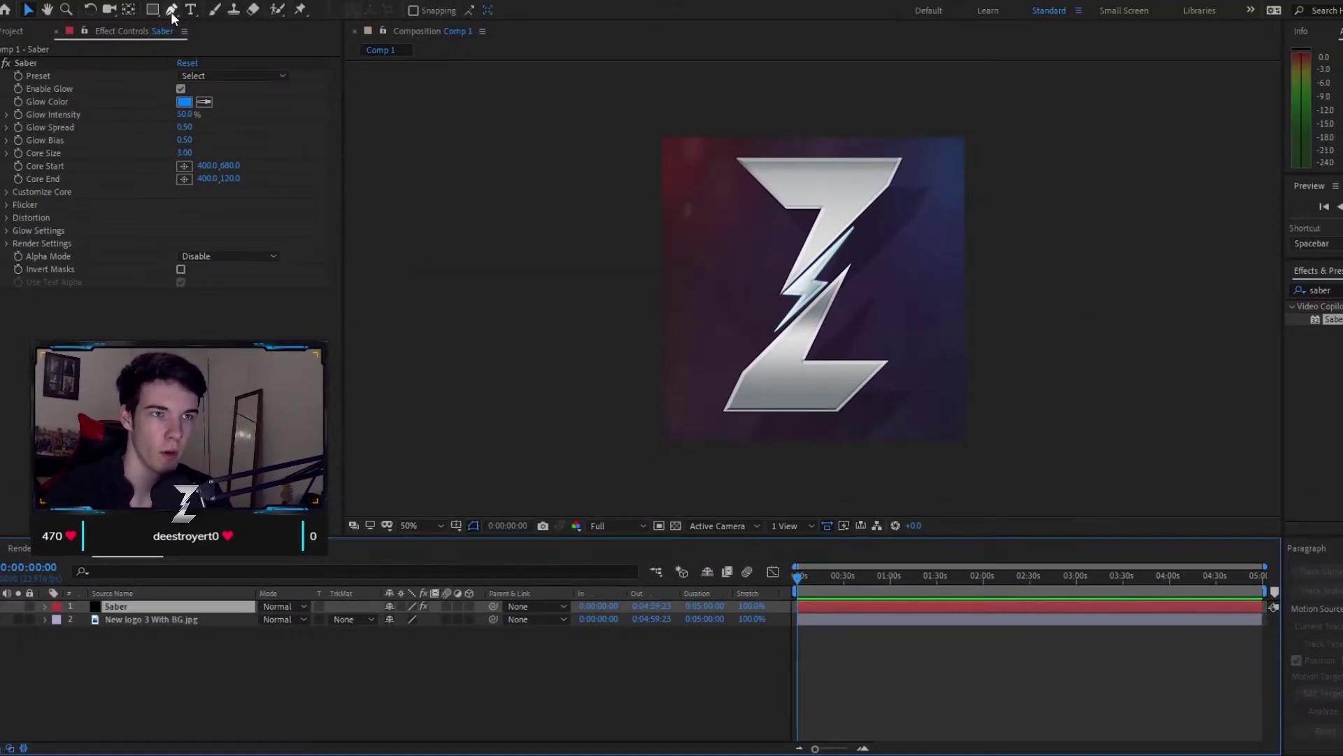
Start a Pen tool mask on the Saber layer at the upper-left tip of the logo's upper piece
click(171, 11)
scroll(794, 348, up, 4)
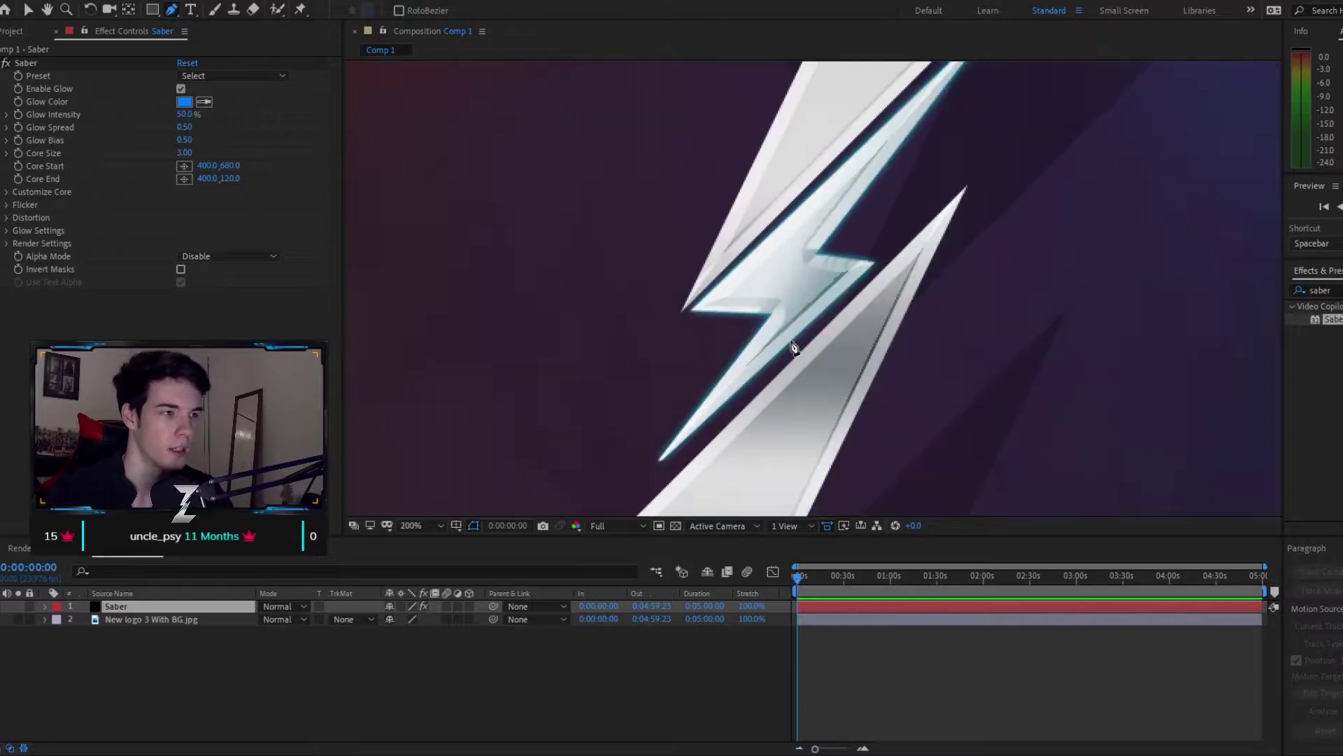
scroll(794, 348, down, 2)
key(h)
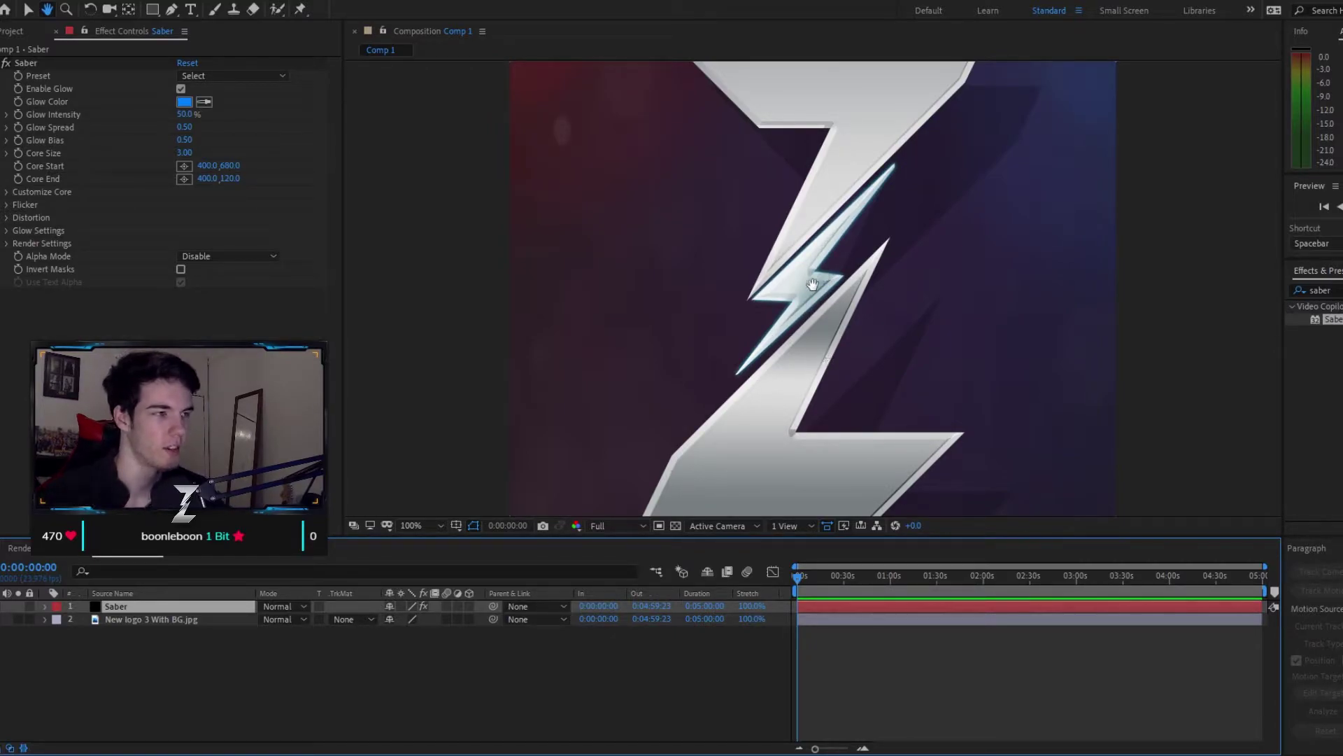
scroll(807, 287, up, 3)
scroll(804, 273, down, 5)
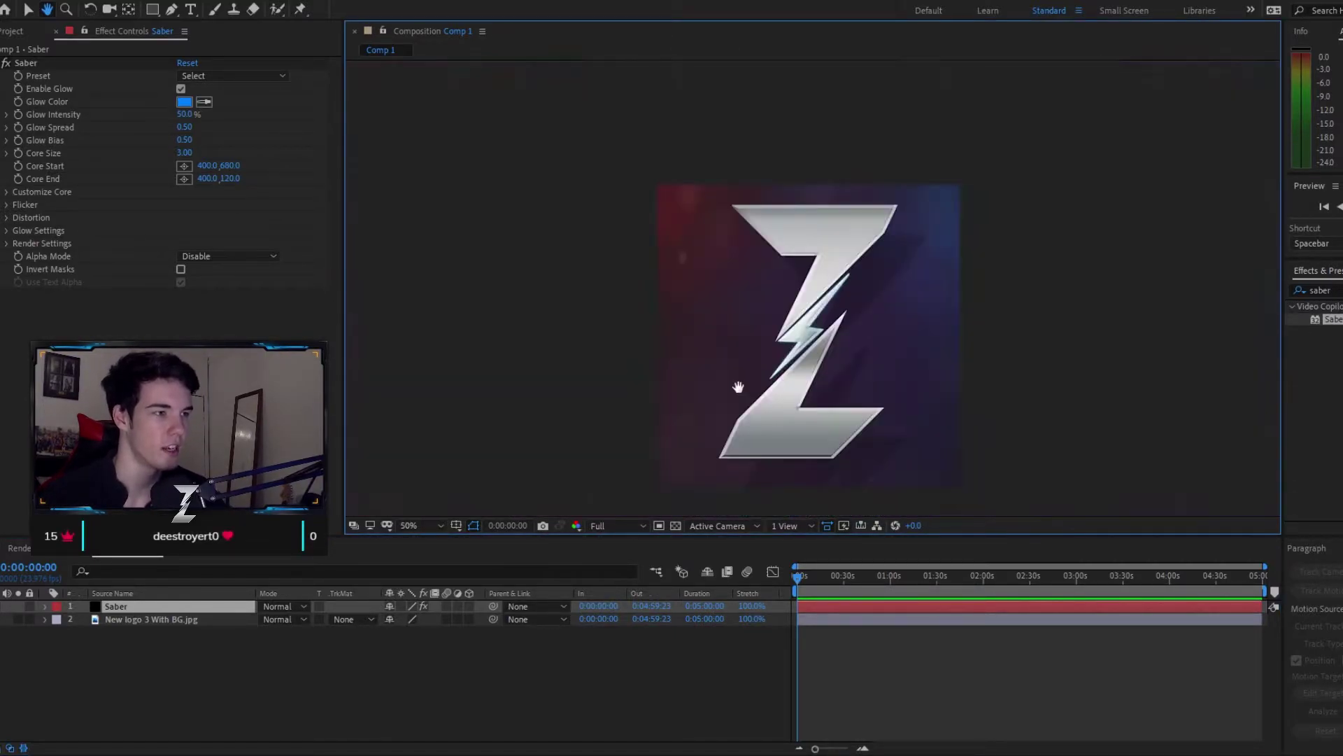
scroll(802, 260, up, 2)
scroll(645, 249, up, 2)
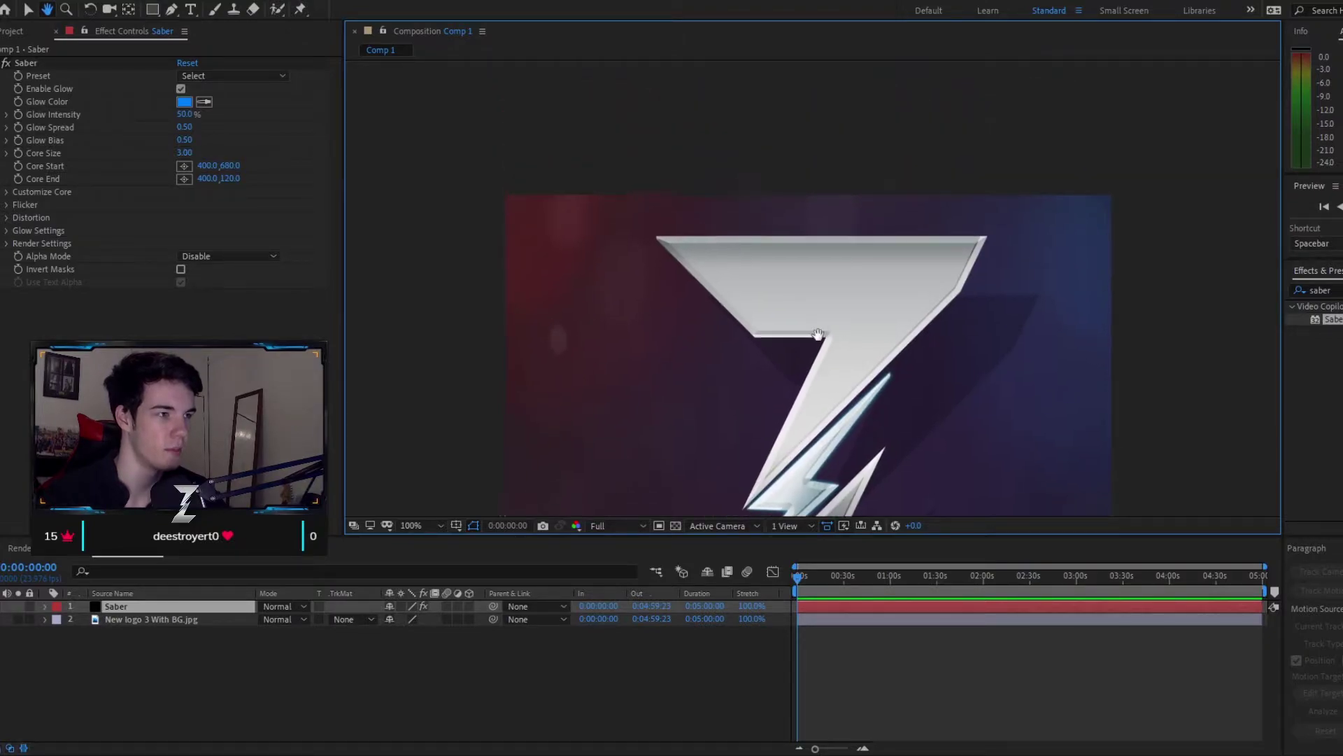
scroll(645, 249, up, 1)
scroll(538, 211, down, 1)
drag(538, 211, 727, 323)
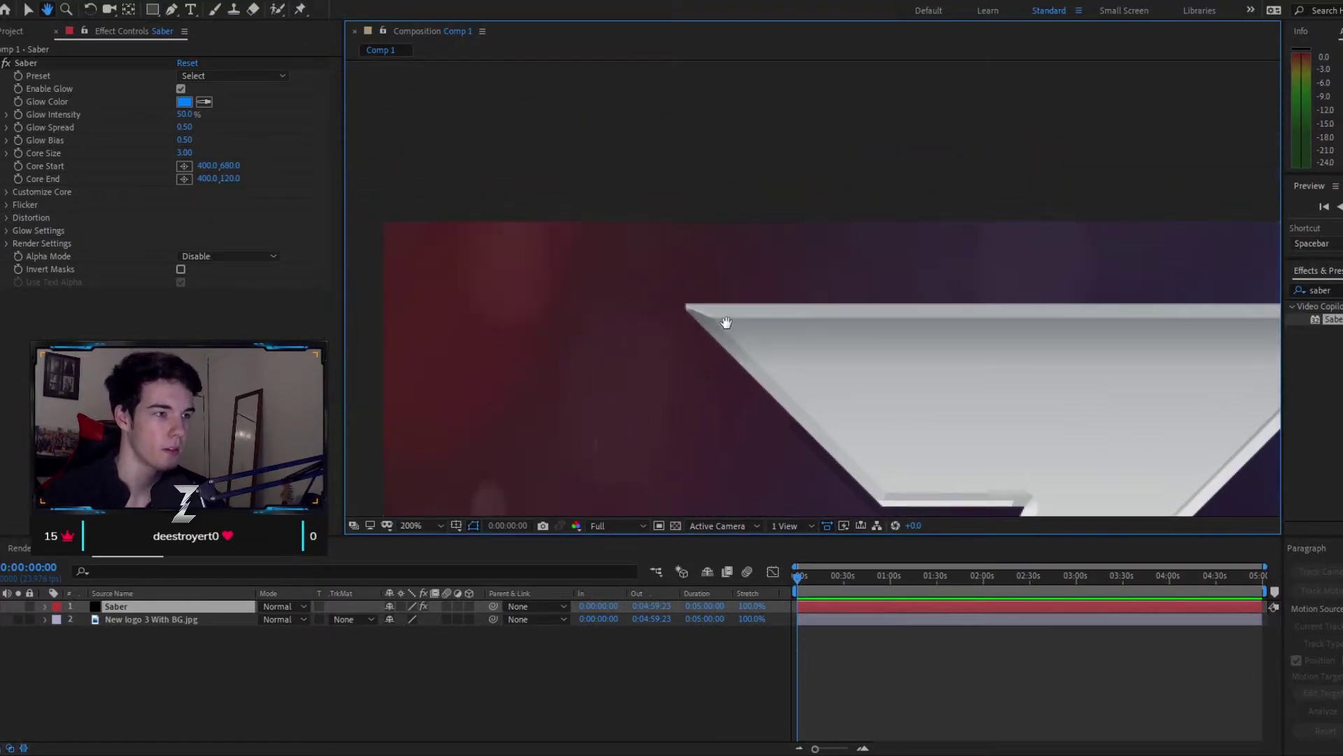
scroll(726, 322, up, 1)
key(g)
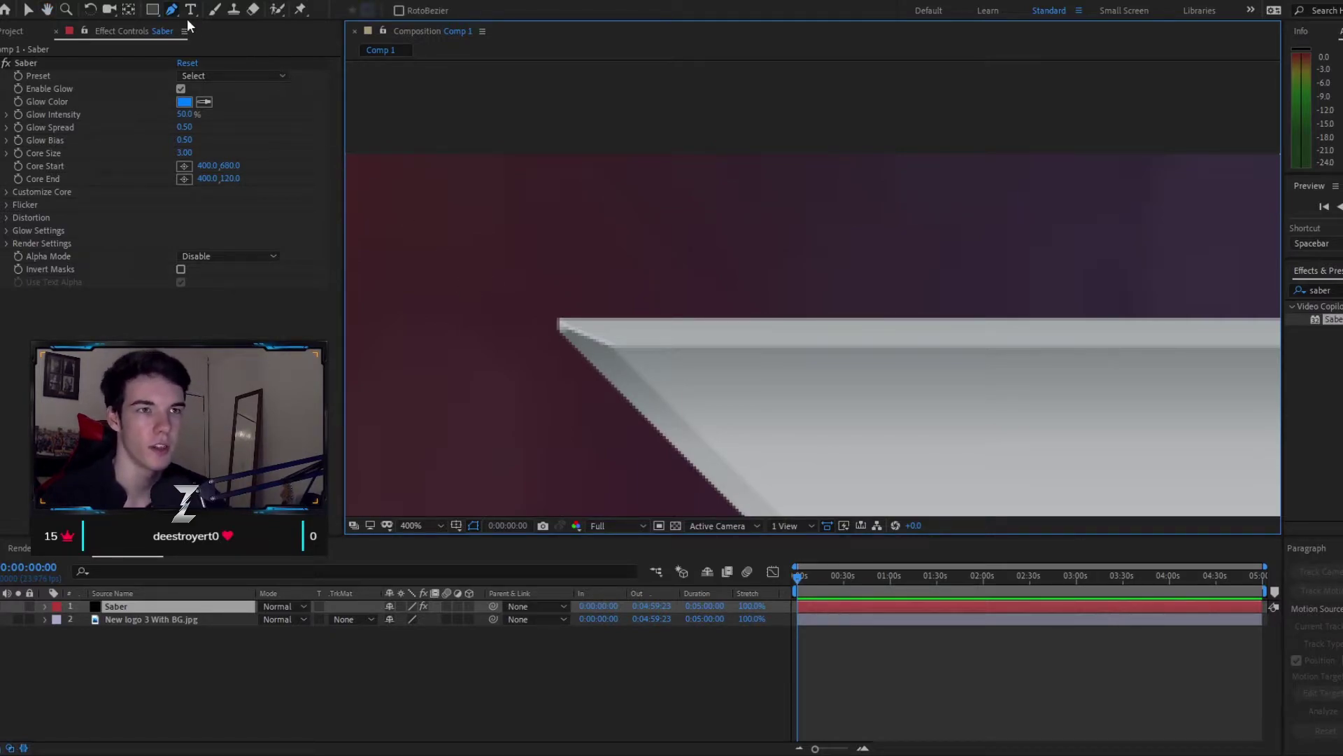
key(h)
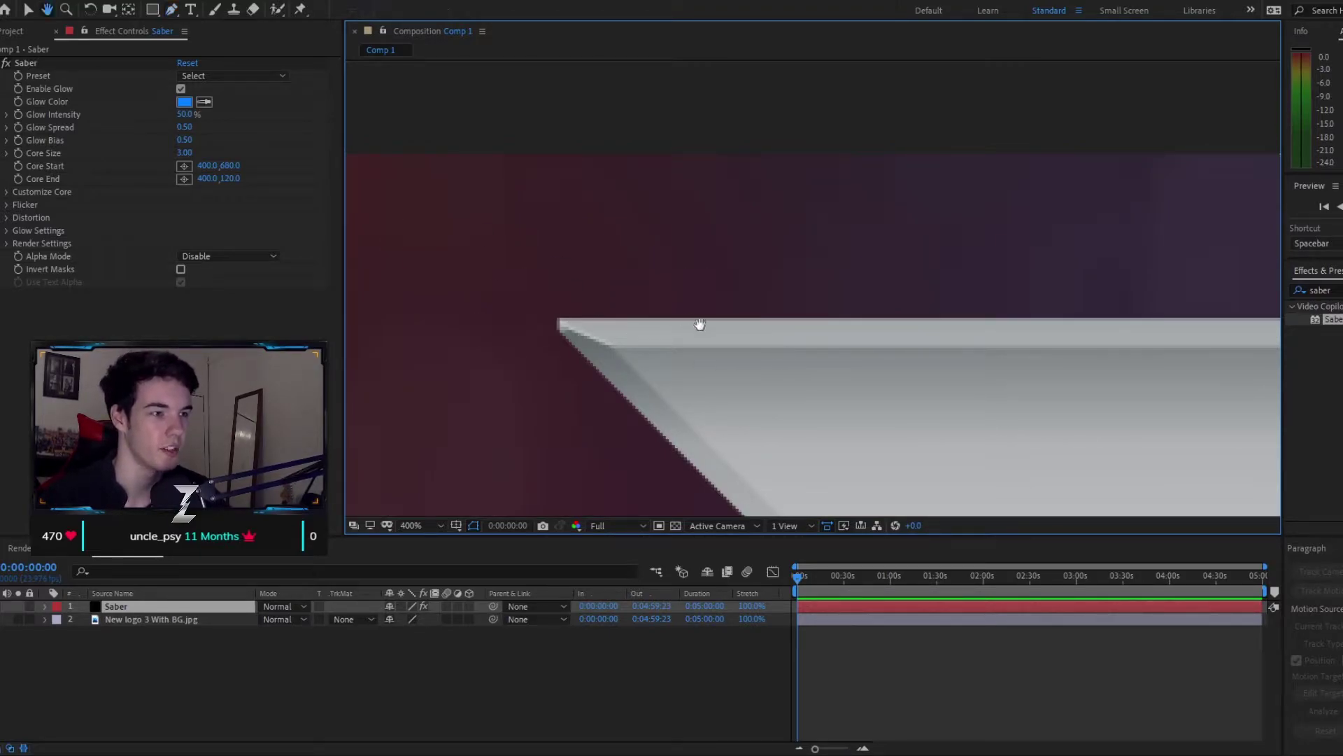
drag(699, 321, 663, 291)
key(g)
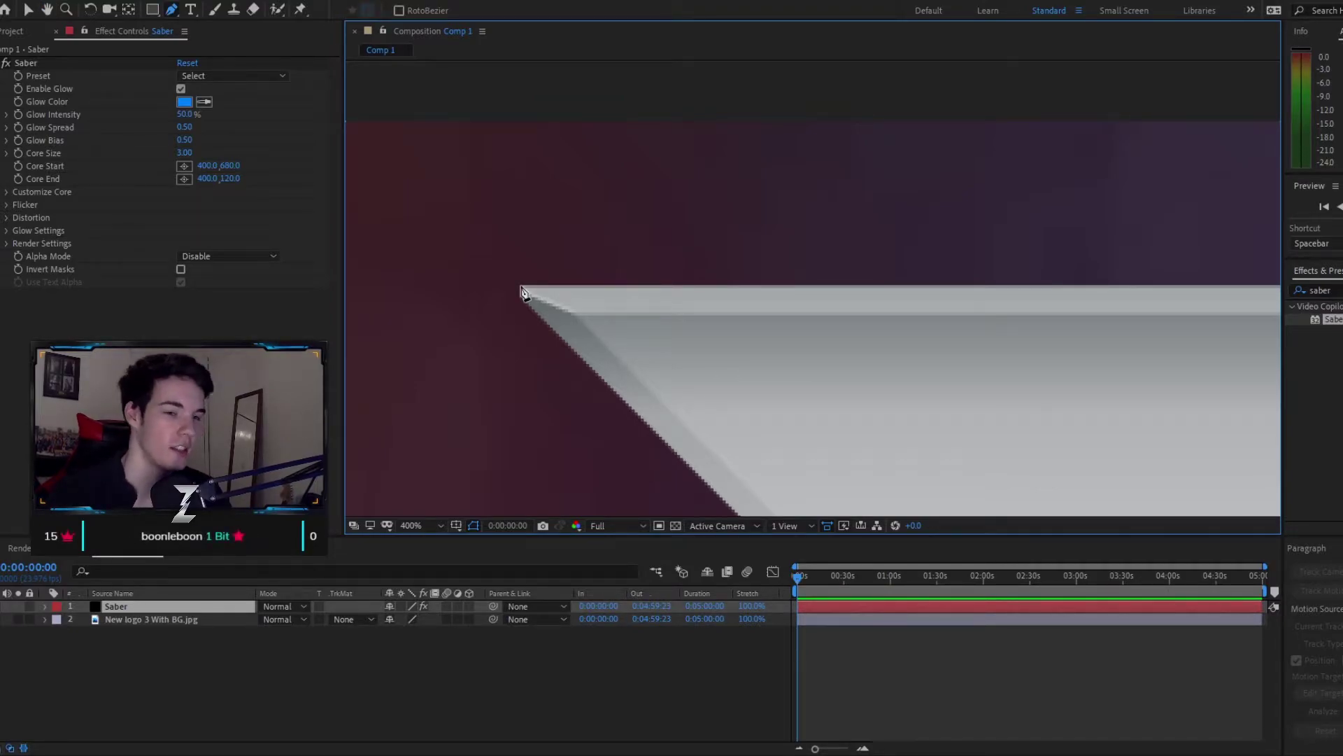
click(521, 286)
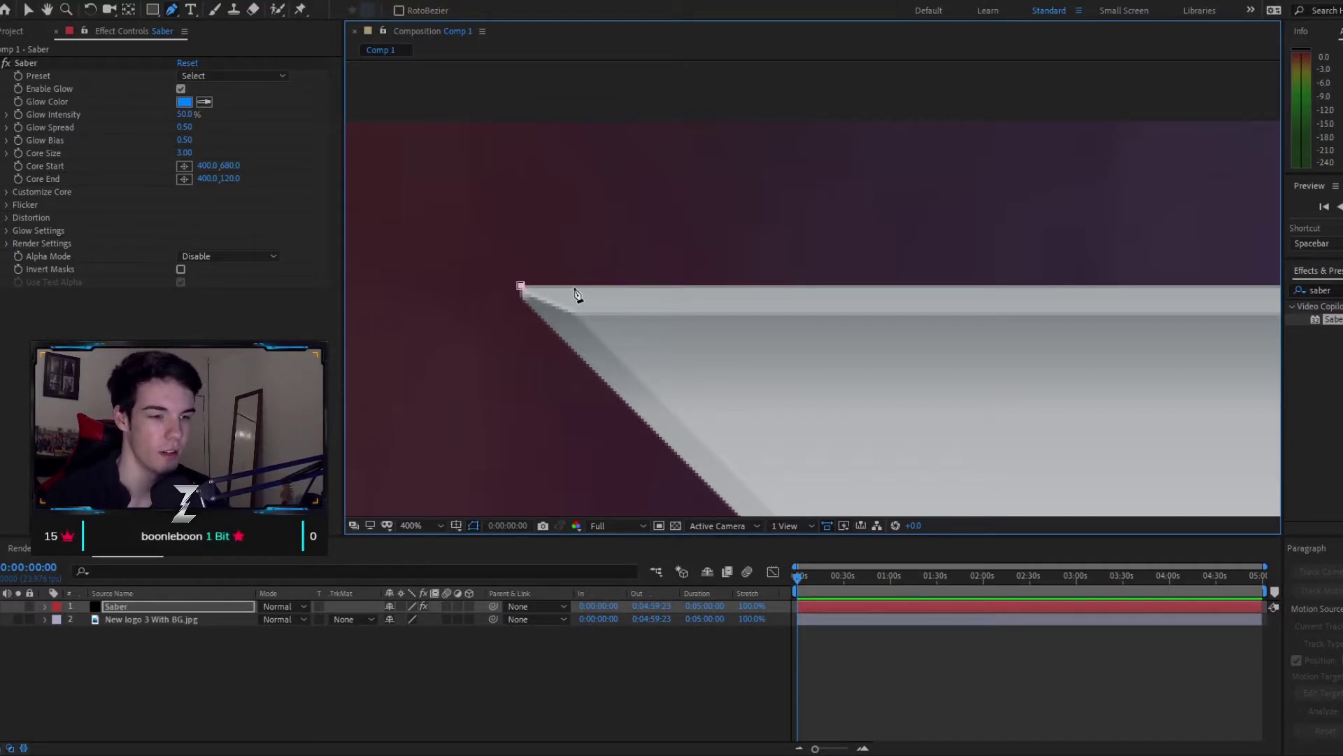
Extend the mask along the logo's top edge to its upper-right corner and down to the bend below it
key(h)
drag(849, 321, 342, 252)
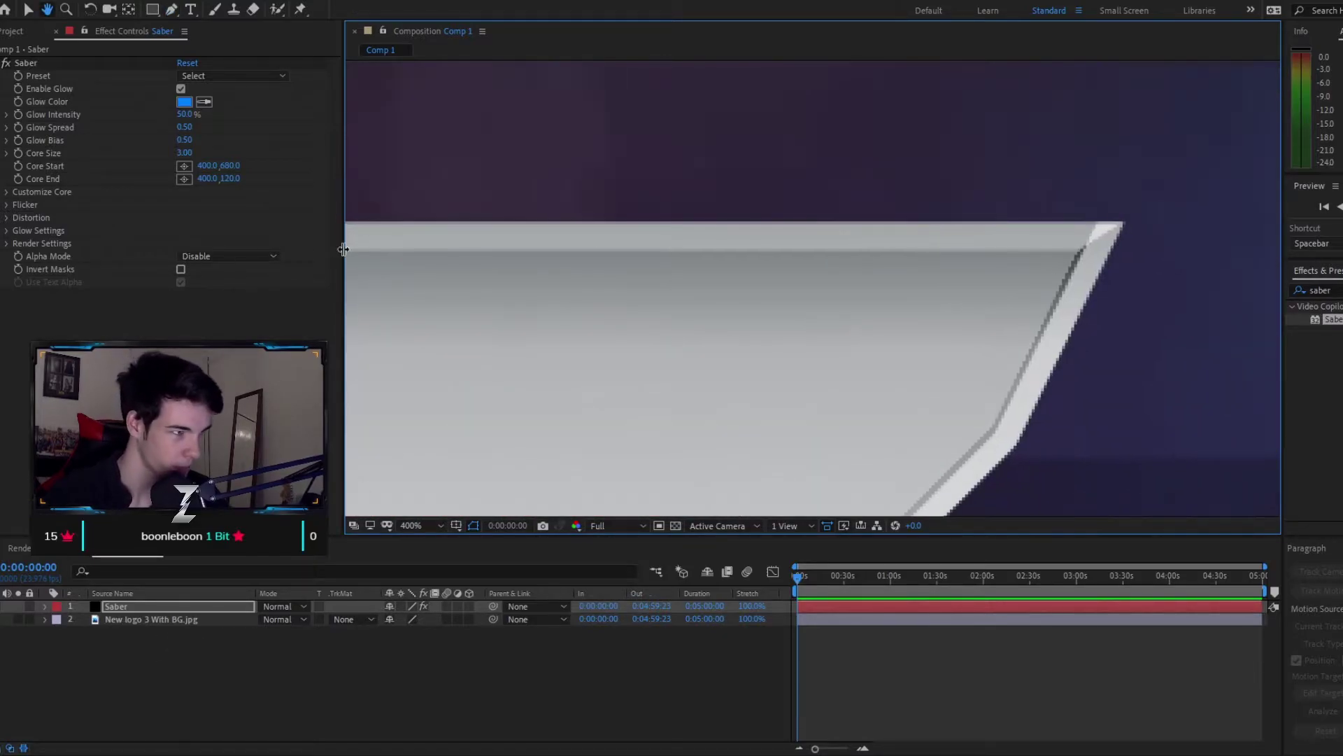
drag(903, 218, 649, 240)
key(g)
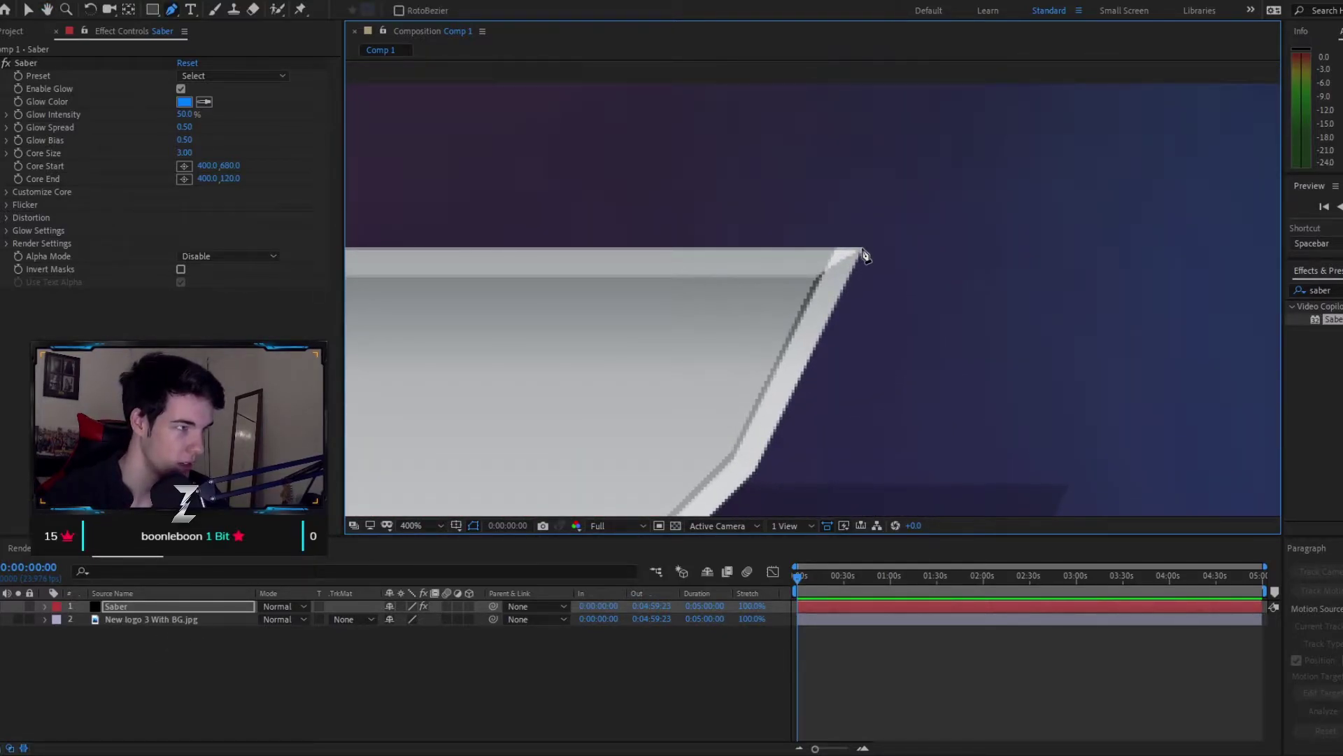
click(863, 251)
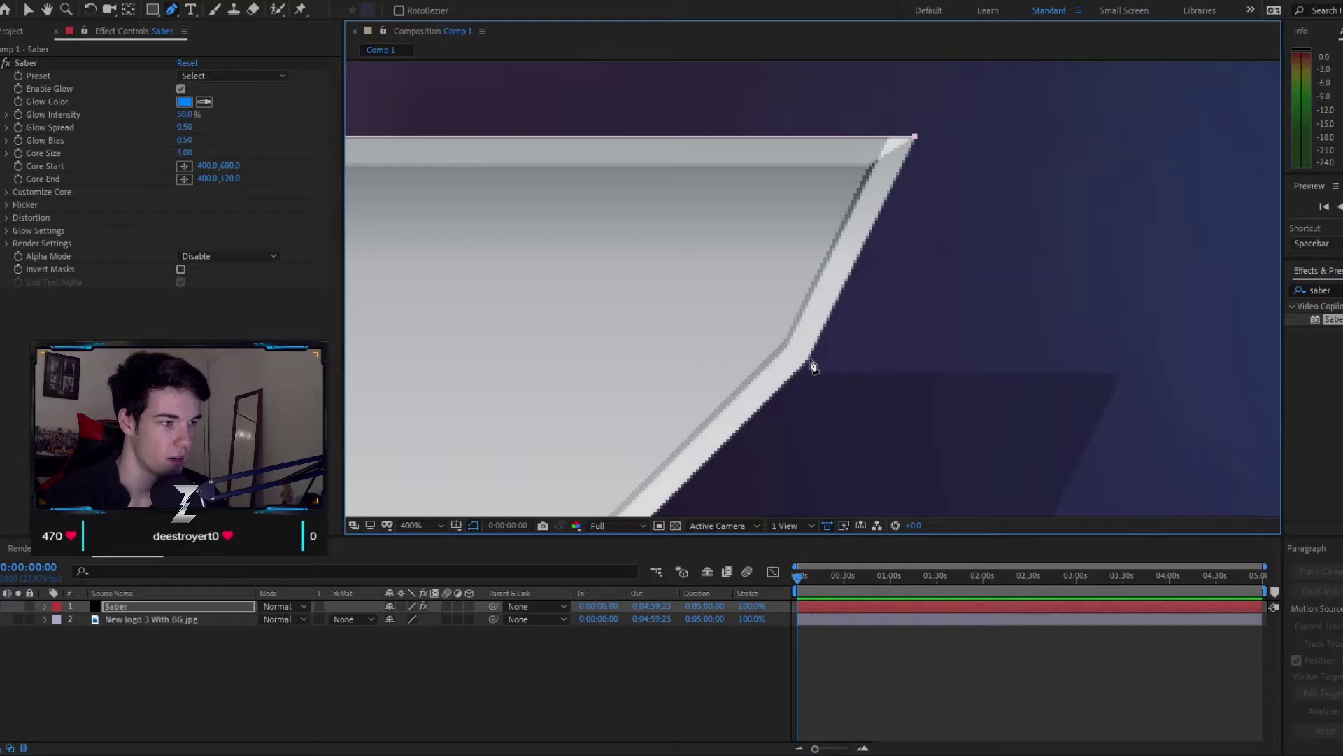
click(809, 361)
Continue the mask to the upper piece's lower tip, up to its inner corner and across to its left corner
key(h)
drag(714, 432, 960, 200)
drag(854, 410, 1042, 169)
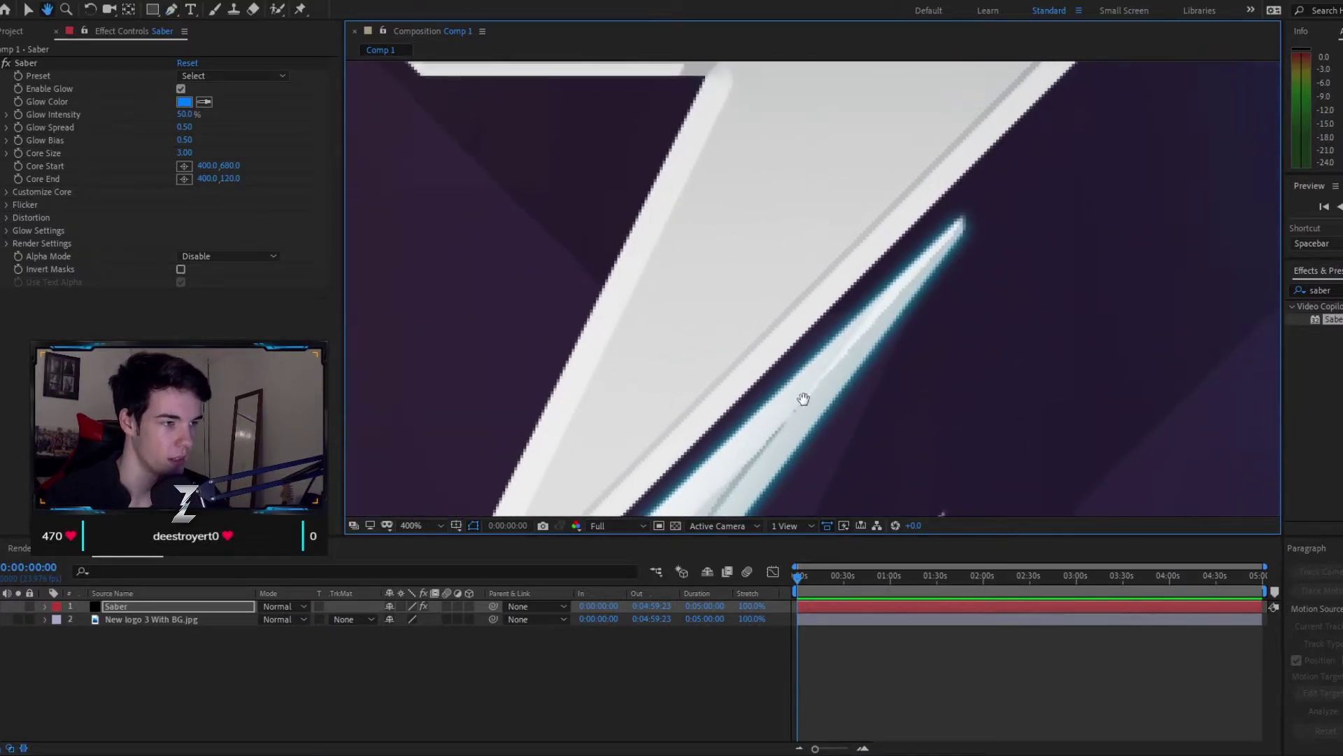
drag(803, 399, 794, 300)
key(g)
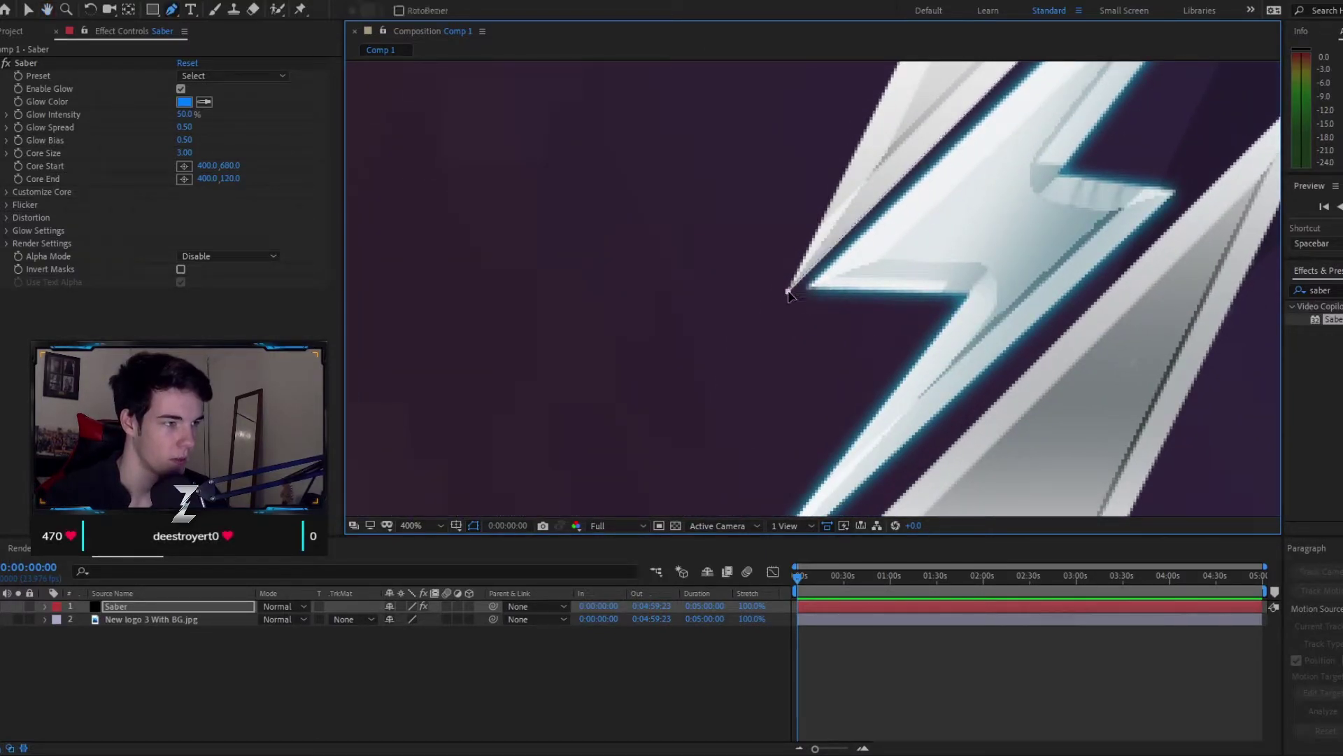
scroll(735, 364, up, 10)
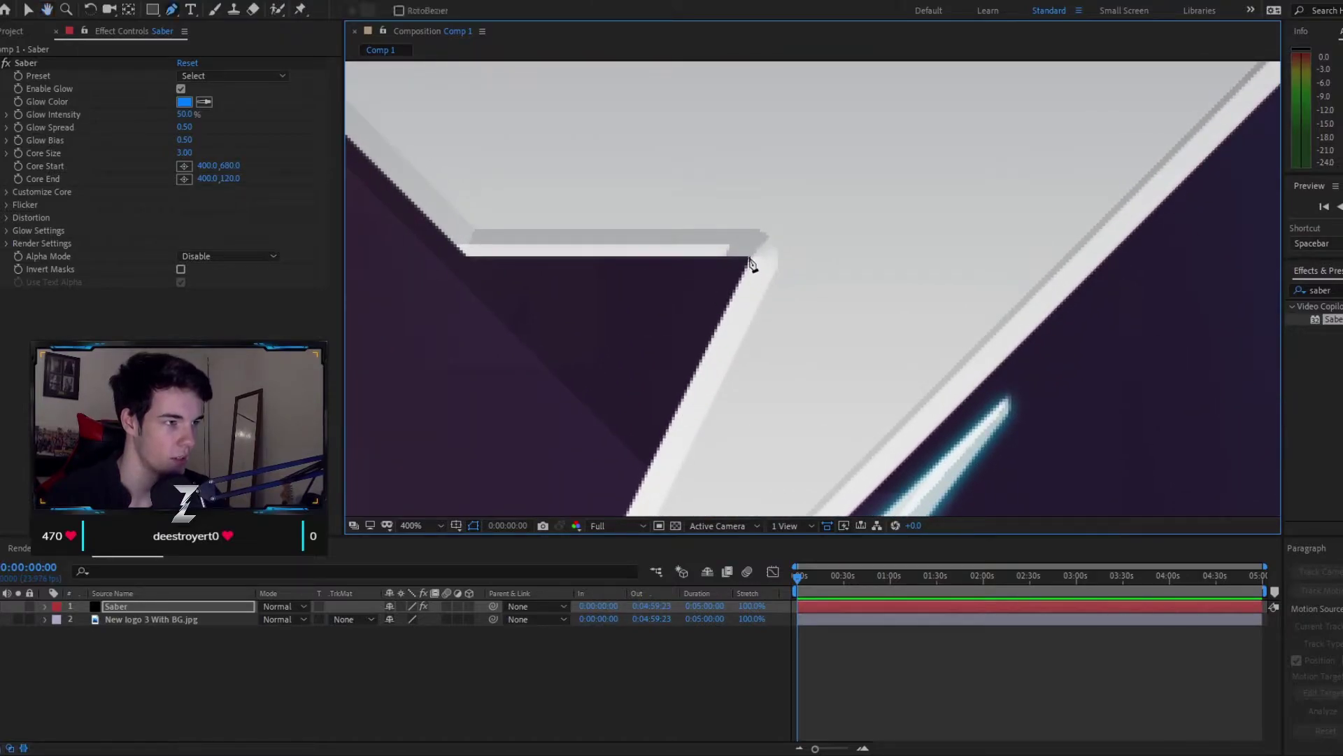
click(748, 259)
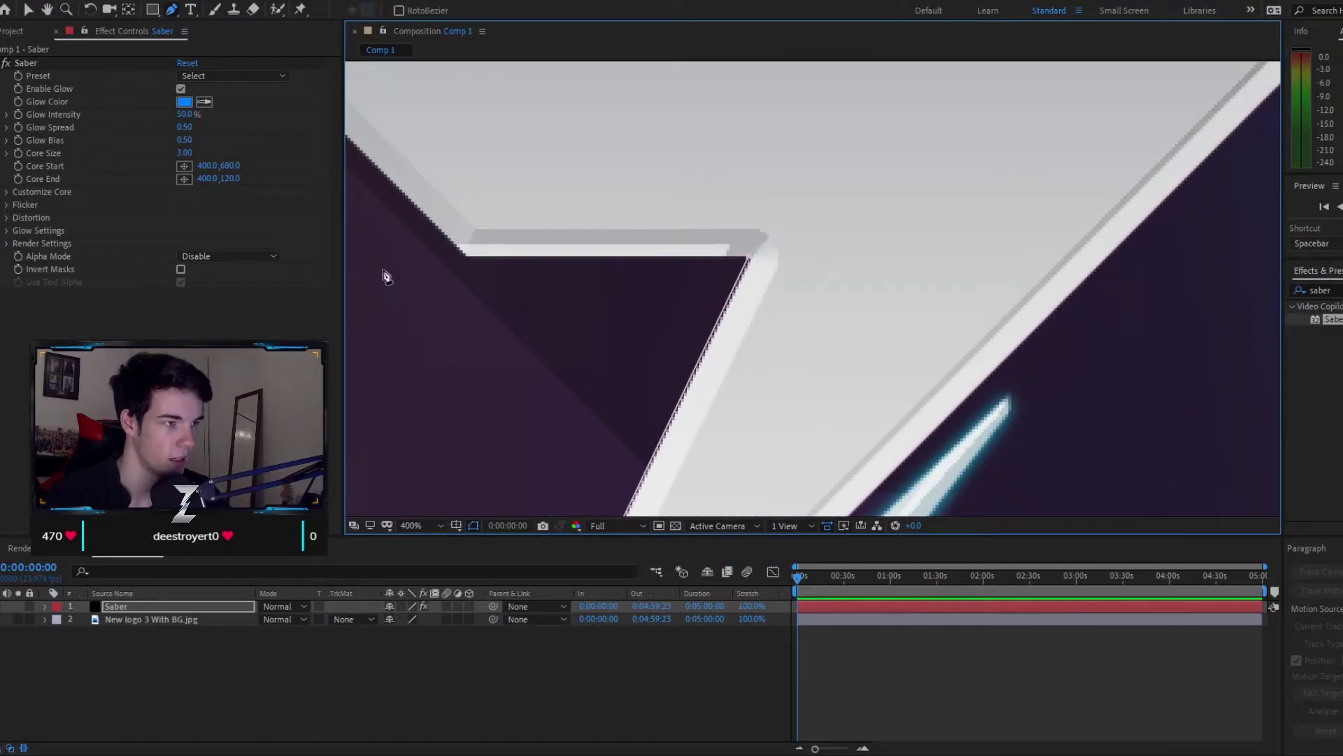
click(465, 255)
Close the mask path around the logo's upper piece at its starting point on the upper-left tip
key(h)
drag(416, 112, 929, 363)
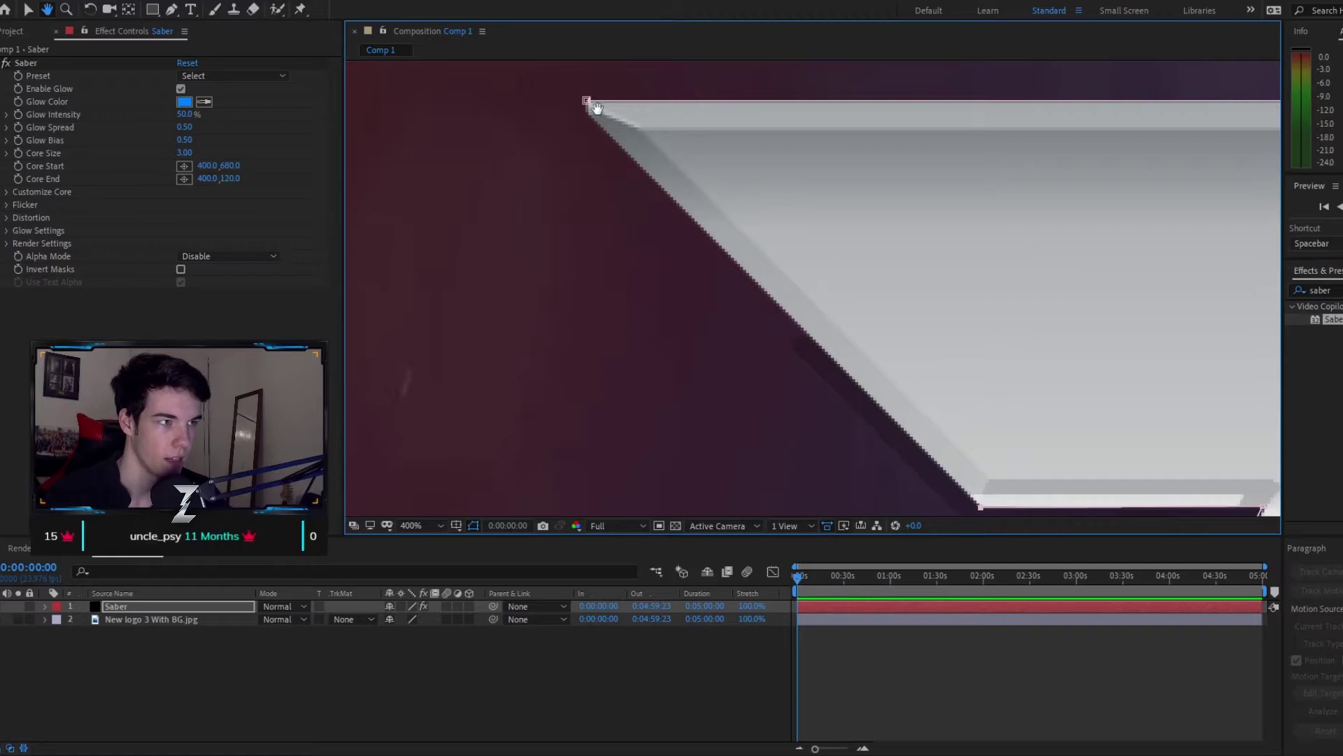
key(g)
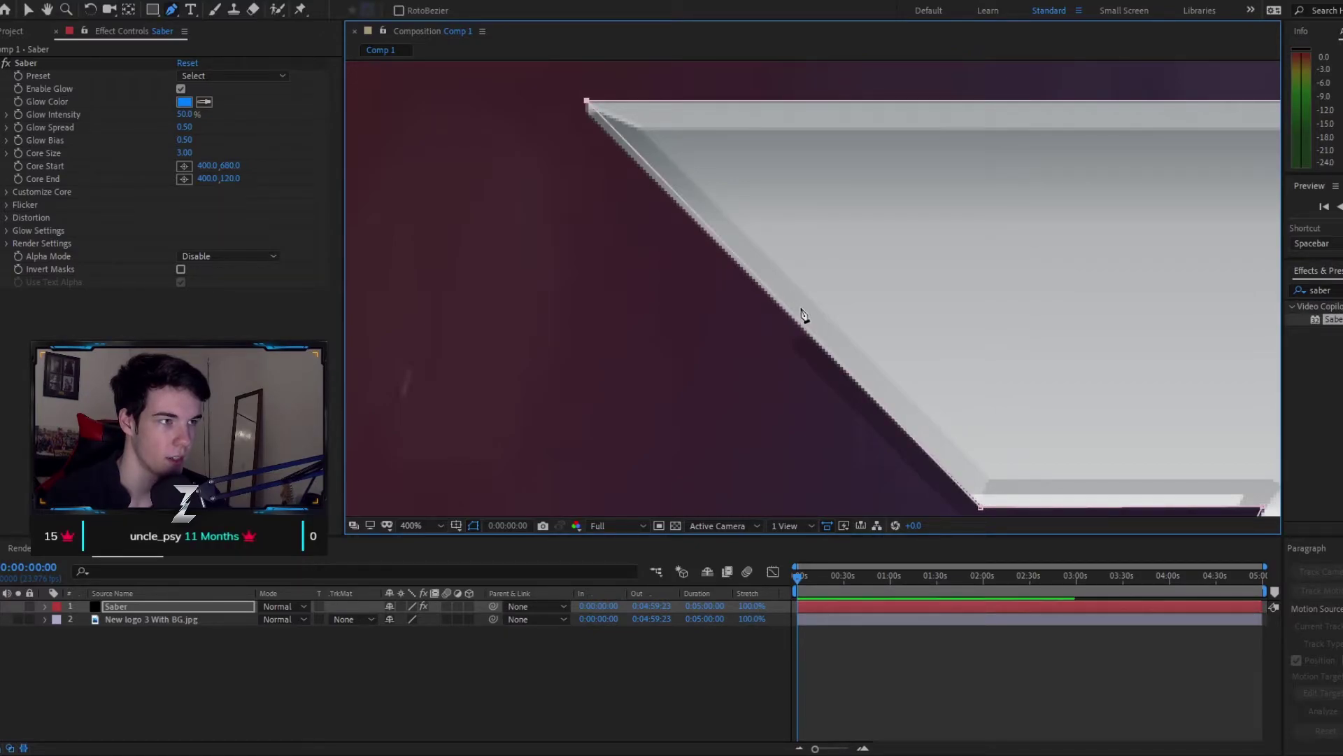
scroll(803, 316, down, 5)
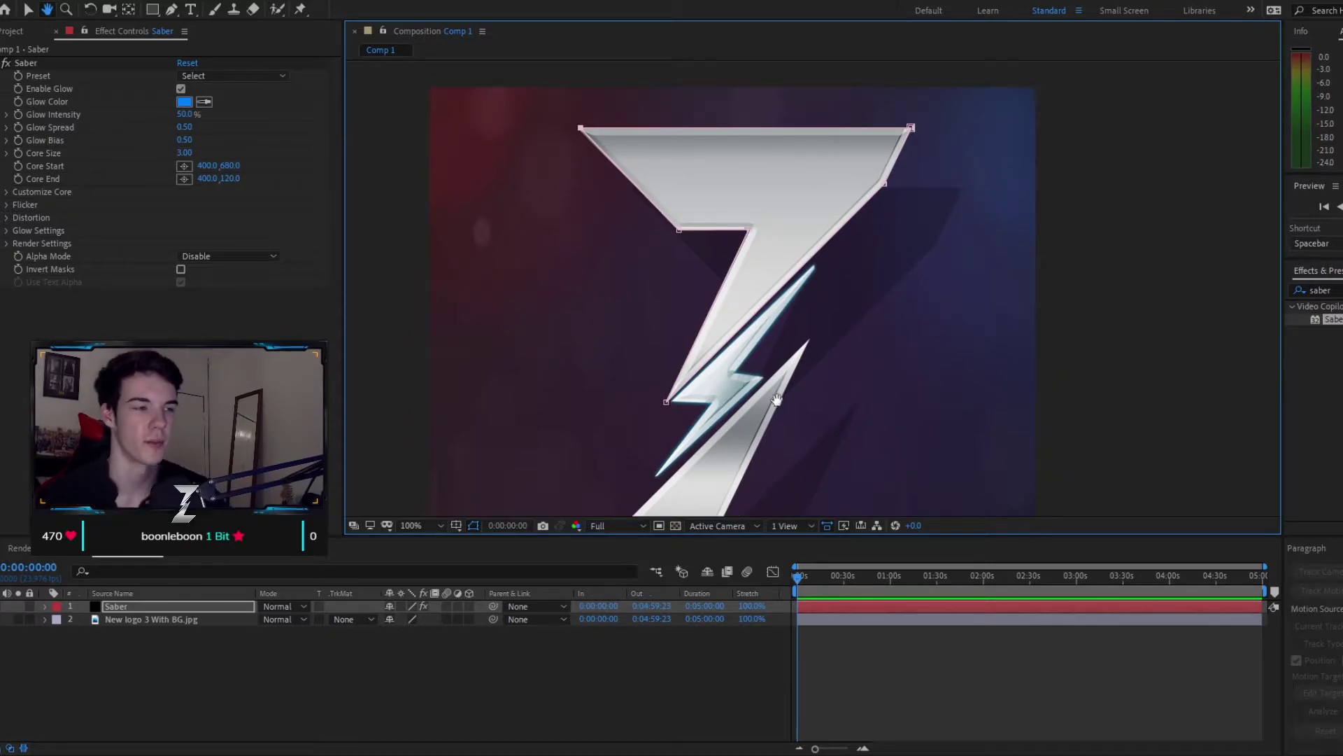
drag(774, 409, 776, 377)
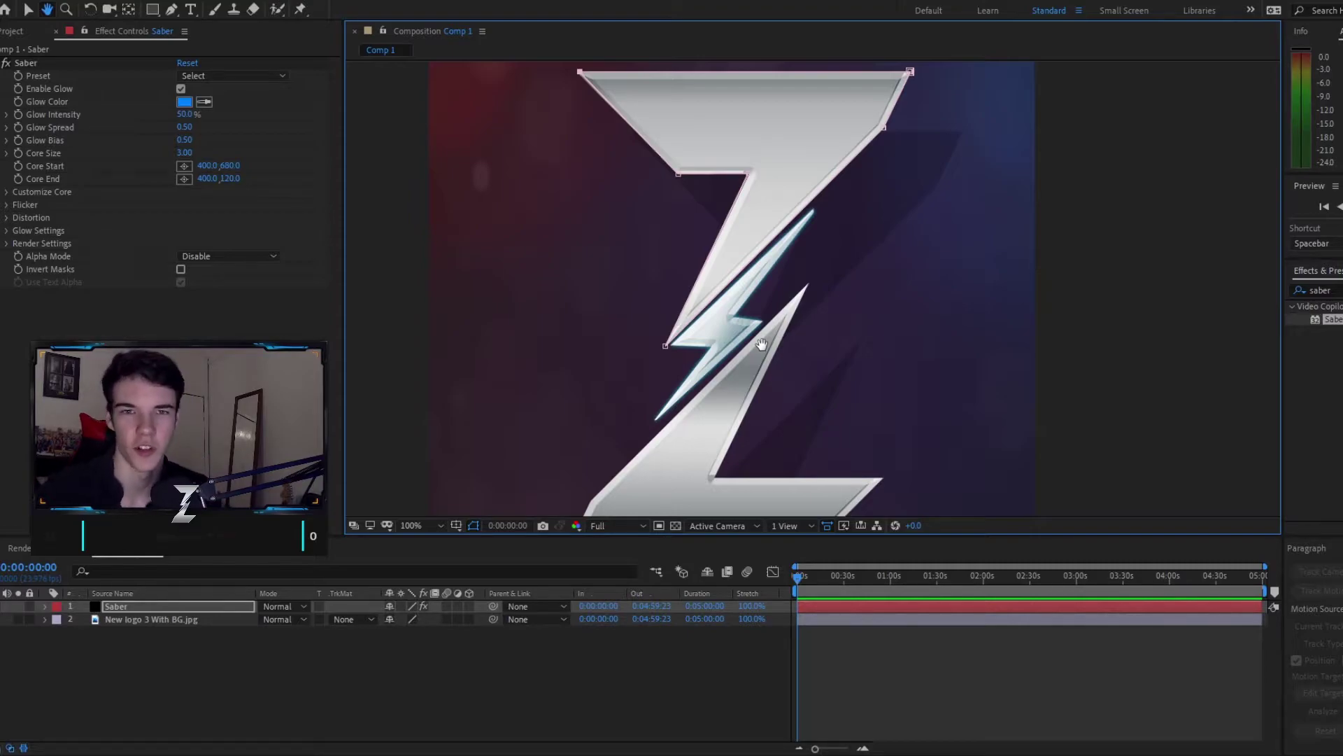
Start a new Pen tool mask on the Saber layer at the upper tip of the logo's lightning bolt
scroll(771, 401, up, 2)
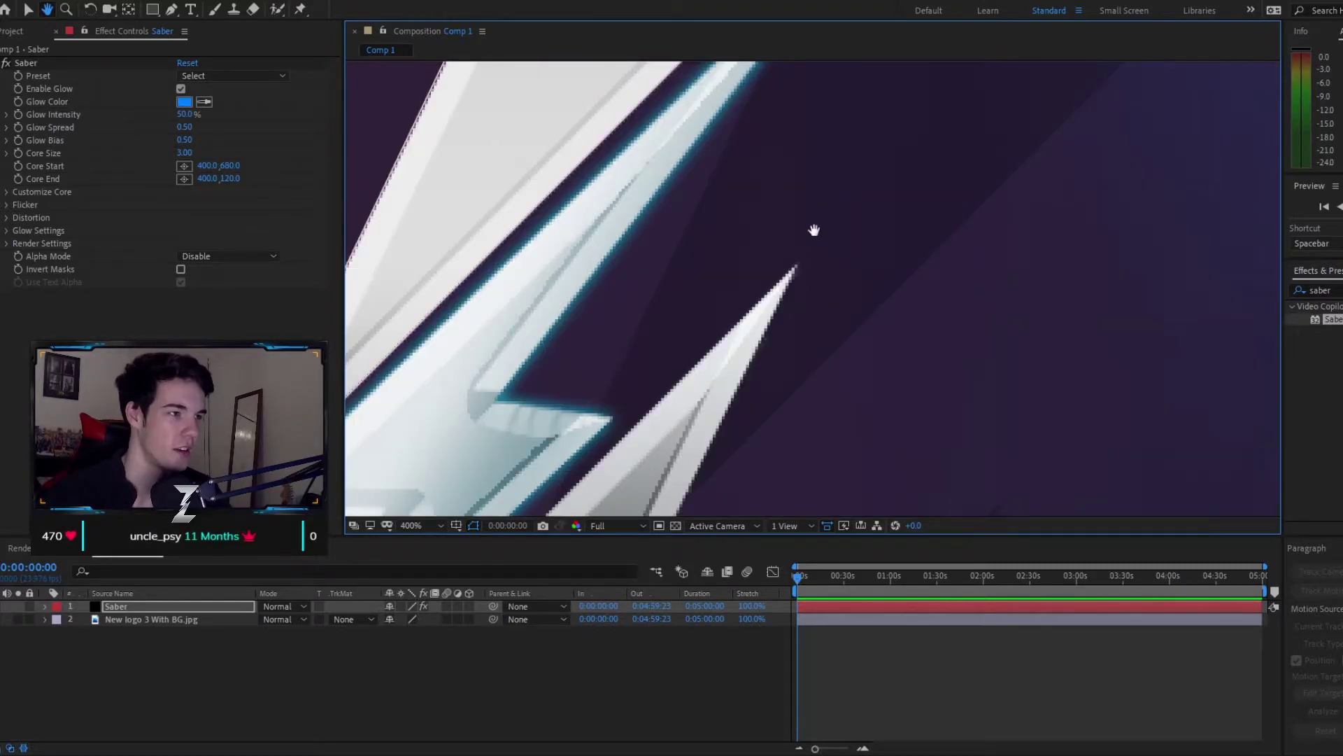
scroll(705, 238, down, 1)
scroll(728, 237, up, 1)
drag(776, 187, 774, 455)
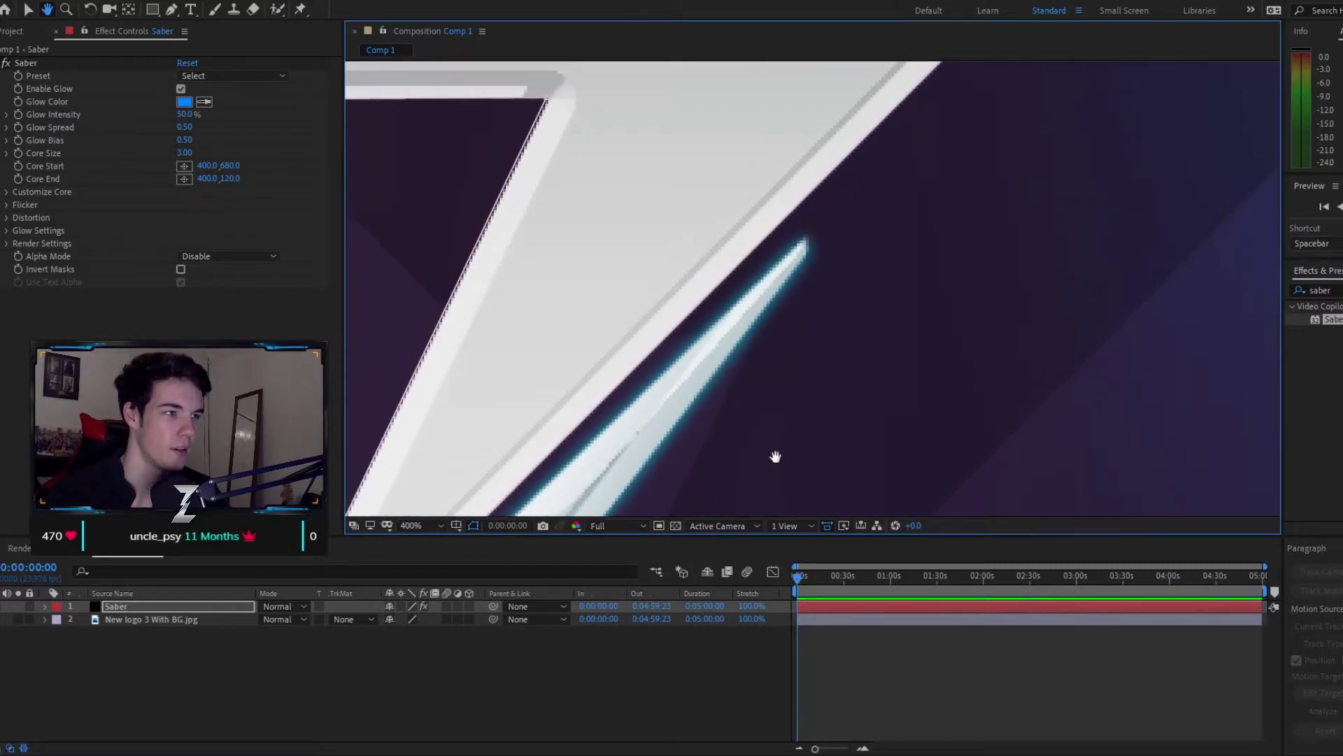
key(g)
click(803, 240)
Extend the mask down the lightning bolt's right side, around its inner and outer corners, to its lower tip
key(space)
drag(709, 408, 843, 221)
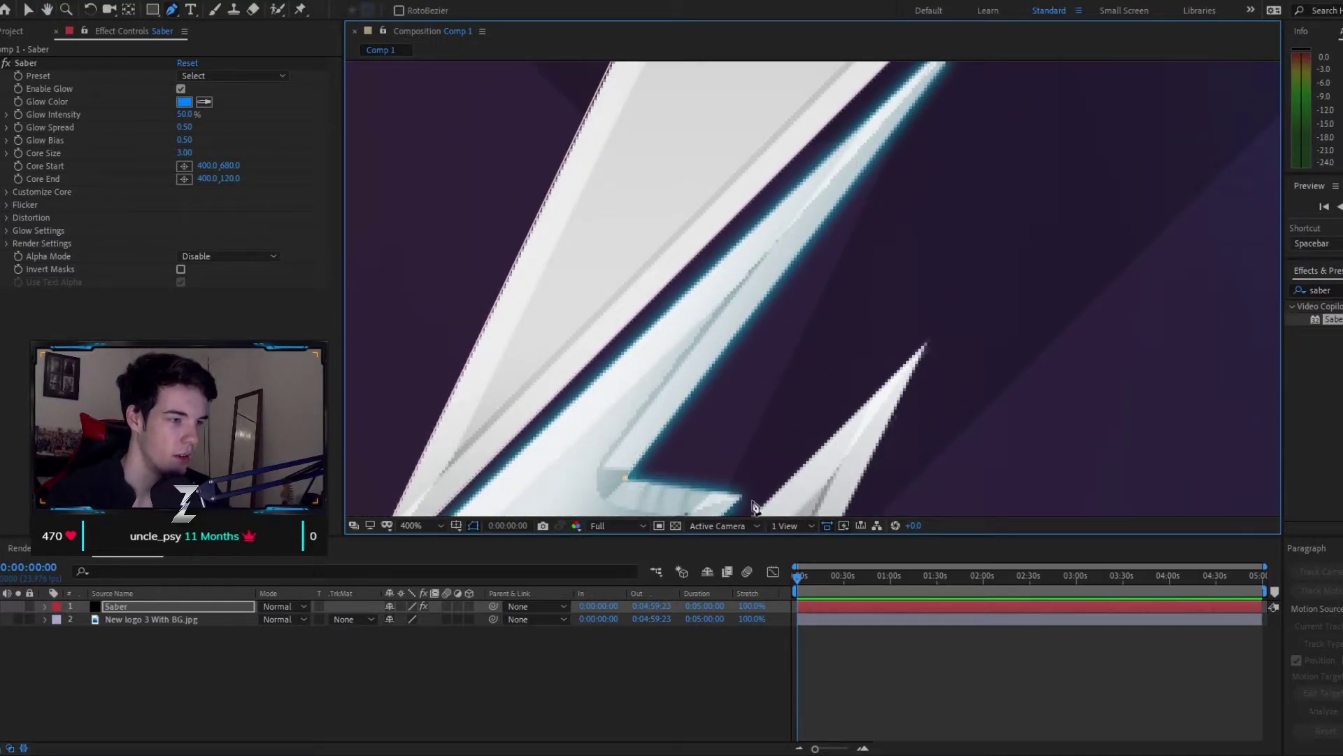
drag(628, 484, 953, 198)
drag(679, 395, 875, 276)
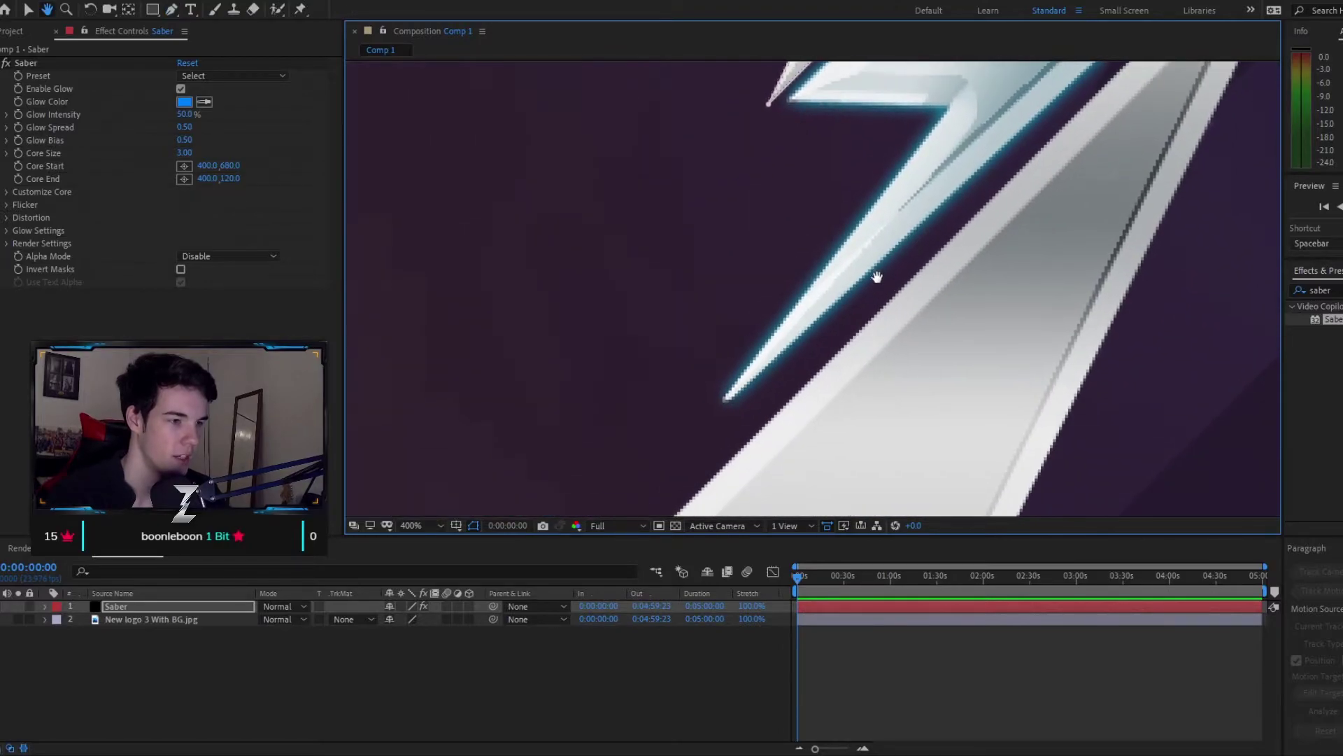
click(726, 401)
Continue the mask up the lightning bolt's left side and close it at the upper tip
key(space)
drag(876, 199, 749, 372)
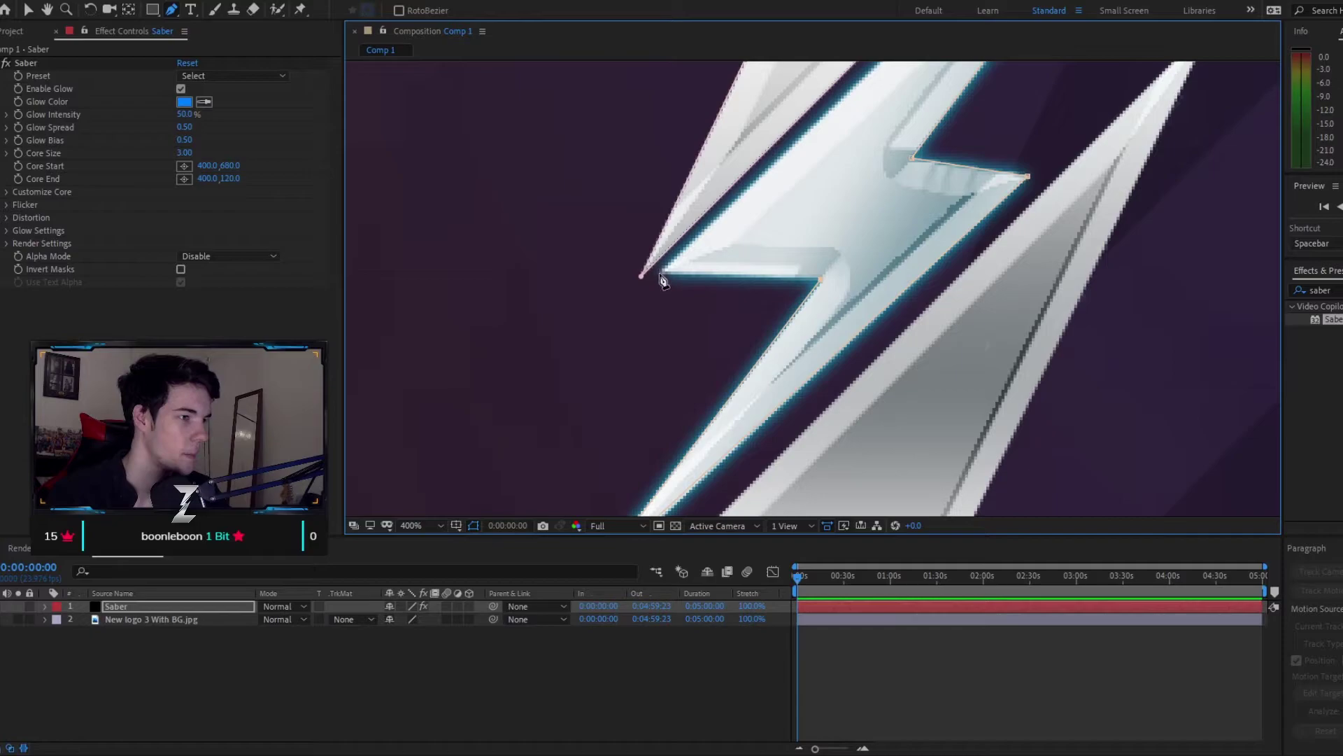
drag(840, 222, 551, 484)
drag(823, 190, 680, 449)
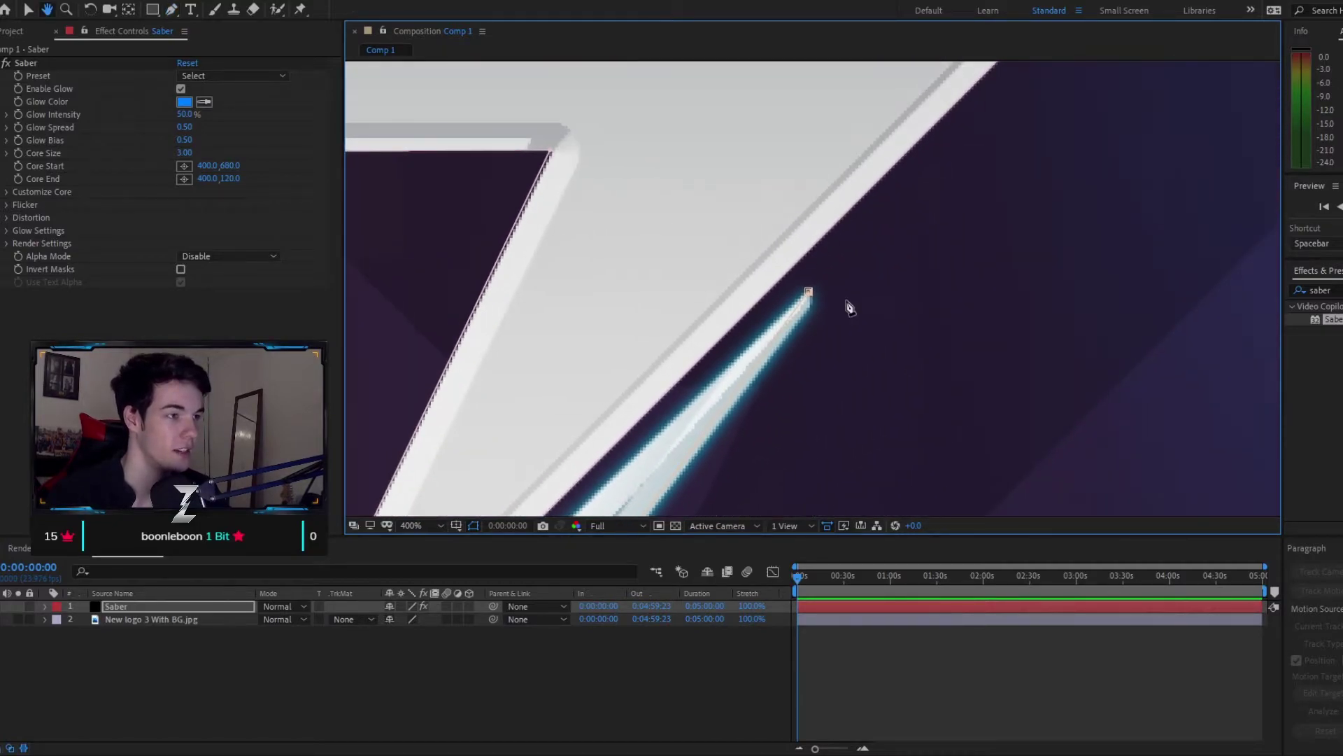
click(809, 292)
Place a mask point at the lower-left corner of the logo's lower piece
key(space)
drag(774, 402, 947, 178)
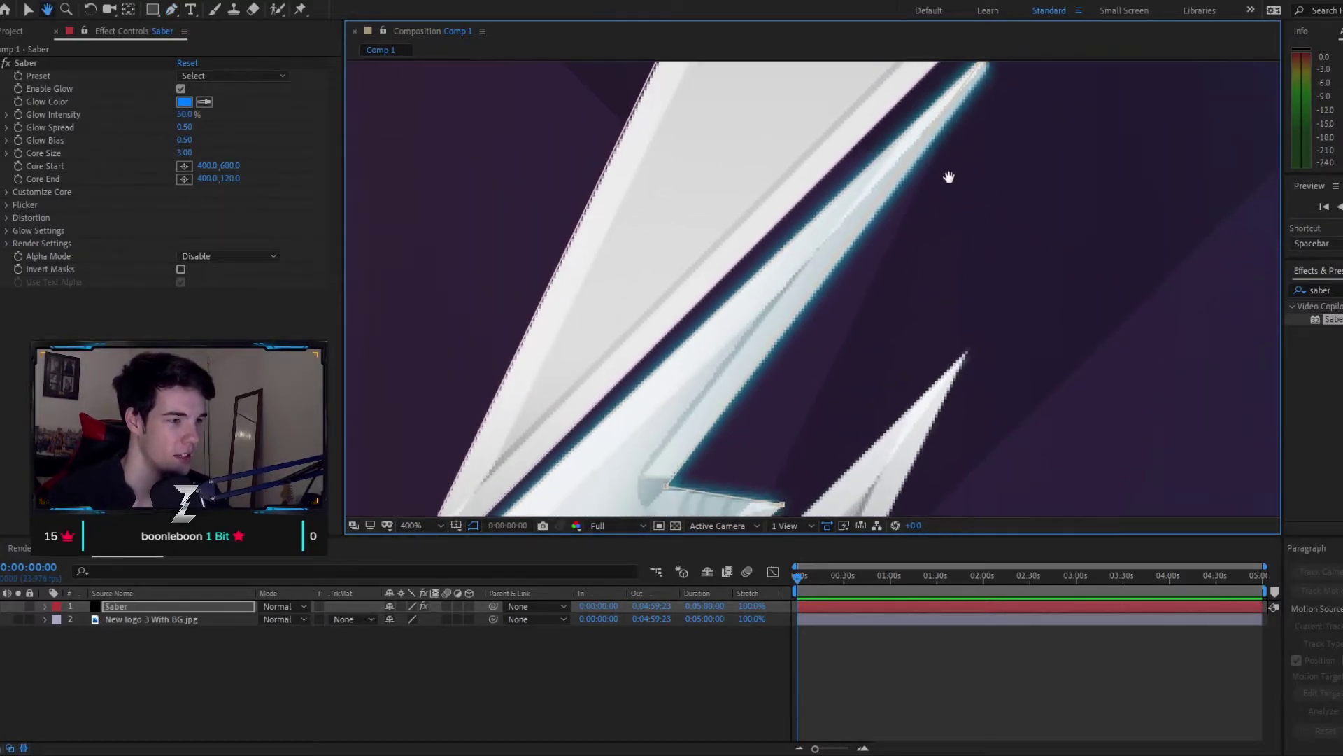
drag(857, 406, 945, 247)
scroll(946, 248, down, 1)
scroll(850, 230, down, 10)
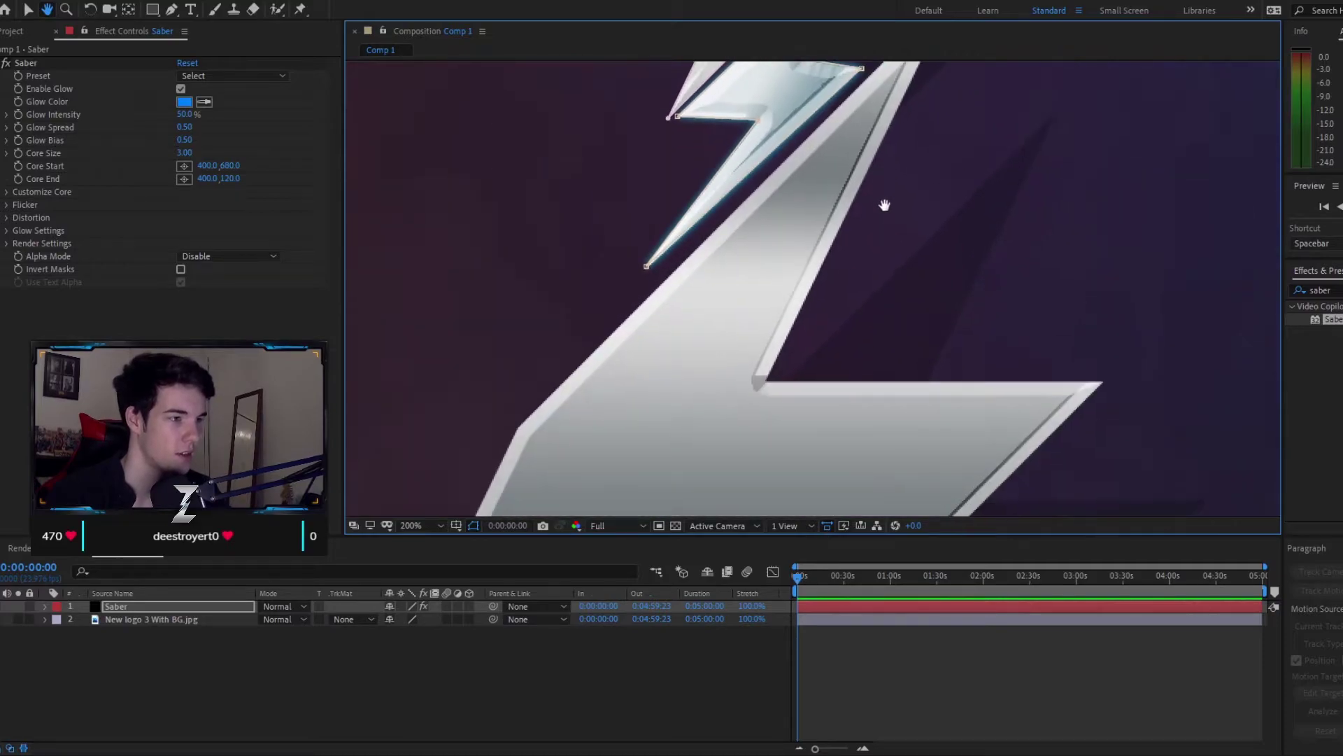
scroll(806, 365, up, 2)
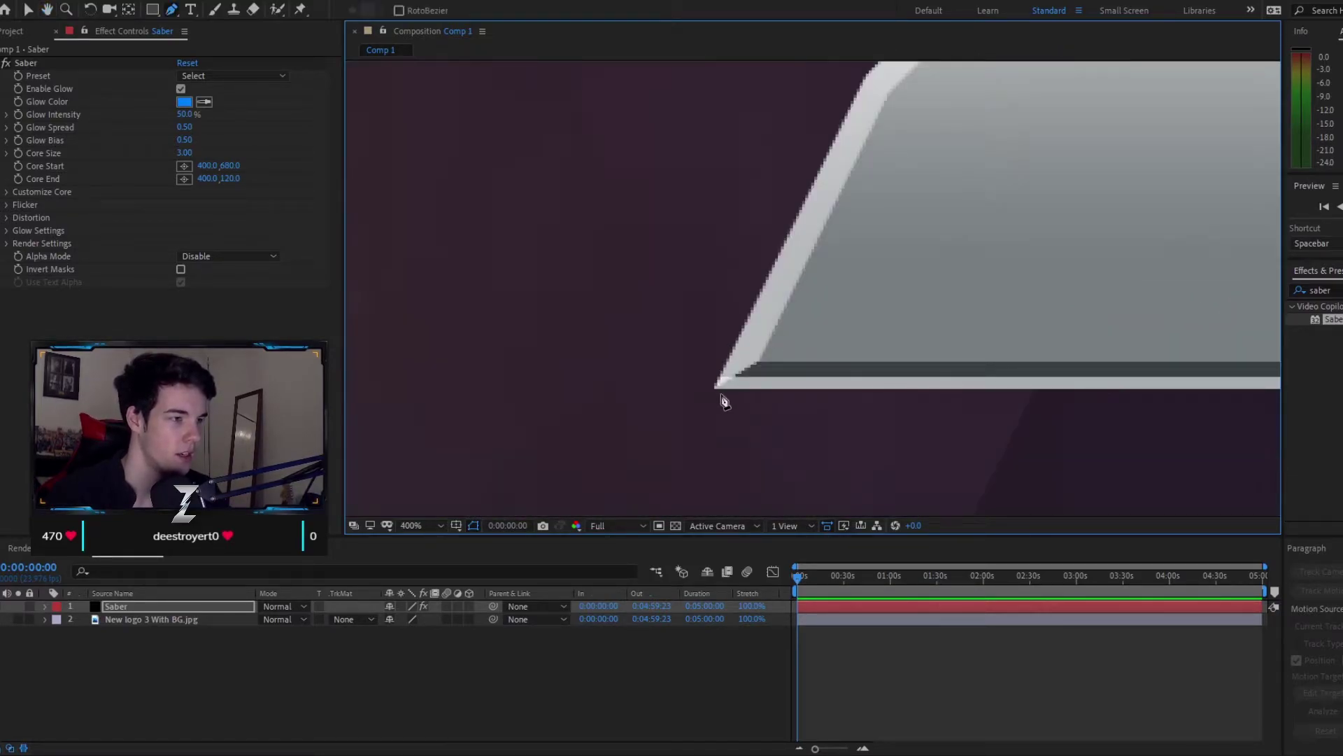
click(714, 390)
Complete the mask around the remaining corners of the logo's lower piece and close the path
key(space)
scroll(920, 243, down, 4)
scroll(921, 243, up, 2)
drag(682, 214, 315, 460)
scroll(554, 294, down, 1)
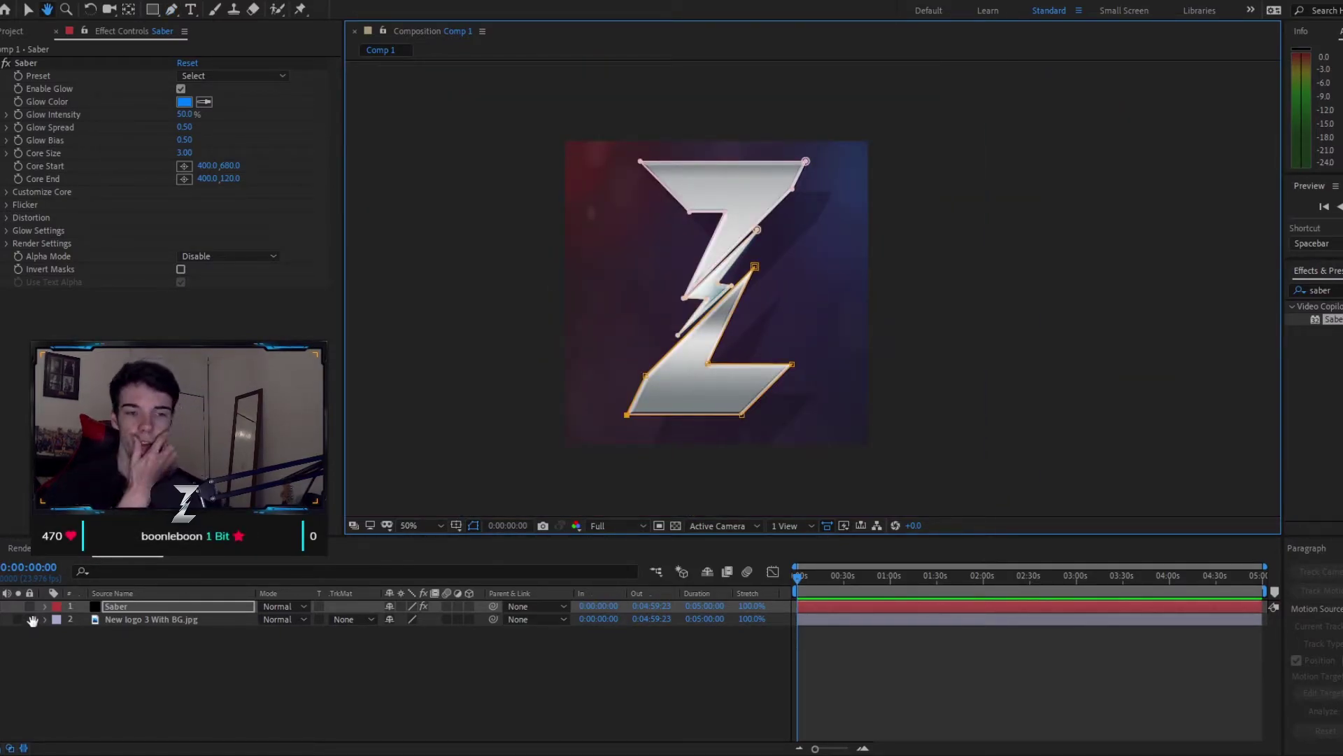
Switch to the Selection tool and make the Saber layer visible again
click(29, 10)
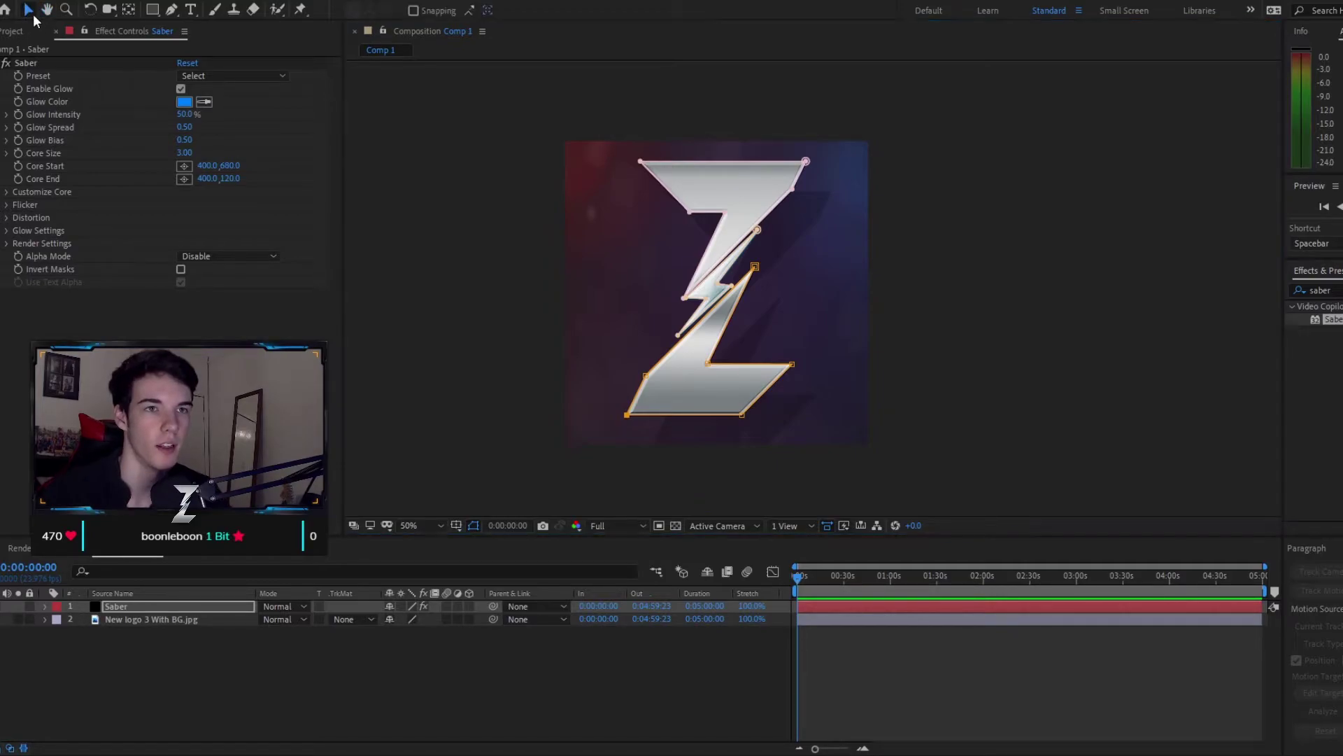
click(4, 606)
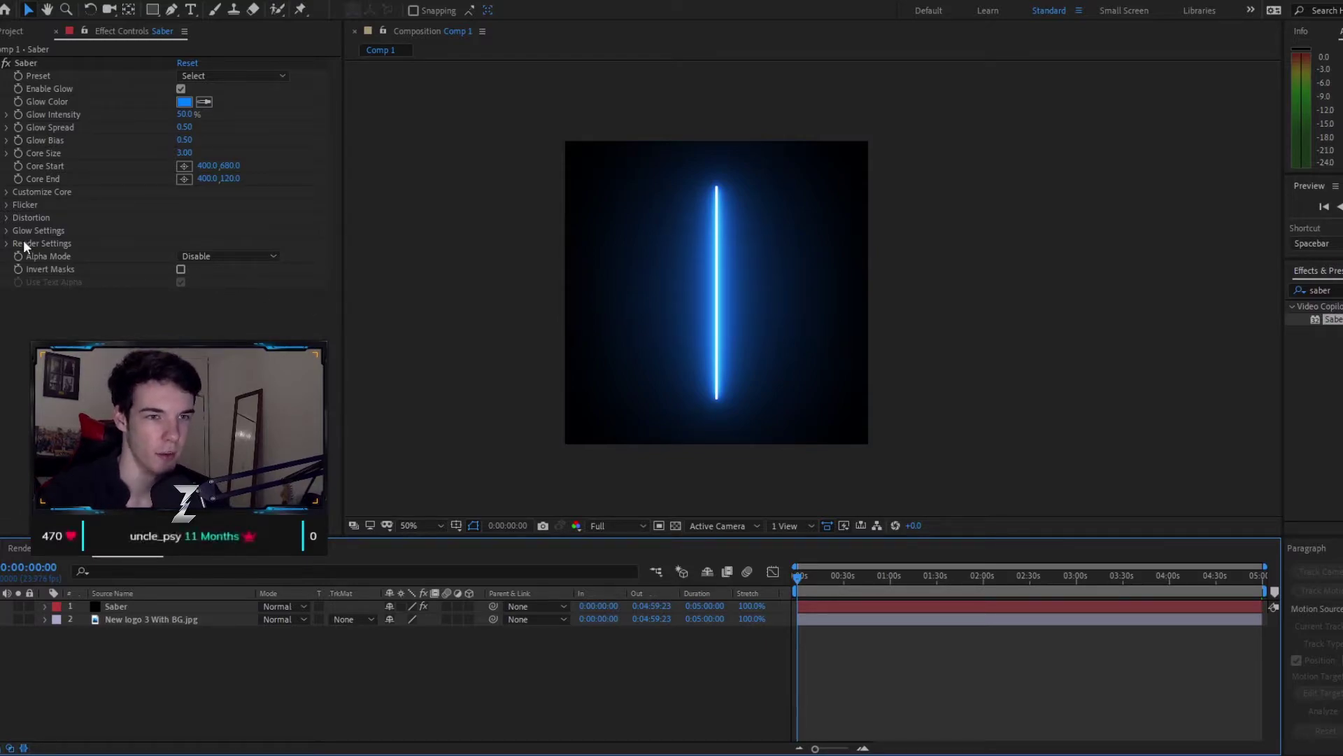
click(258, 242)
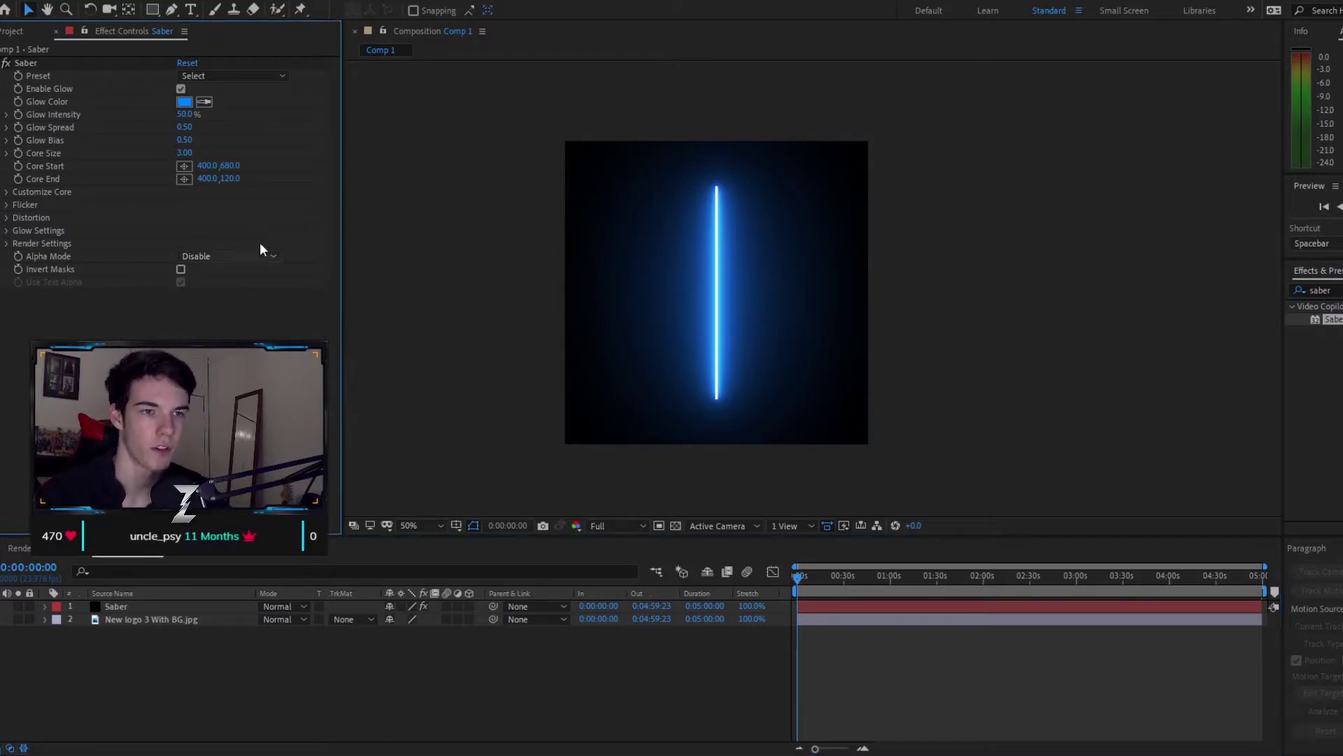
Set the Saber effect's Core Type to Layer Masks and its Glow Intensity to 12%
click(7, 193)
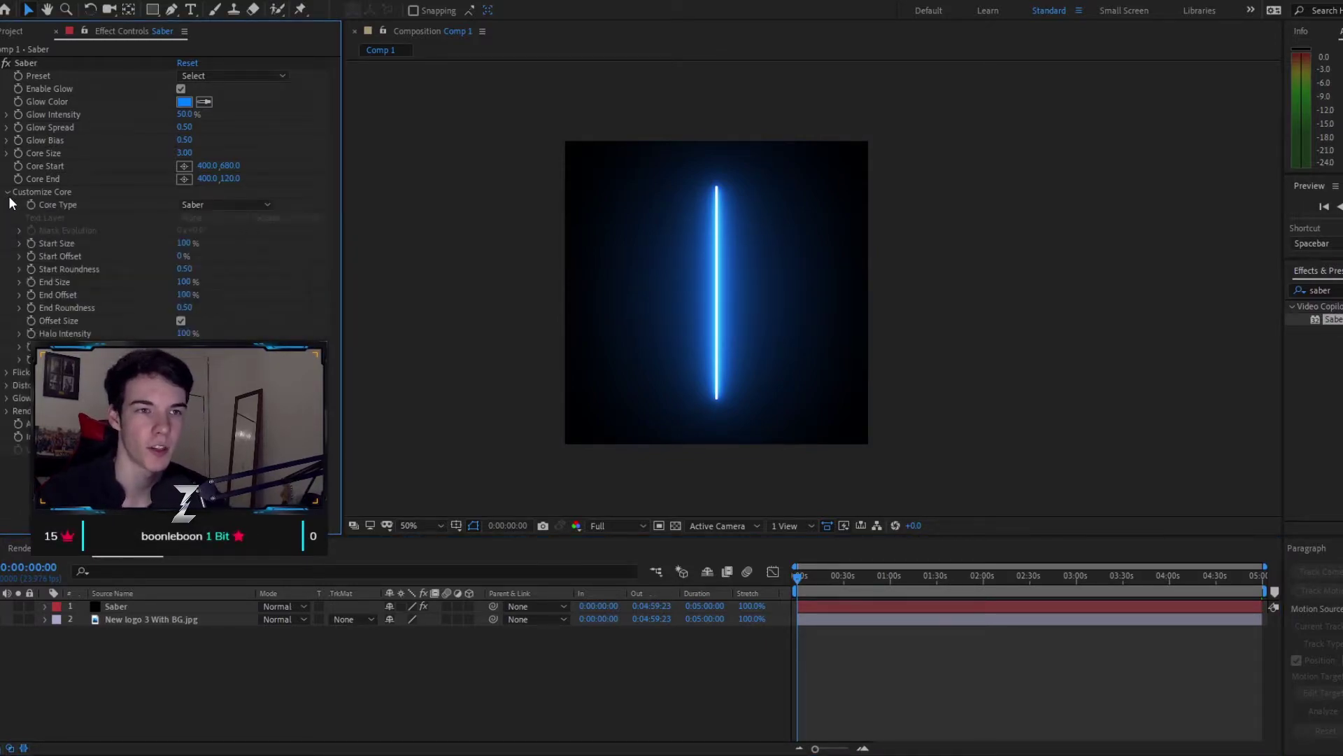
click(228, 203)
click(234, 236)
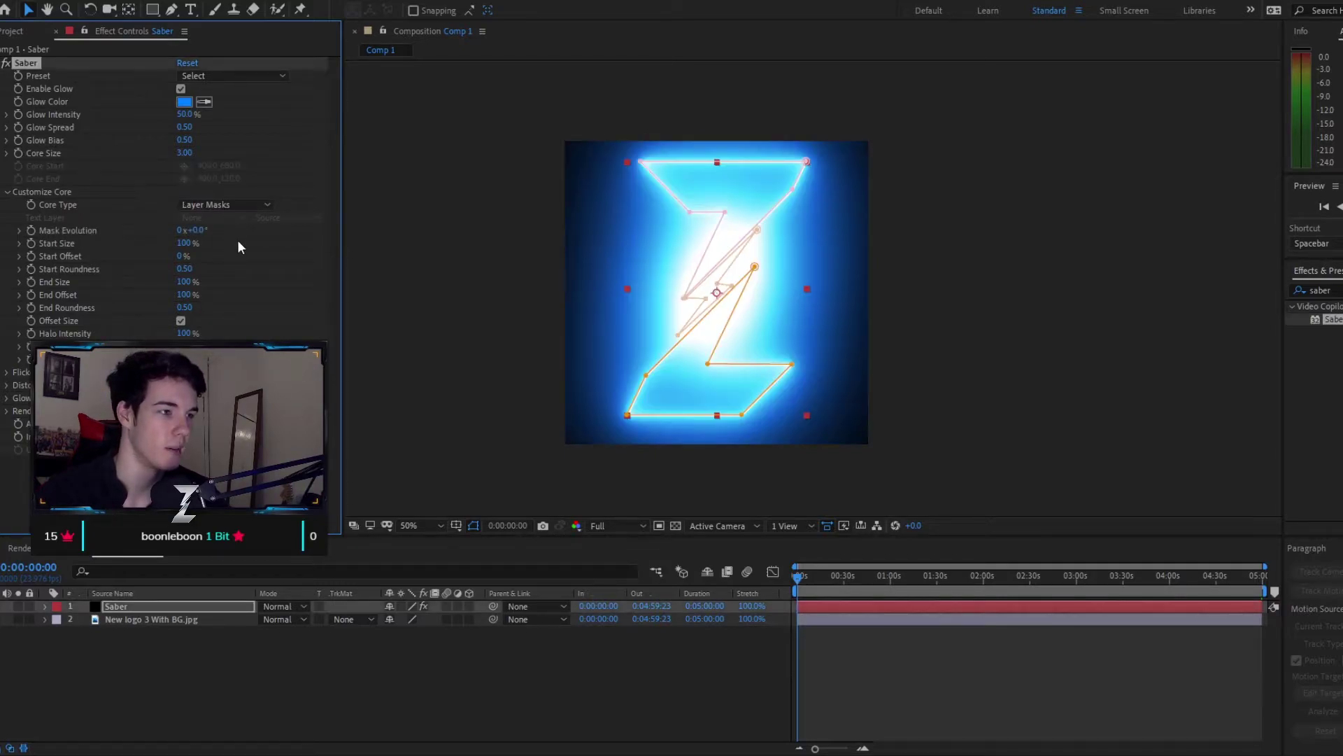
click(501, 259)
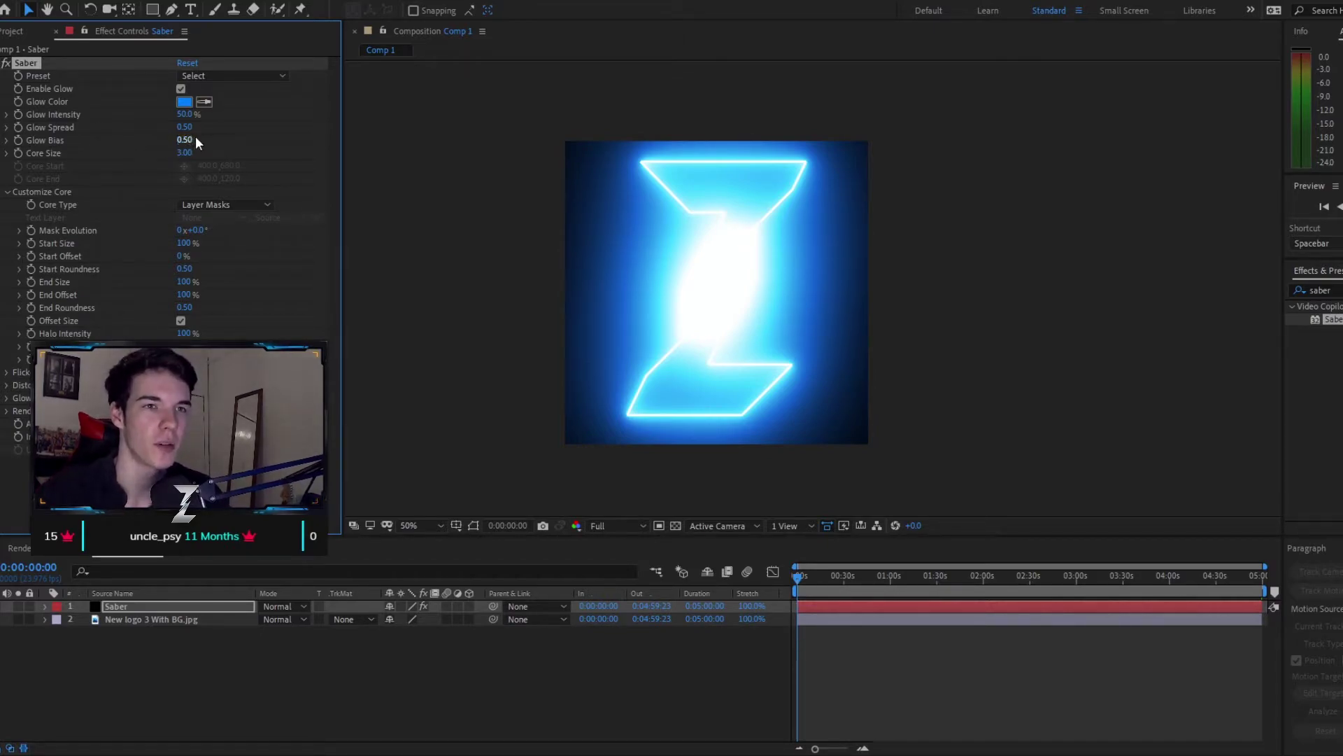
drag(186, 114, 155, 118)
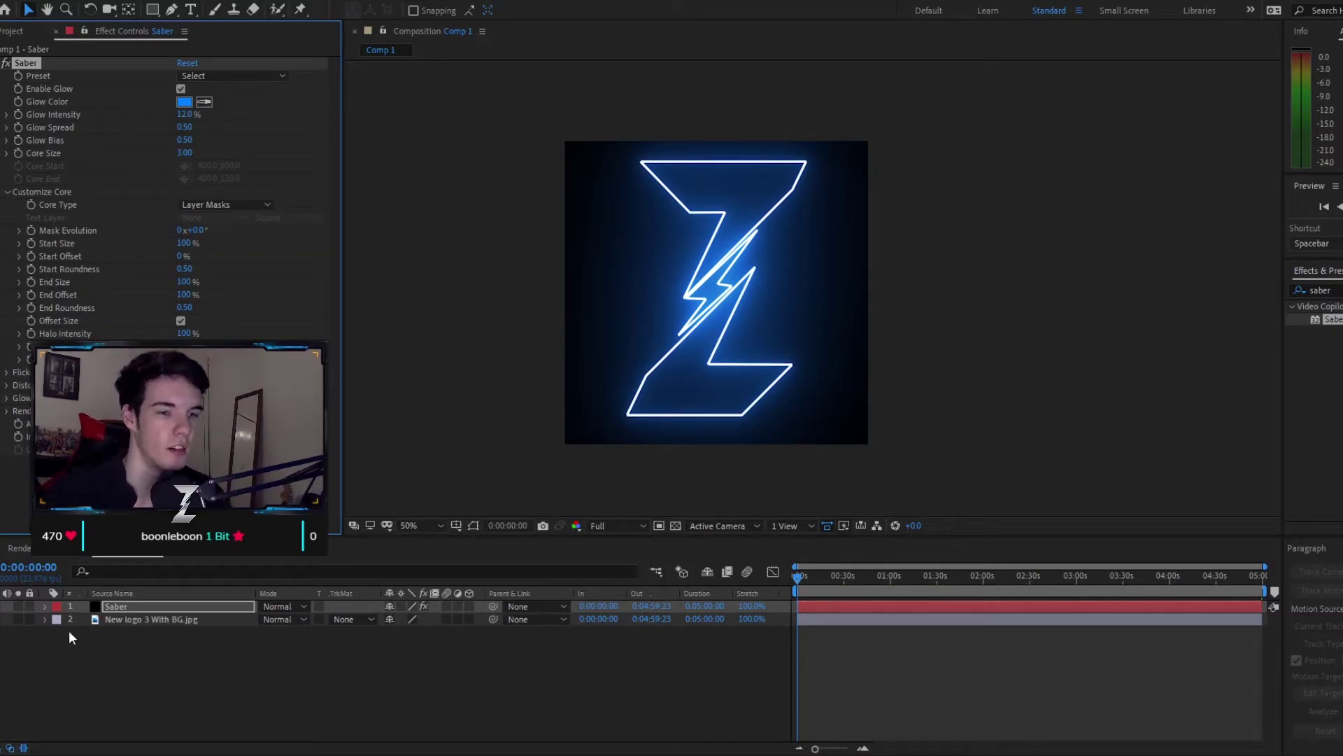
Expand the Saber layer's masks and duplicate the layer
click(45, 606)
click(45, 606)
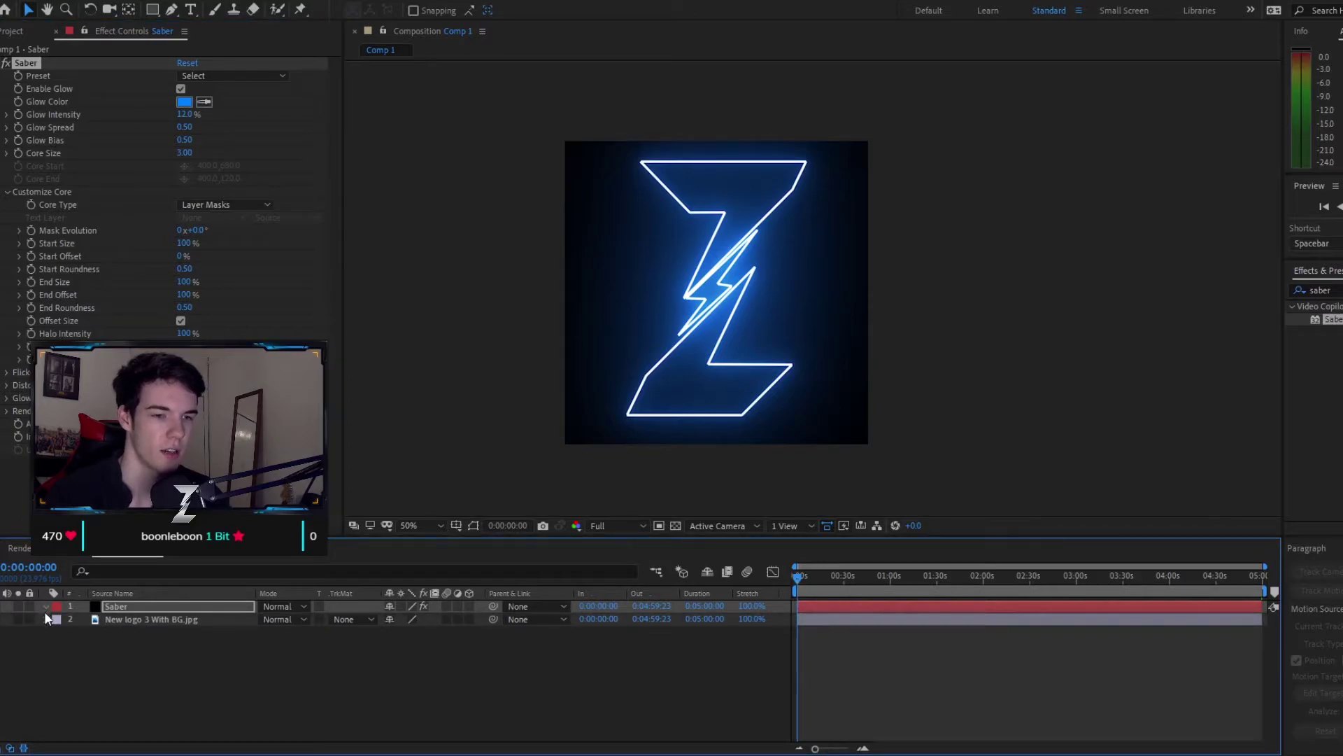
click(44, 606)
click(58, 620)
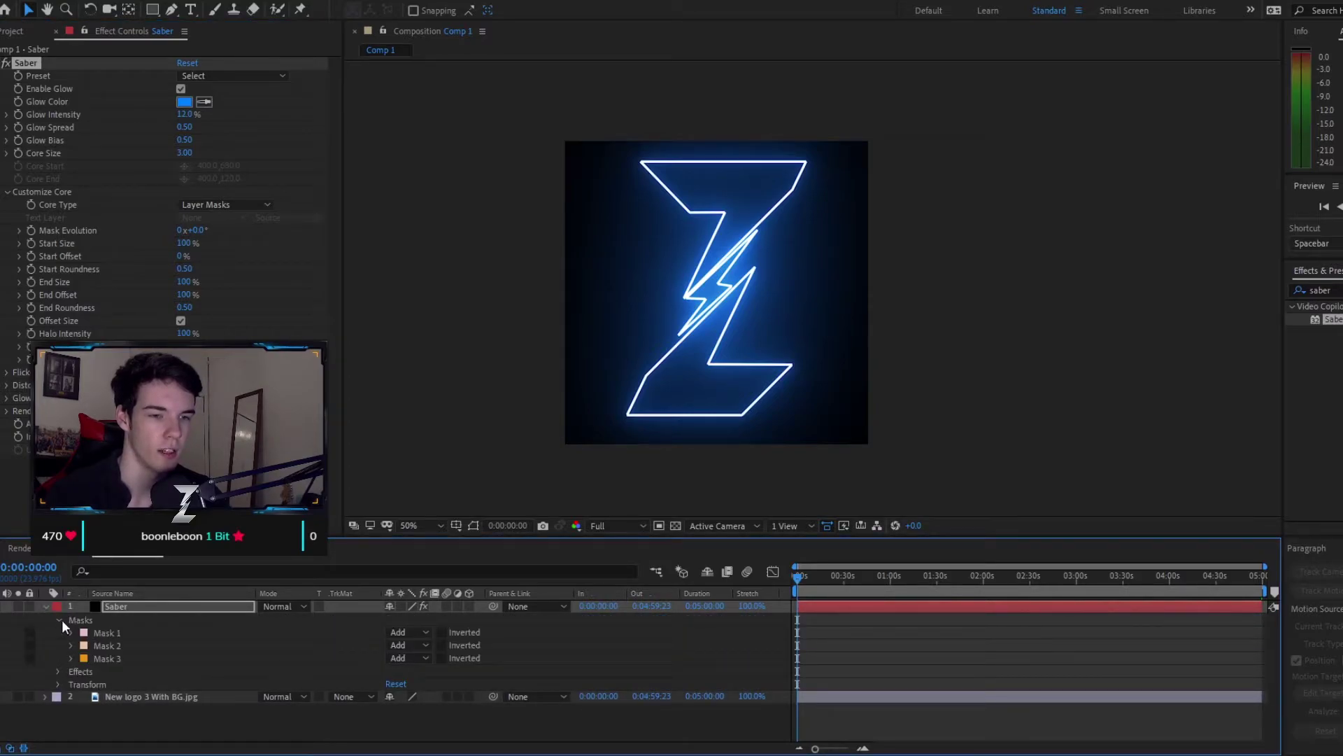
click(108, 610)
key(ctrl+d)
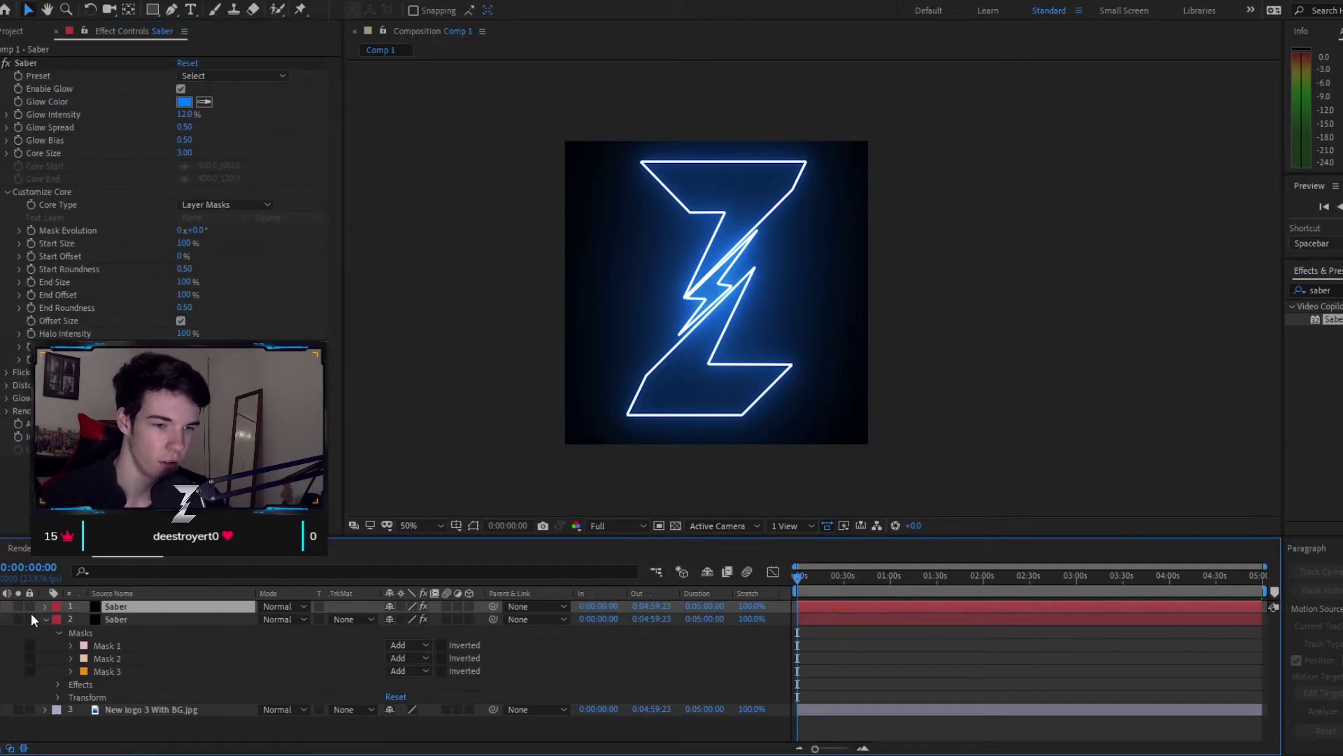
Delete Mask 1 and Mask 3 from the top Saber layer, keeping only the lightning bolt's Mask 2
click(45, 606)
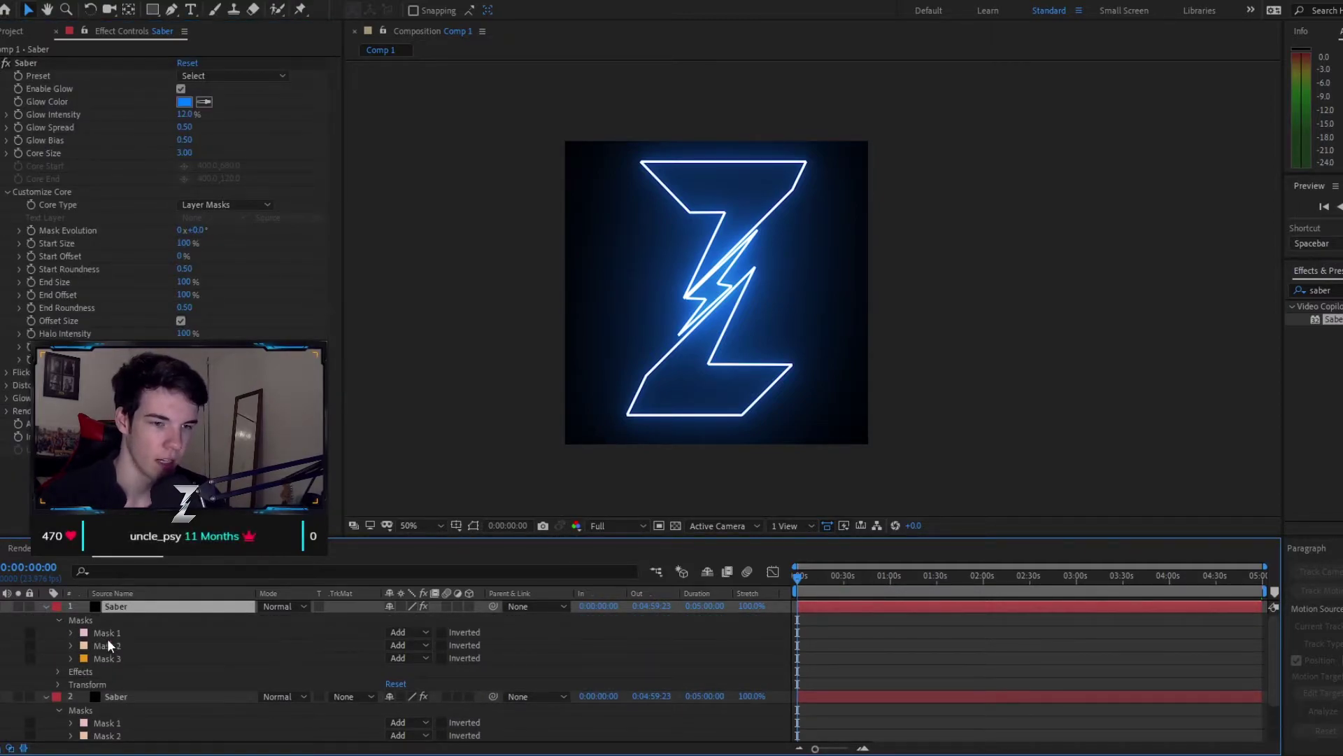
click(107, 635)
key(Delete)
click(112, 646)
key(Delete)
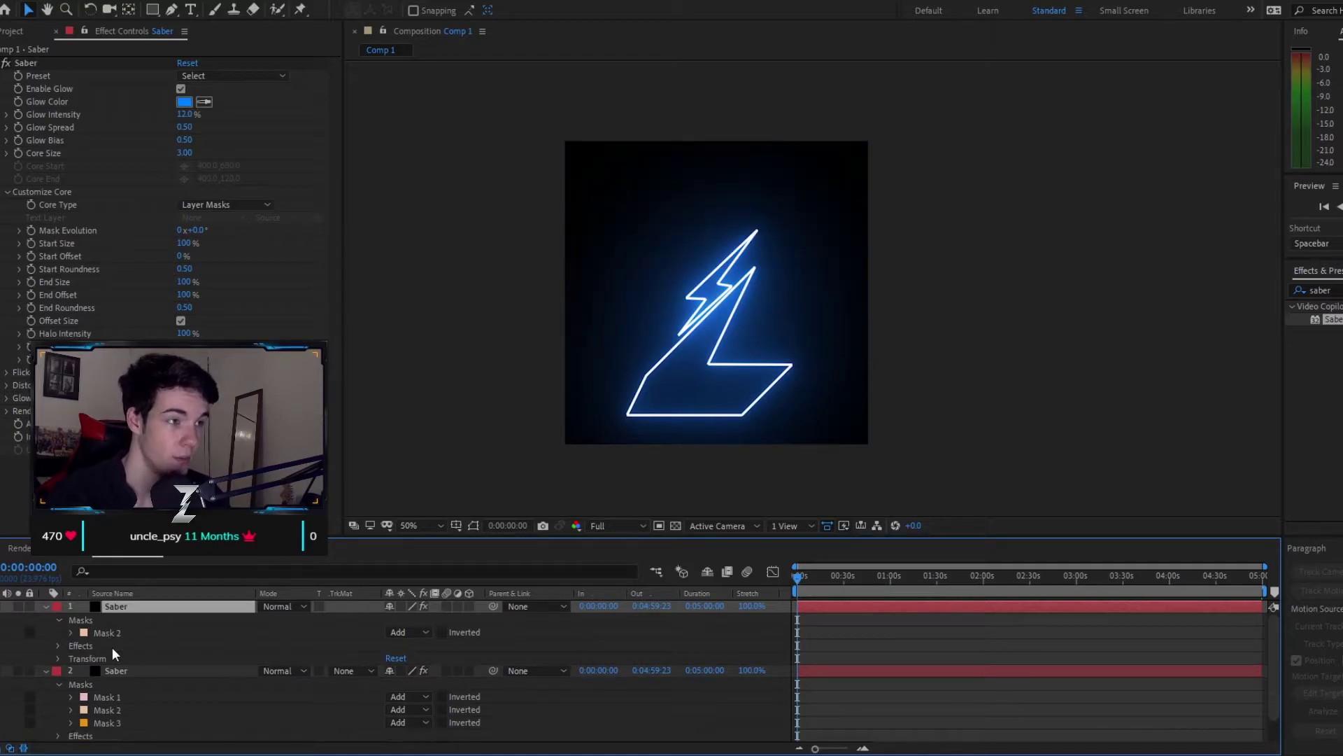
key(u)
Duplicate the Saber layer holding all three masks and delete Mask 1 and Mask 2 from the copy
click(116, 620)
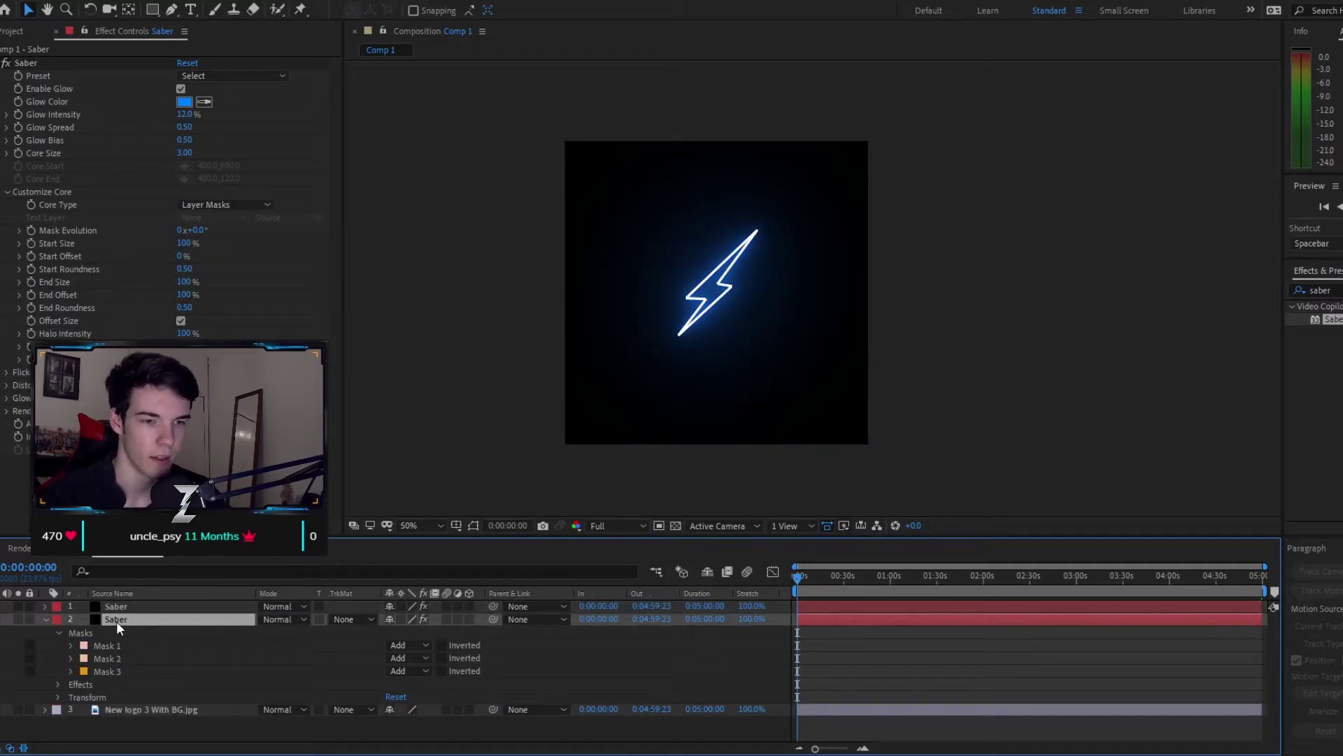
key(ctrl+d)
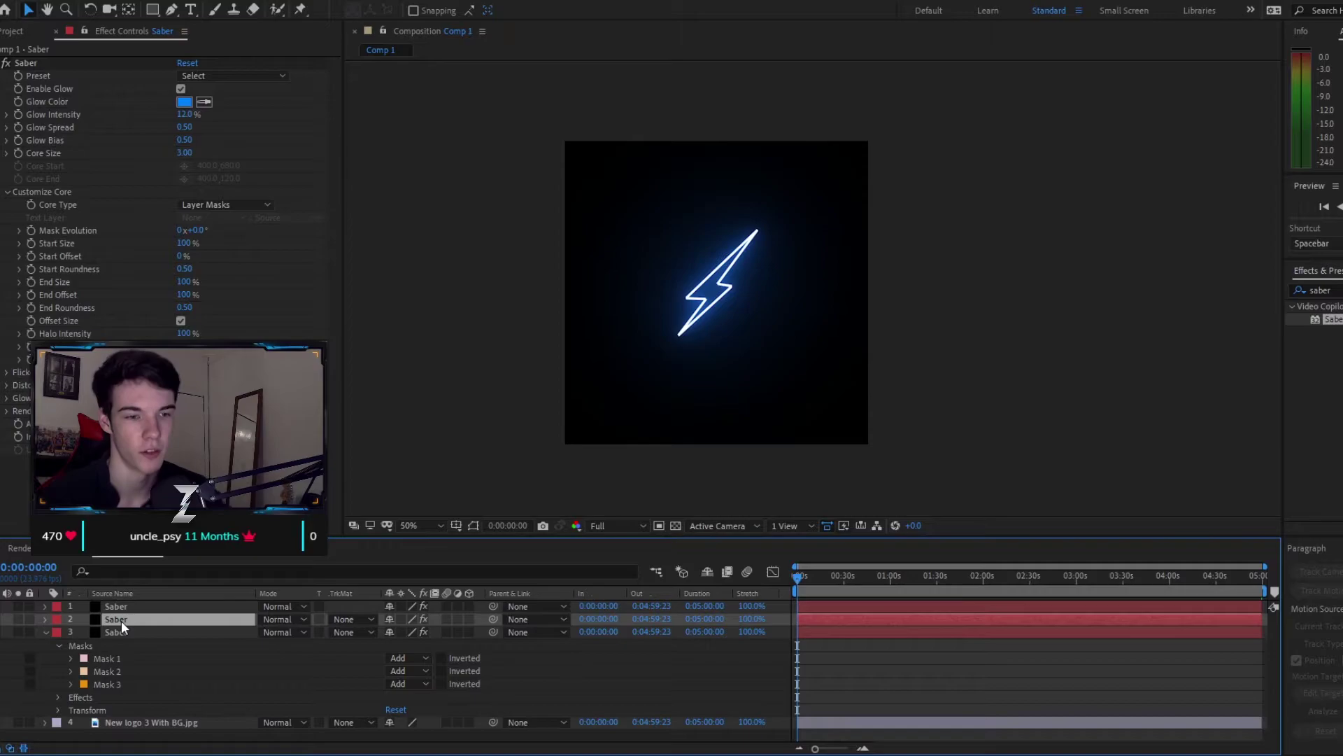
click(44, 618)
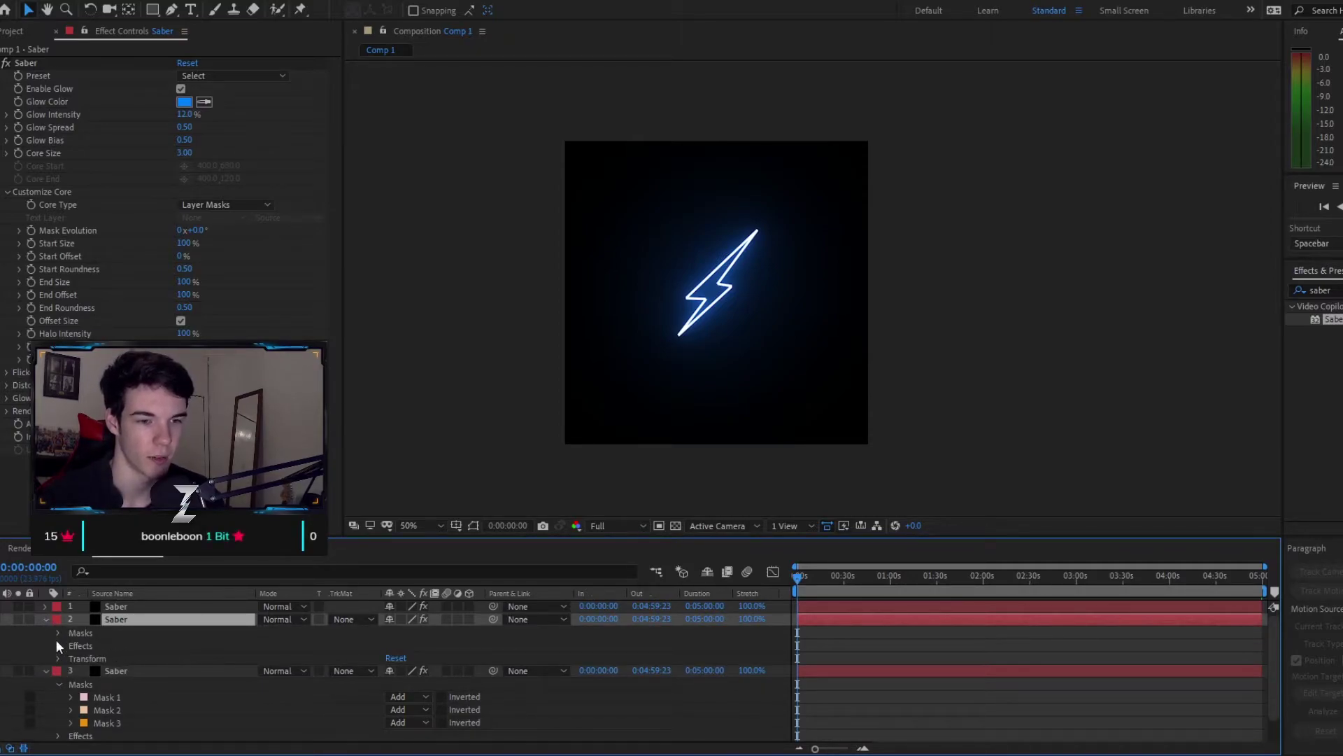
click(57, 635)
click(123, 646)
key(Delete)
click(120, 643)
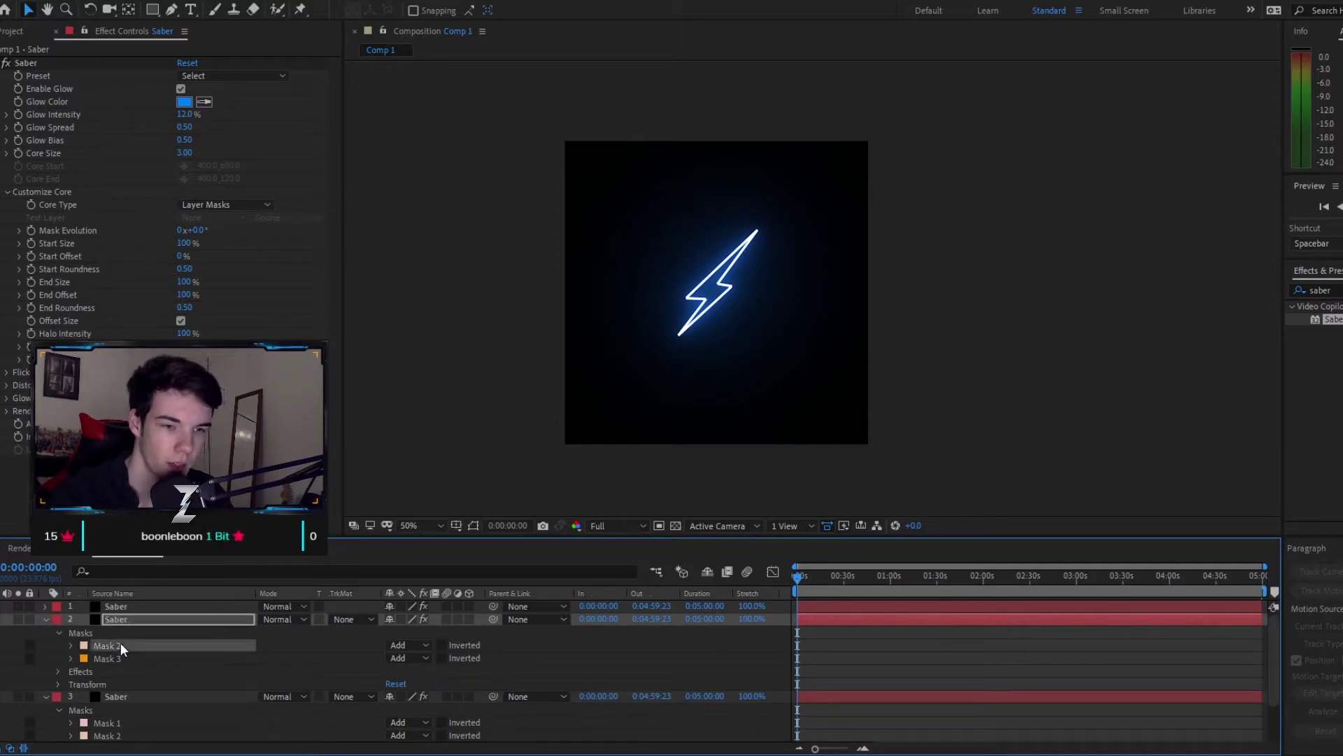
key(Delete)
click(44, 619)
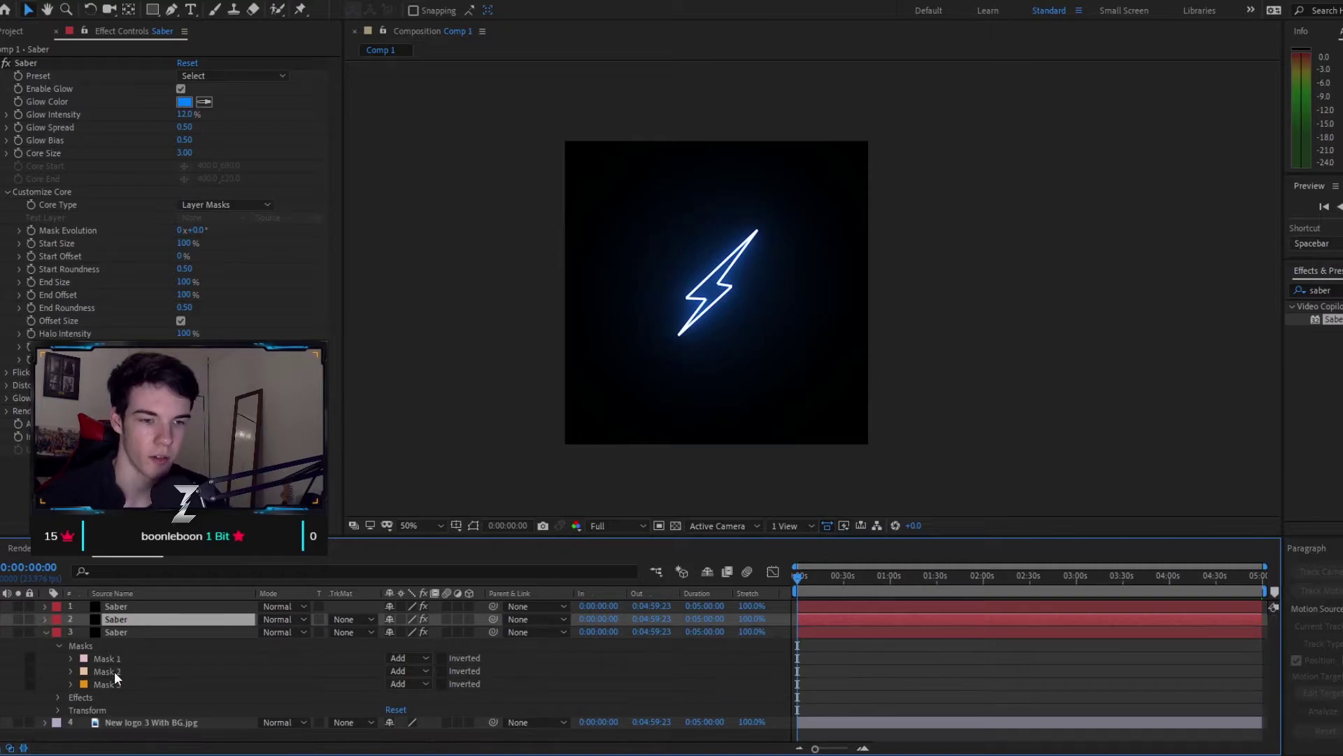
Delete Mask 3 and Mask 2 from the lowest Saber layer, keeping only Mask 1, and deselect all layers
click(111, 662)
click(117, 681)
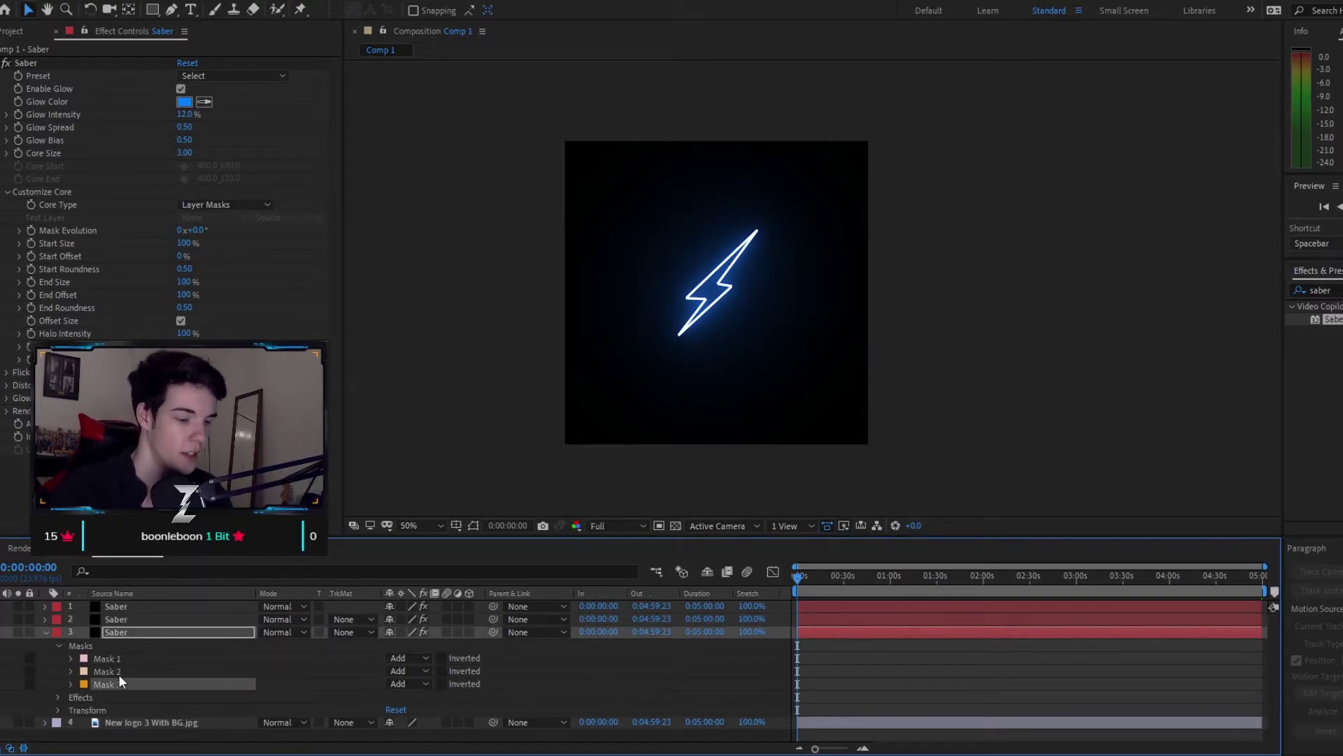
key(Delete)
click(119, 672)
key(Delete)
click(42, 631)
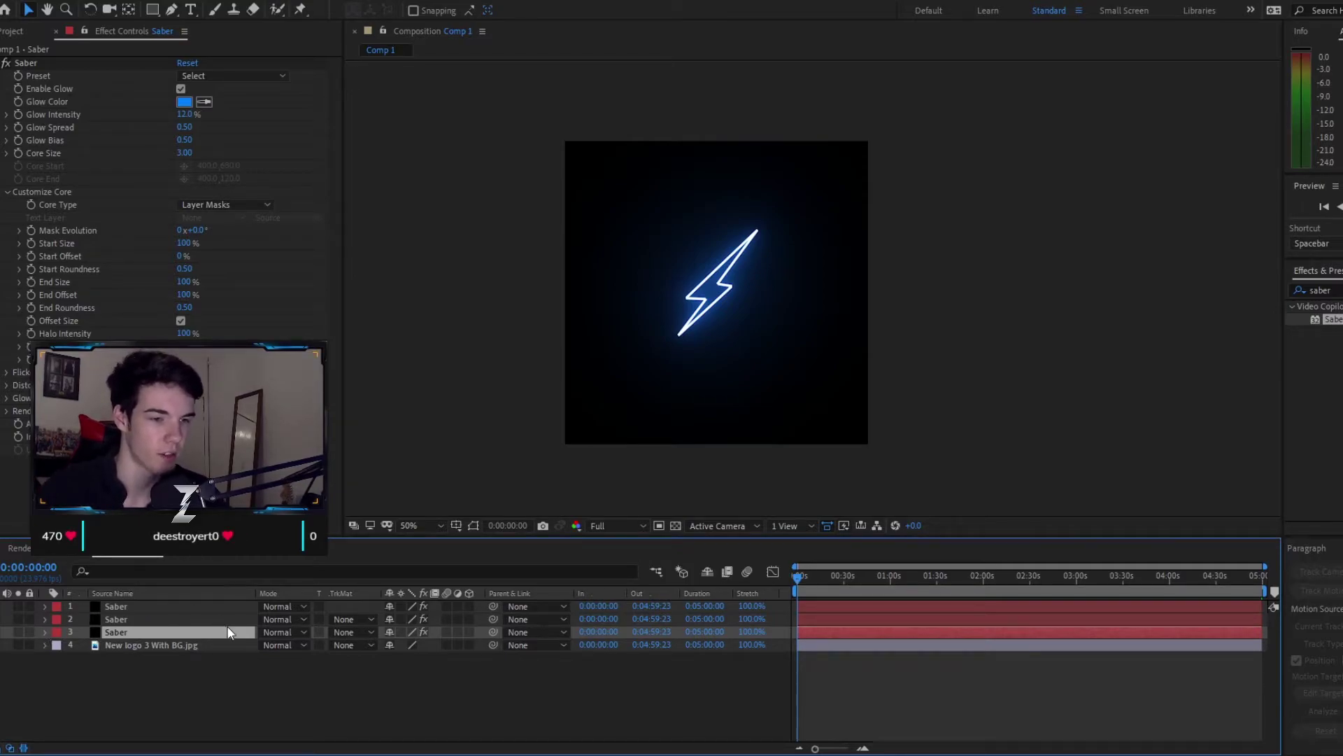
key(ctrl+shift+a)
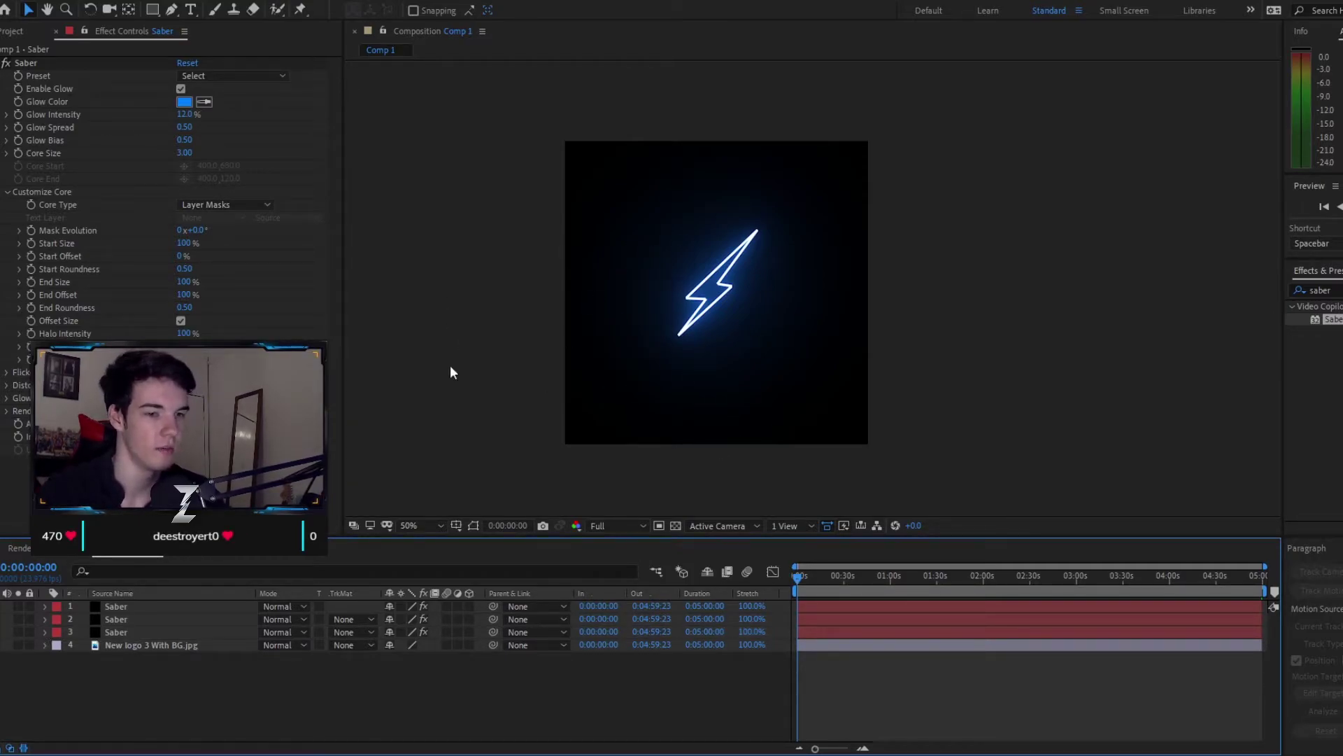
Set the blending mode of the upper two Saber layers to Add
click(2, 606)
click(1, 606)
click(1, 606)
click(1, 606)
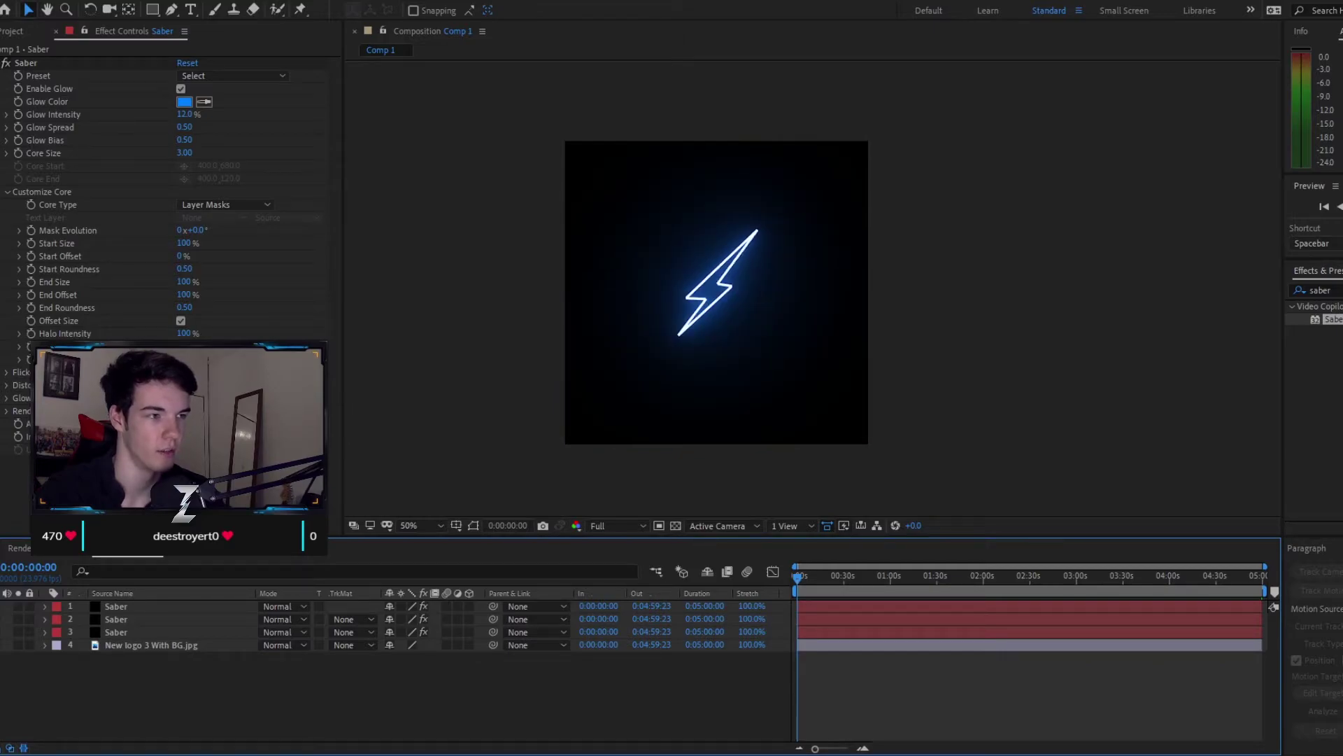
click(1, 606)
click(17, 606)
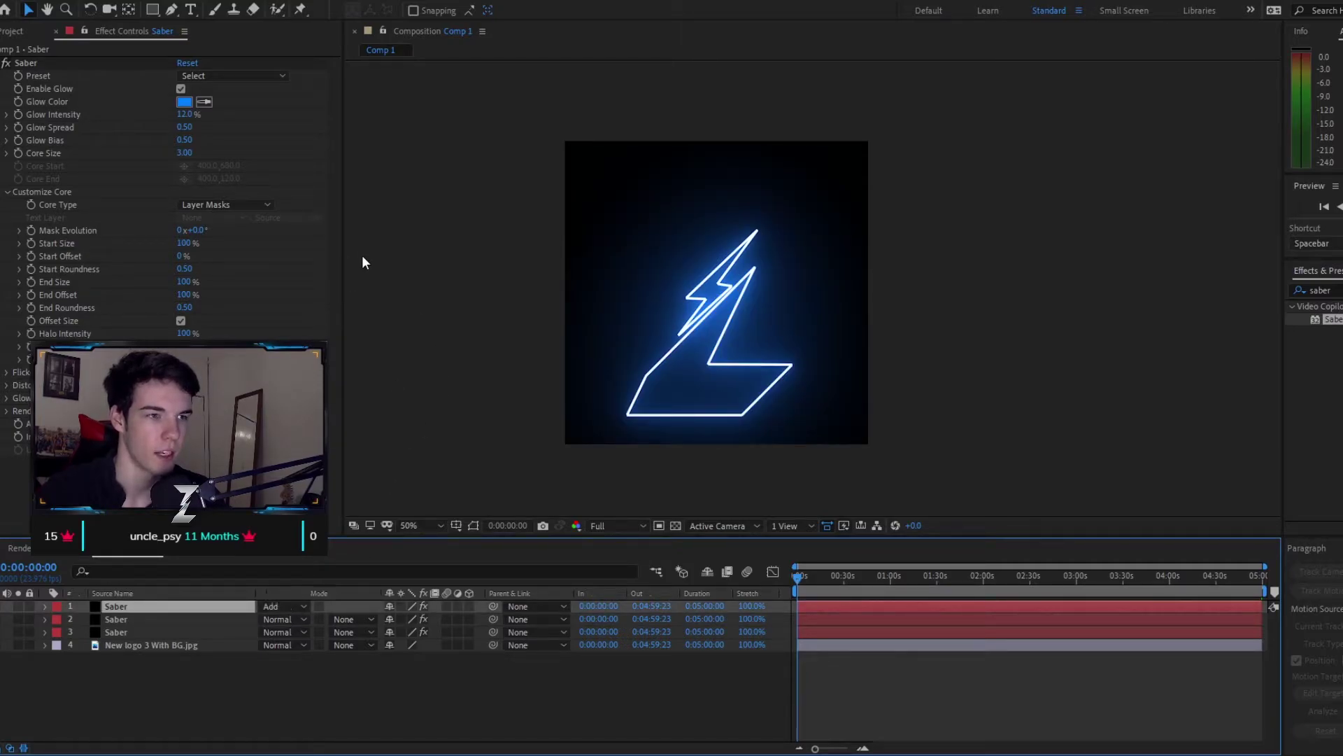
click(350, 248)
click(273, 631)
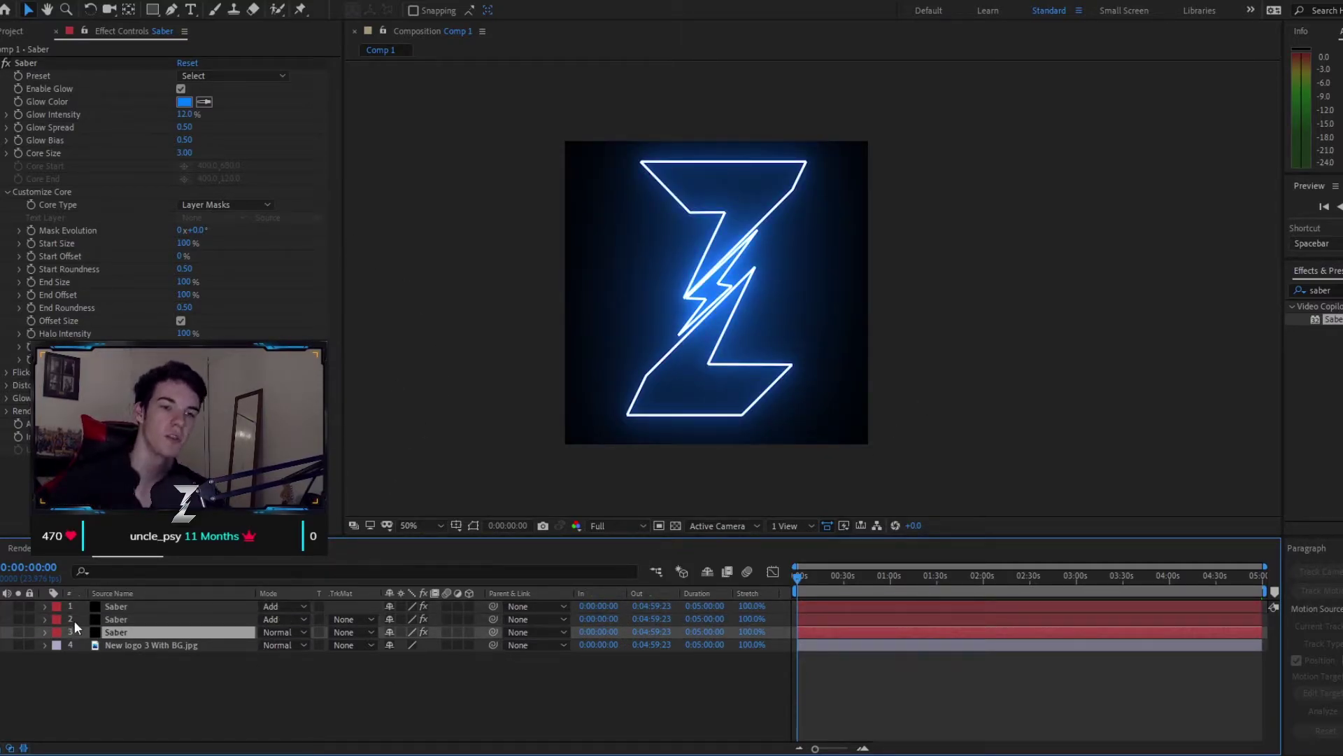
Reveal the mask path of the topmost Saber layer
click(127, 617)
click(126, 607)
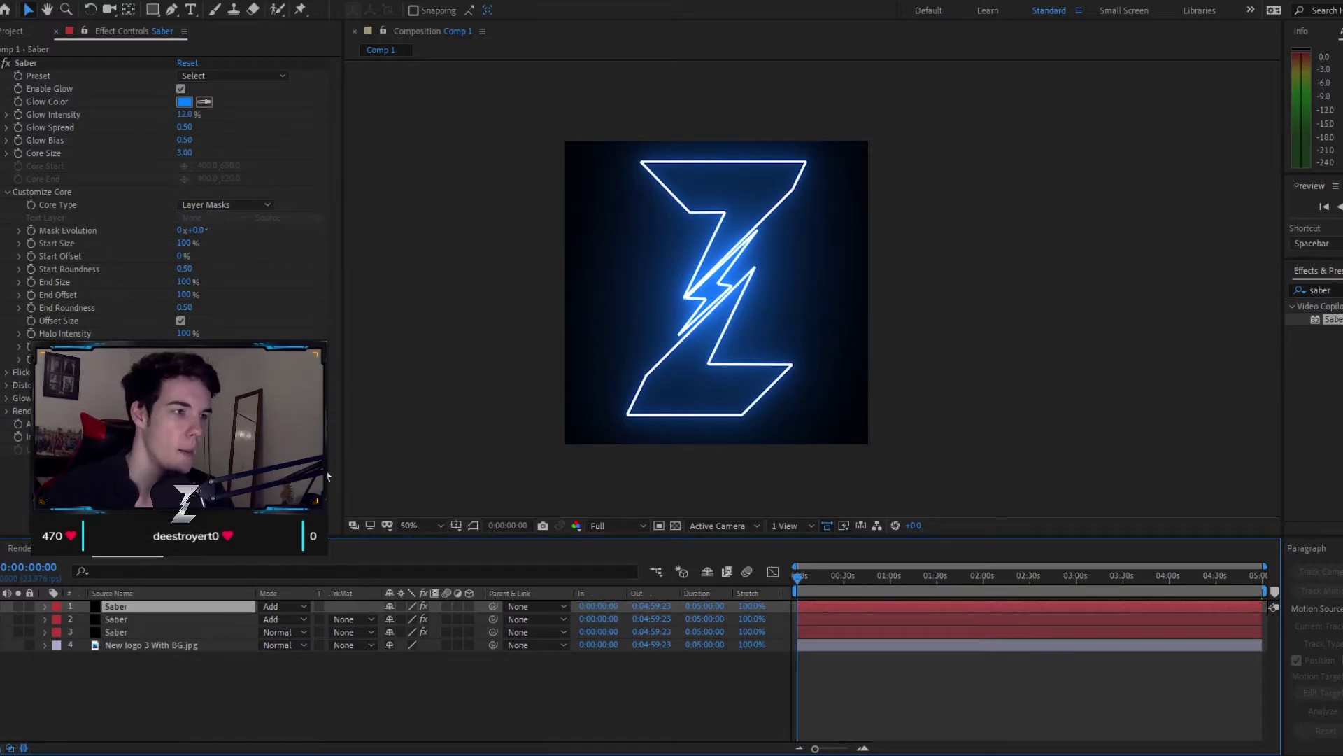
key(m)
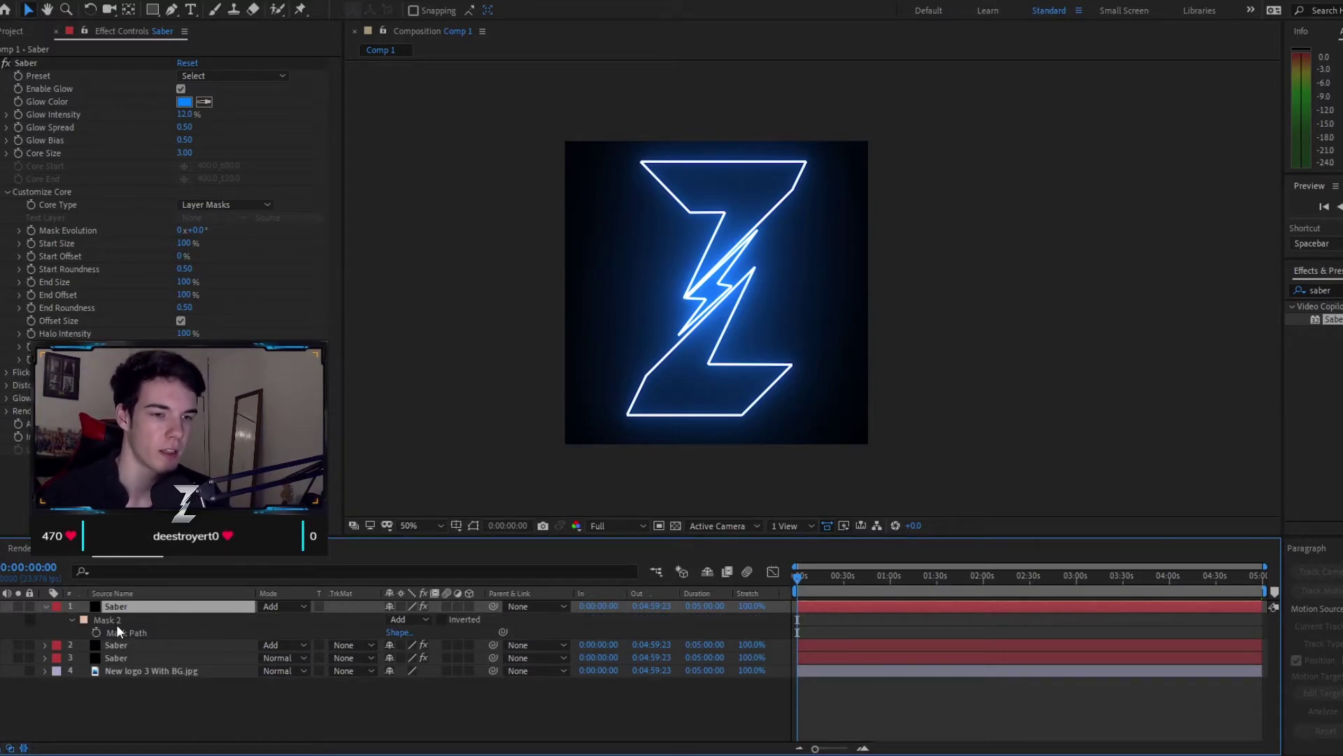
Reveal Mask 3 on the second Saber layer and nudge the lower logo shape down, away from the lightning bolt
click(121, 647)
key(ctrl+v)
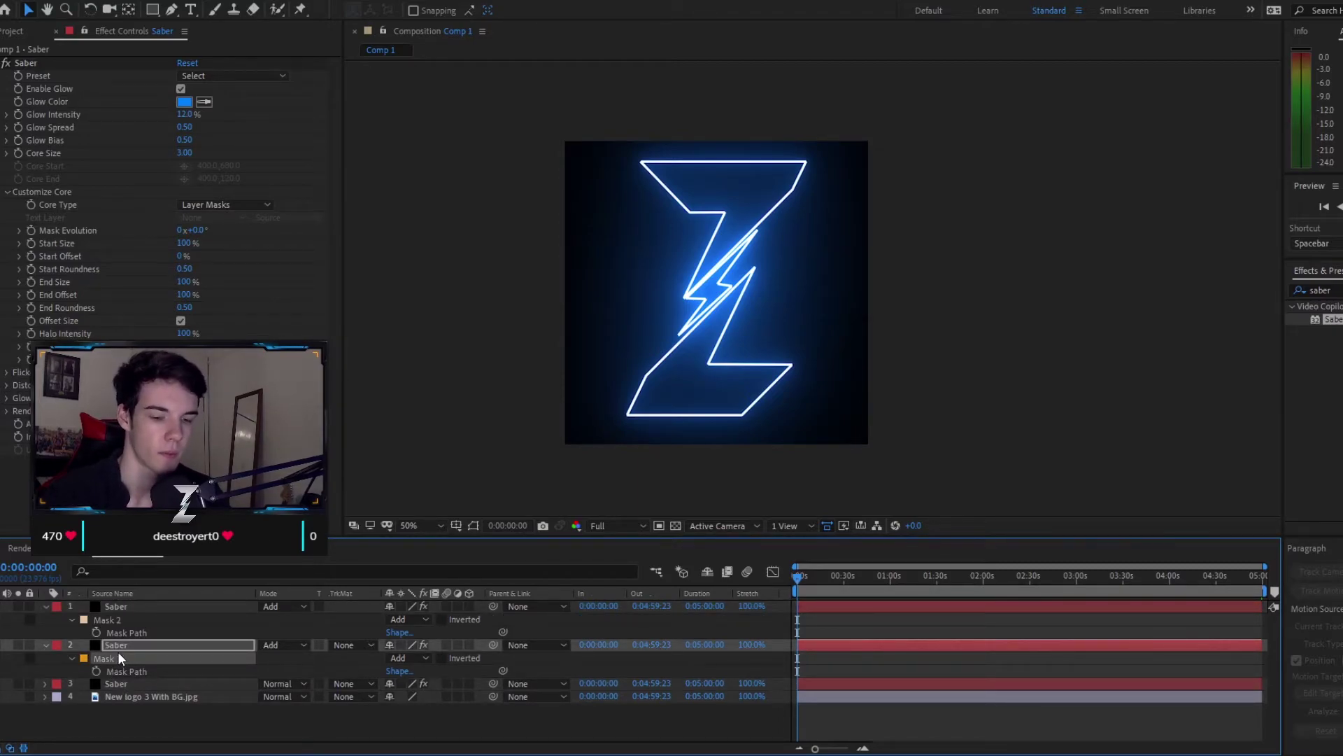
click(473, 526)
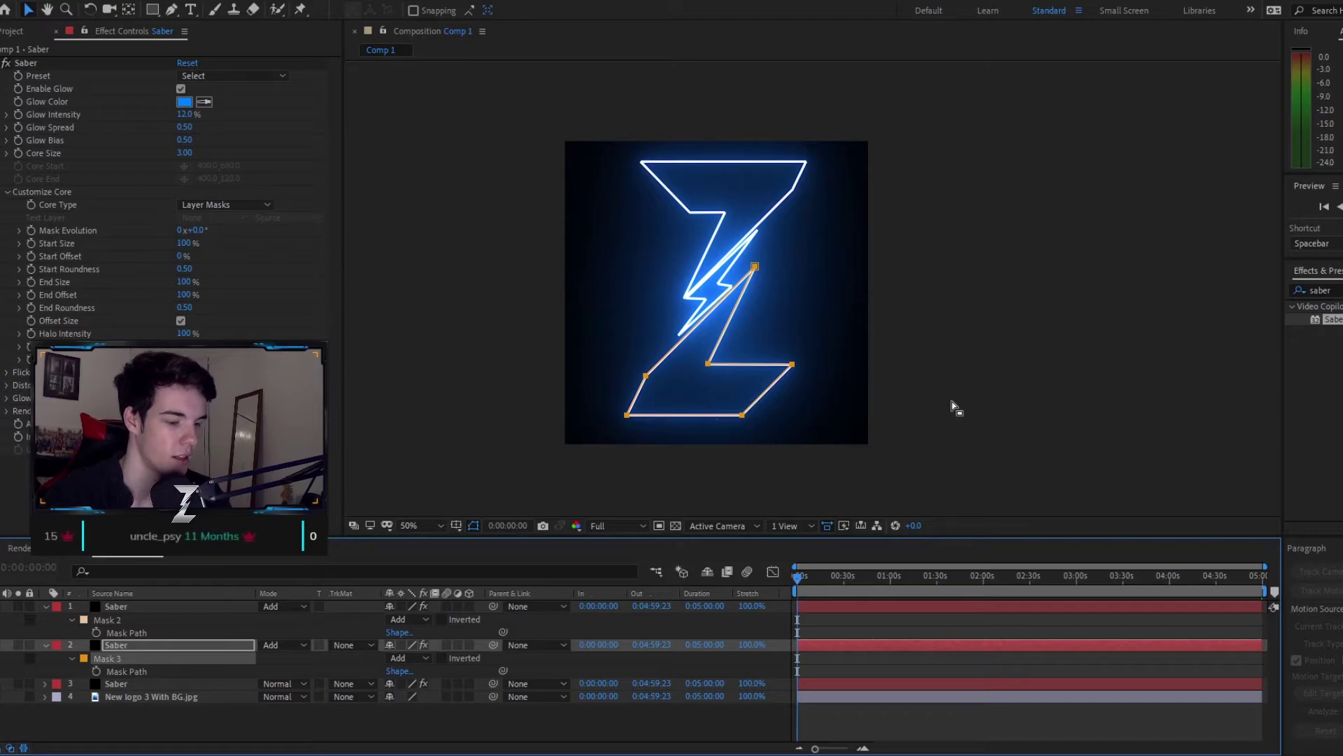
key(Down)
key(Down)
key(Down)
key(Down)
key(Down)
key(Down)
key(Down)
key(Down)
key(Down)
key(Down)
key(Down)
key(Down)
key(Down)
key(Down)
key(Down)
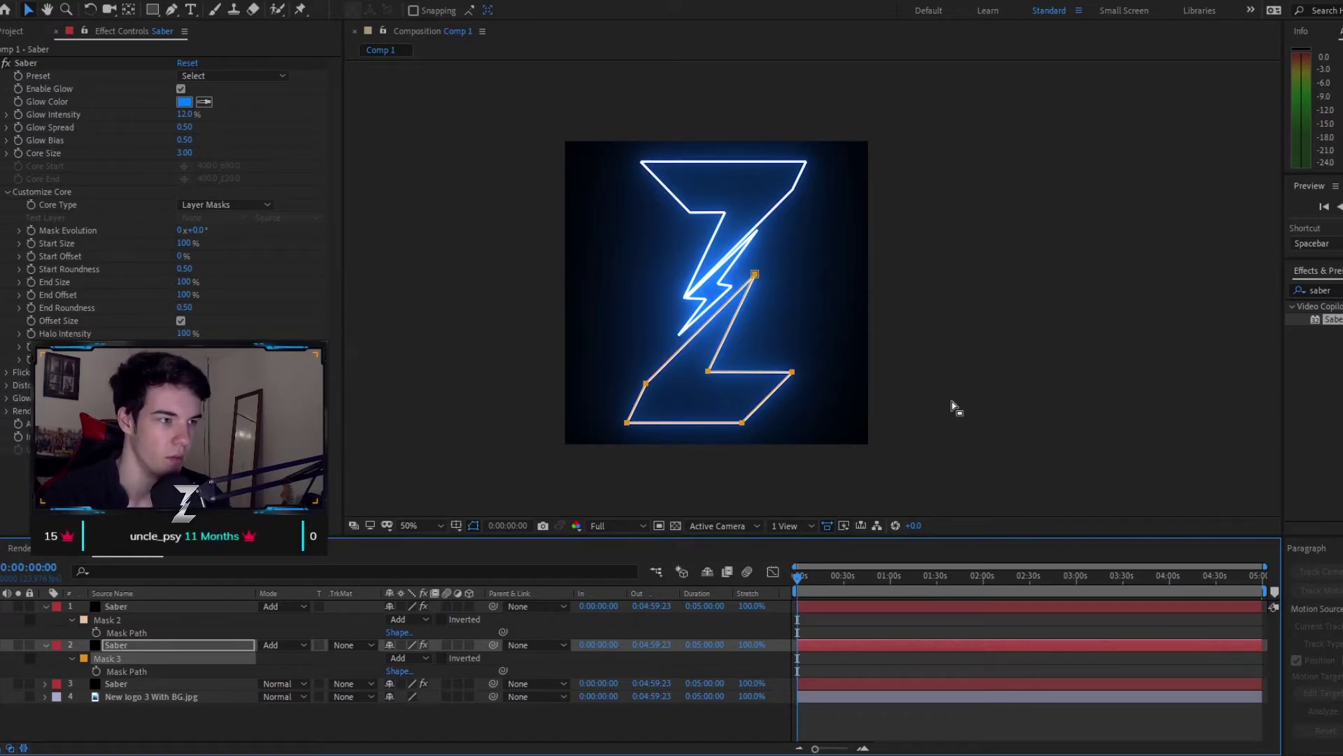
key(Down)
key(Down)
key(Down)
key(Down)
key(Down)
key(Down)
key(Down)
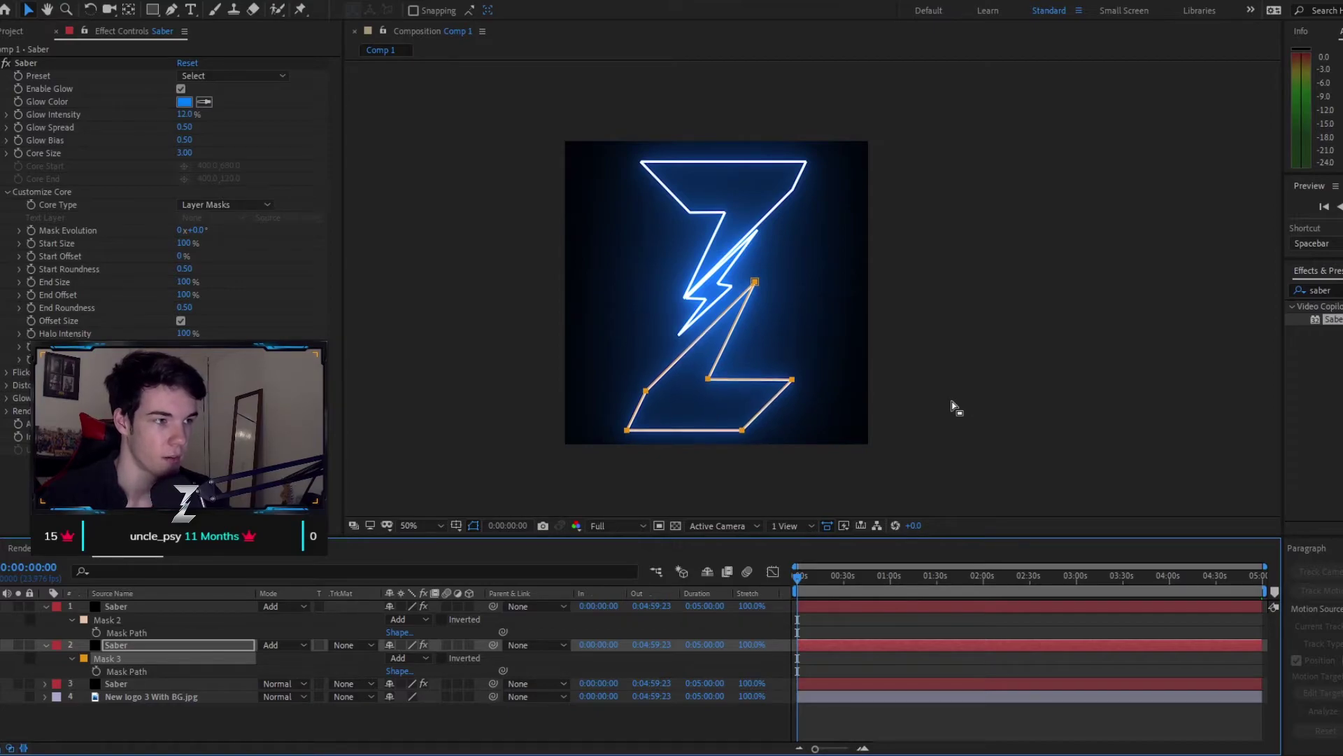
Reveal Mask 1 on the third Saber layer, nudge the upper logo shape up from the lightning bolt, and deselect everything
click(116, 684)
key(m)
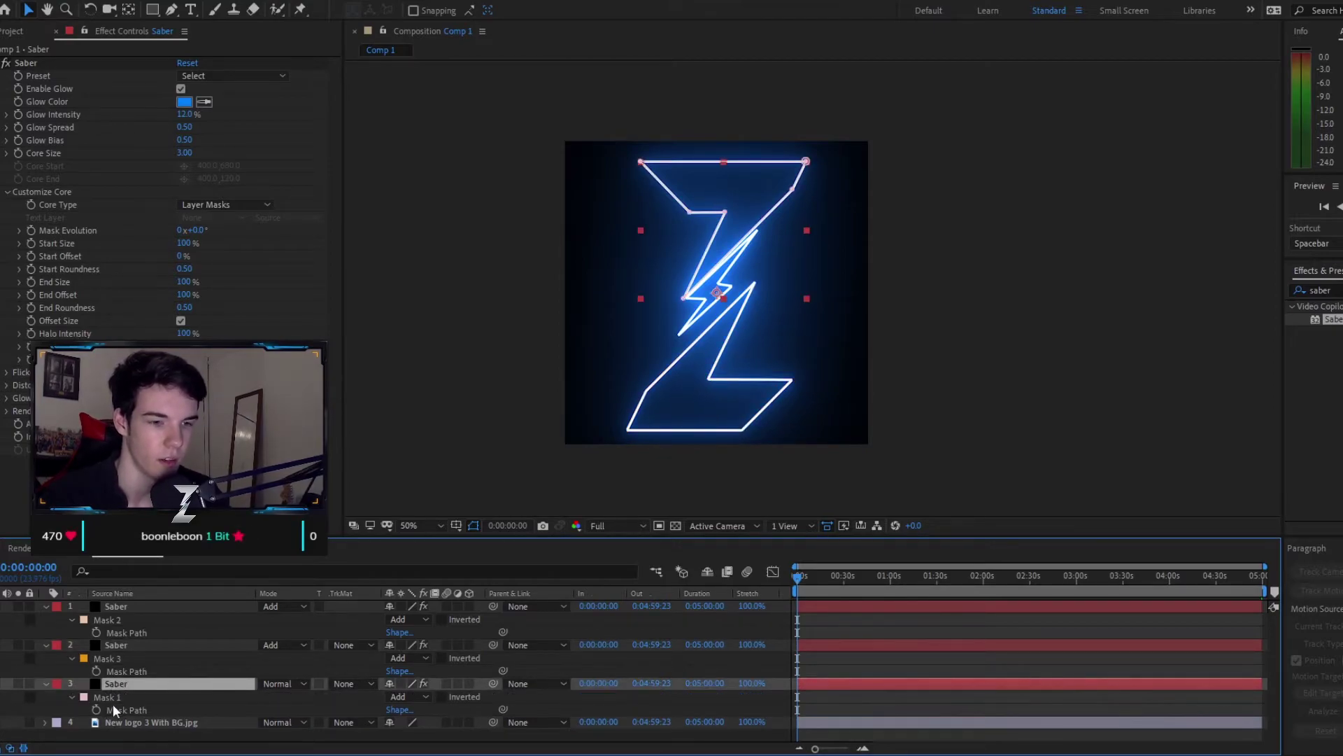
key(Up)
key(Up)
key(Up)
key(Up)
key(Up)
key(Up)
key(Up)
key(Up)
key(Up)
key(Up)
key(Up)
key(Up)
key(Up)
key(Up)
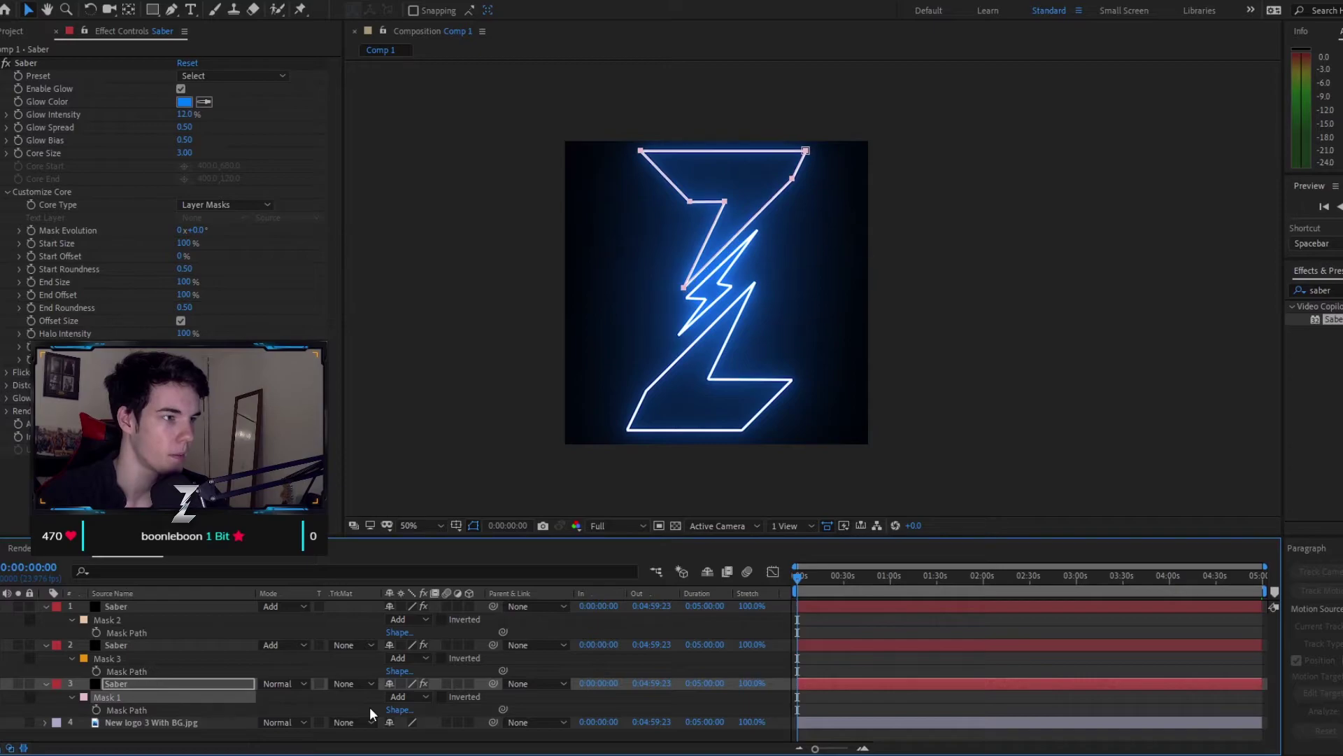
click(1272, 351)
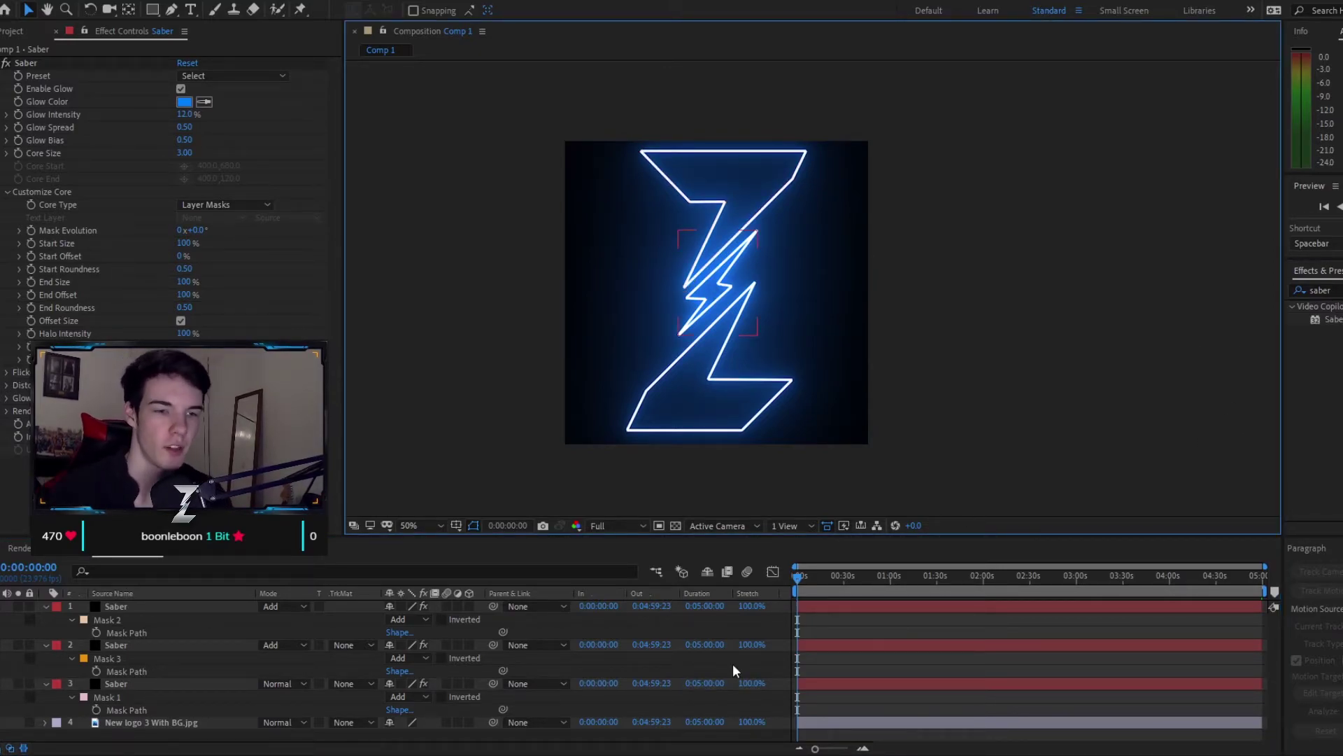
Collapse the mask properties of the second and third Saber layers, with the top Saber layer selected
click(140, 607)
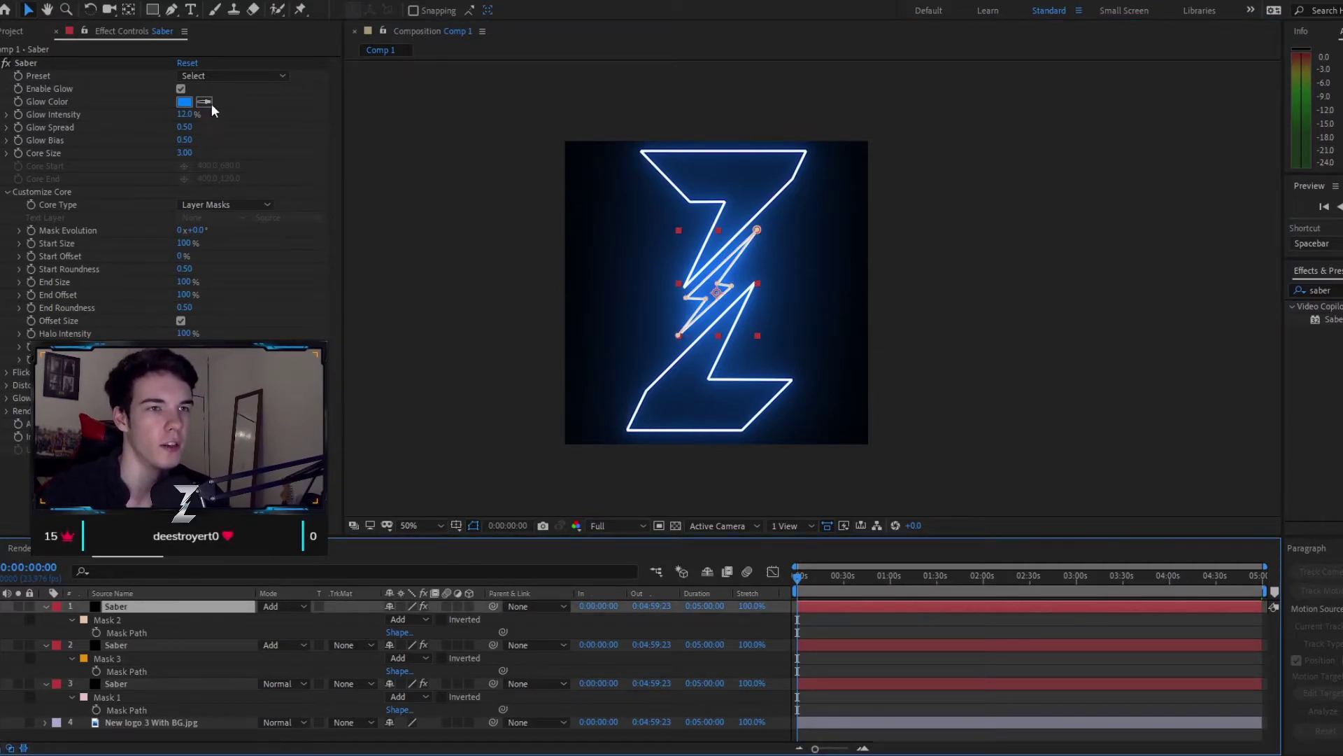
click(44, 645)
click(46, 658)
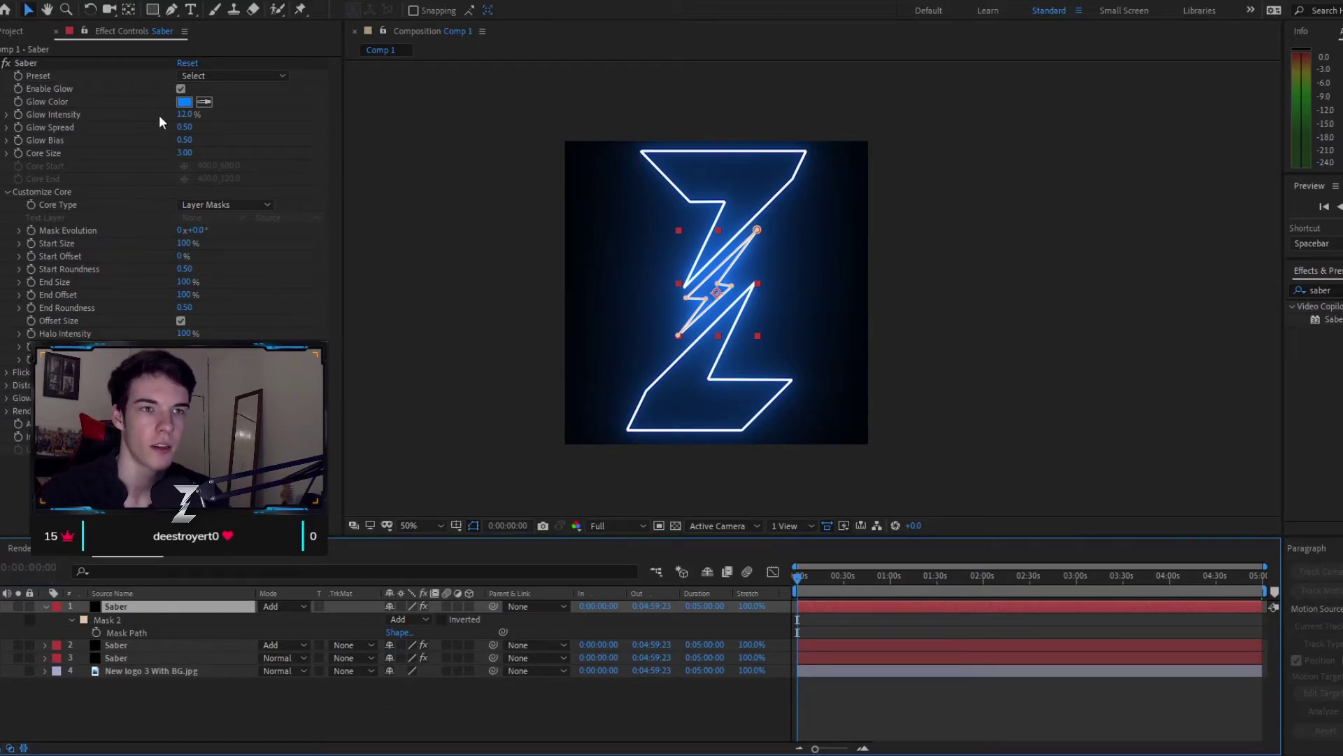
Set the lightning bolt's Saber glow color to green (24FF00) and deselect the layer
click(184, 102)
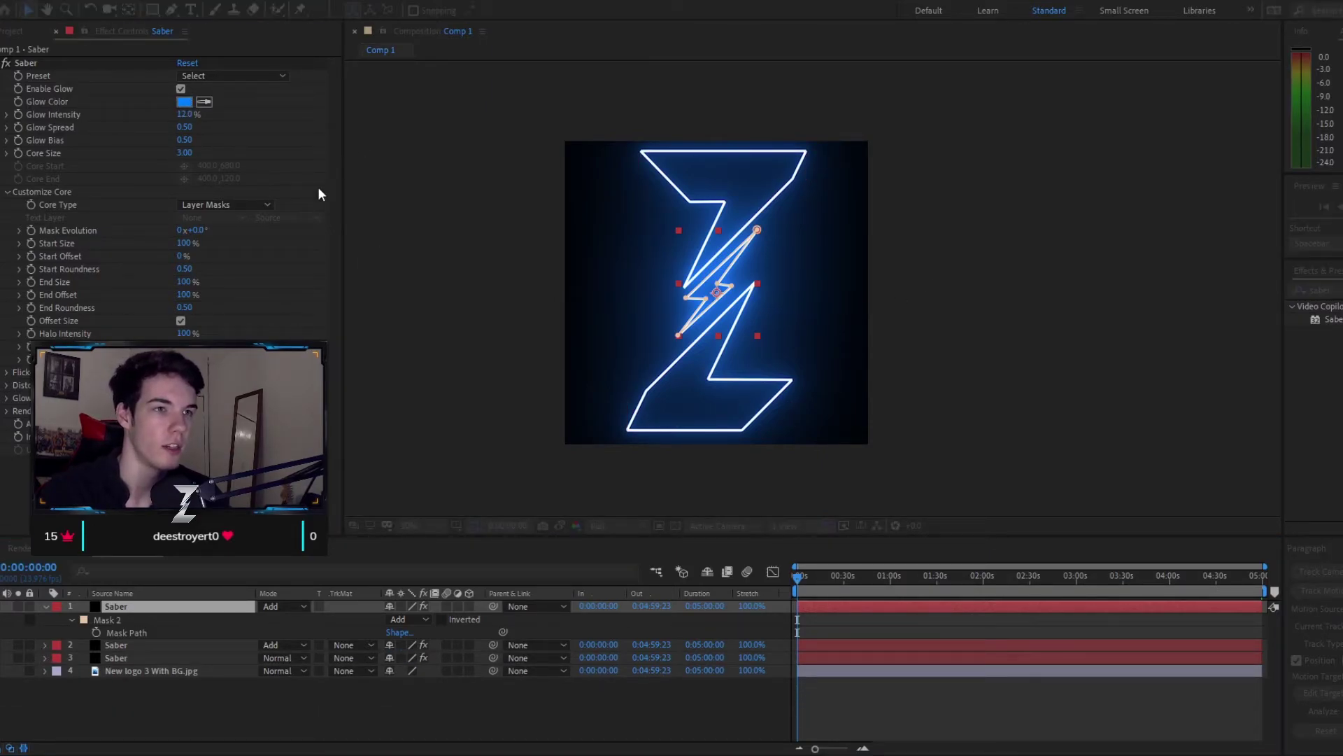
drag(302, 246, 306, 293)
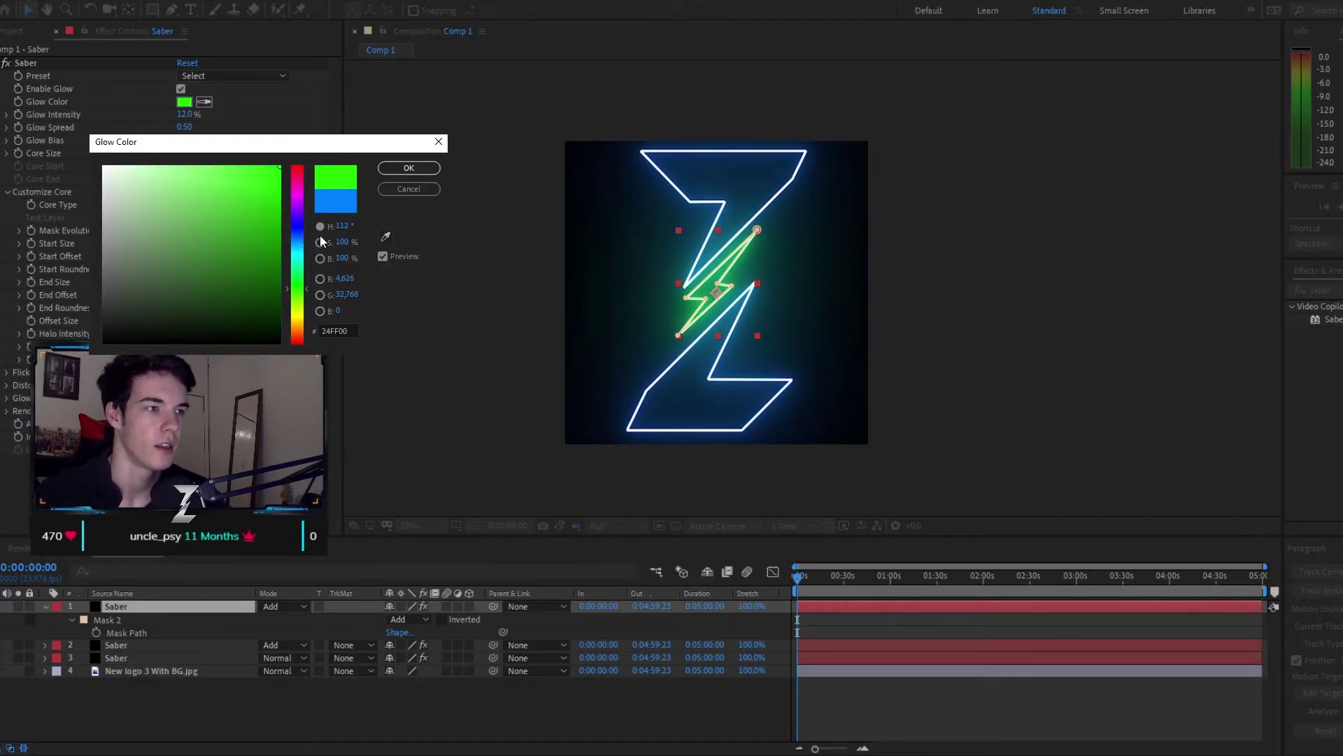
key(Return)
click(932, 264)
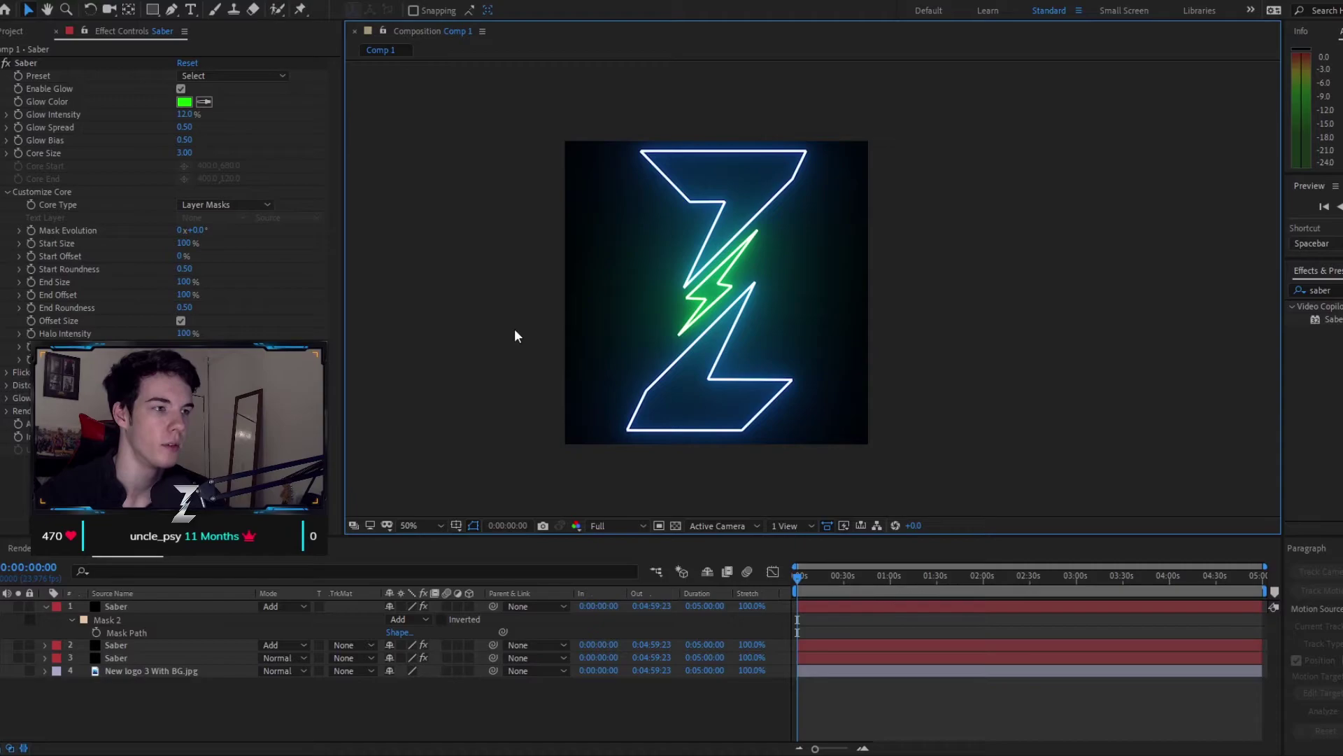
Try glow intensity 18%, glow spread 0.01 and an enlarged core size on the lightning bolt's Saber effect, restoring the original values
drag(184, 114, 158, 139)
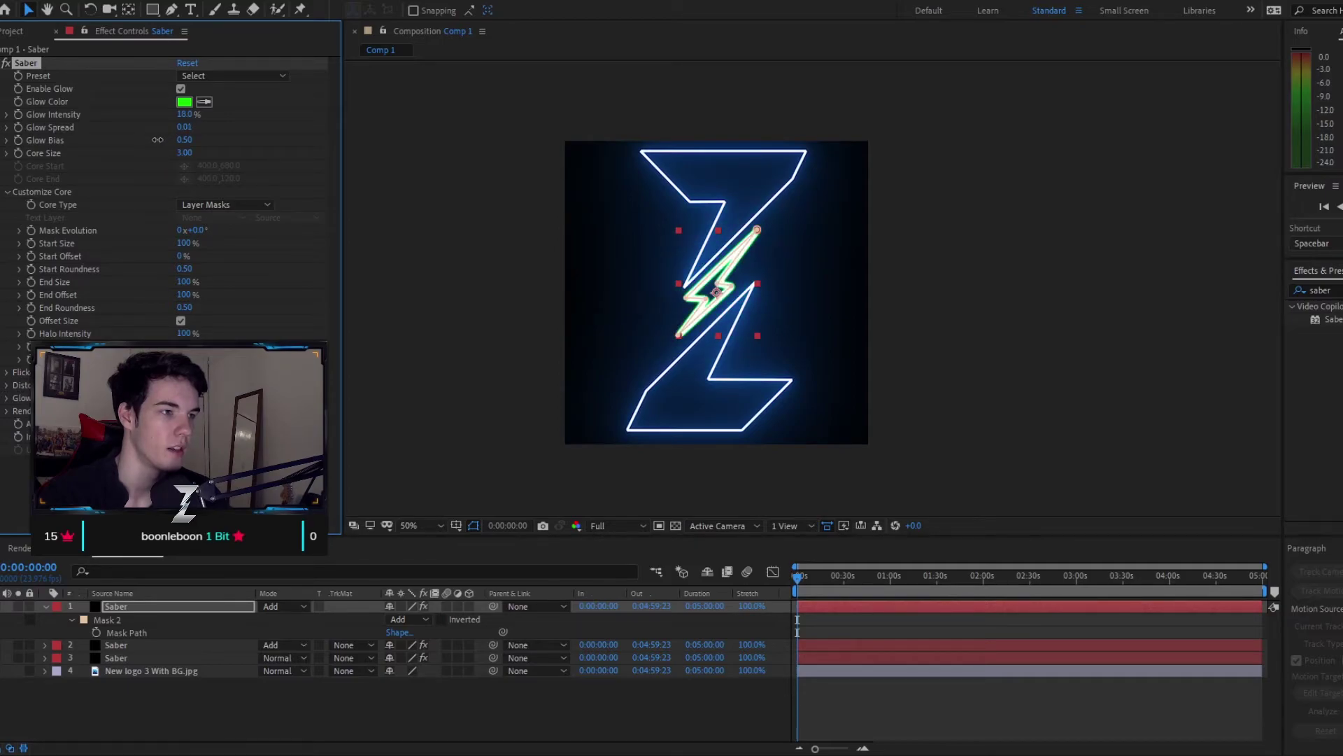
click(840, 297)
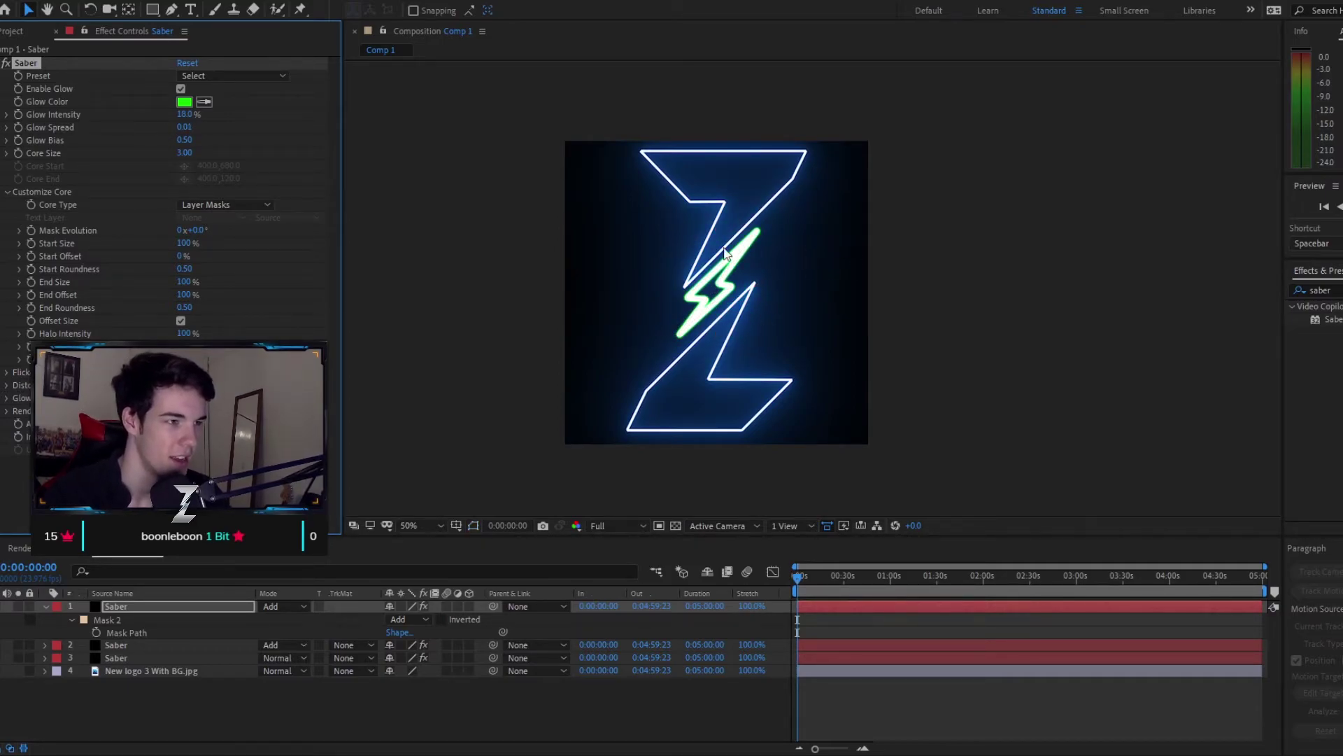
key(ctrl+z)
key(ctrl+z)
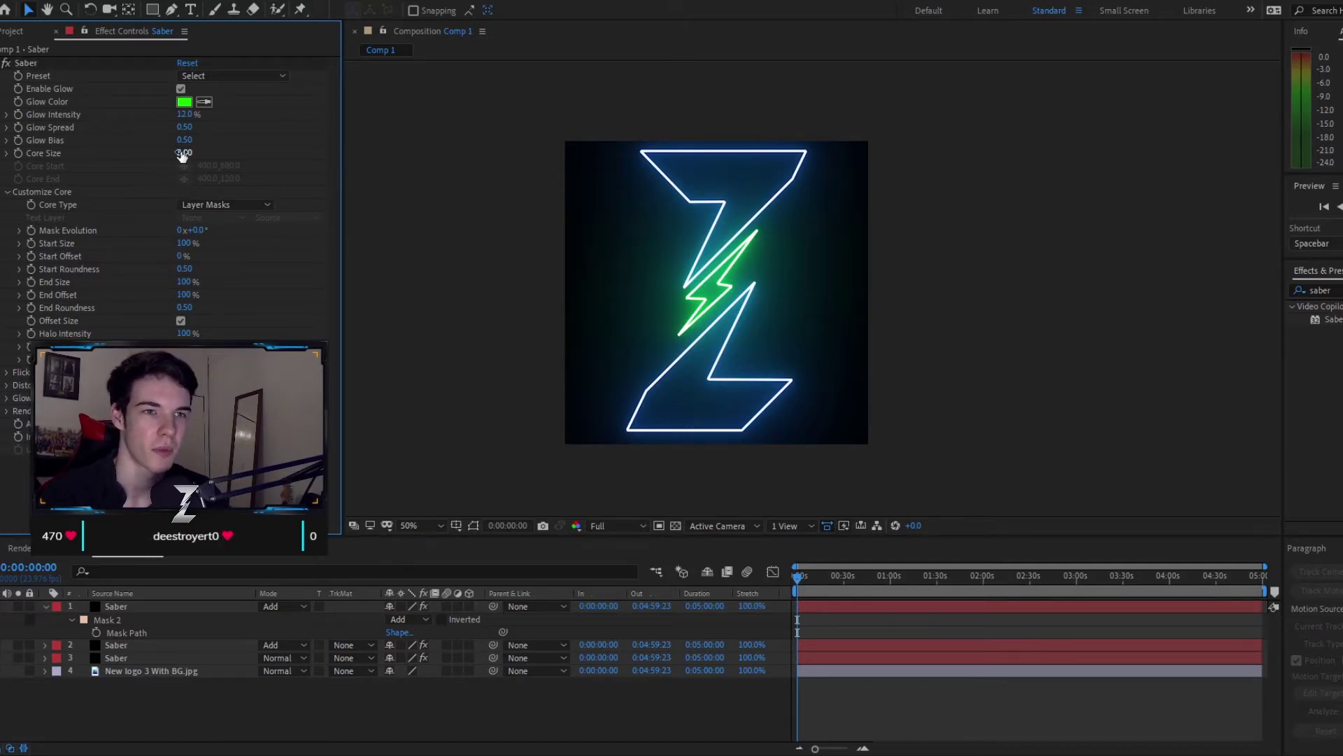
drag(184, 153, 302, 181)
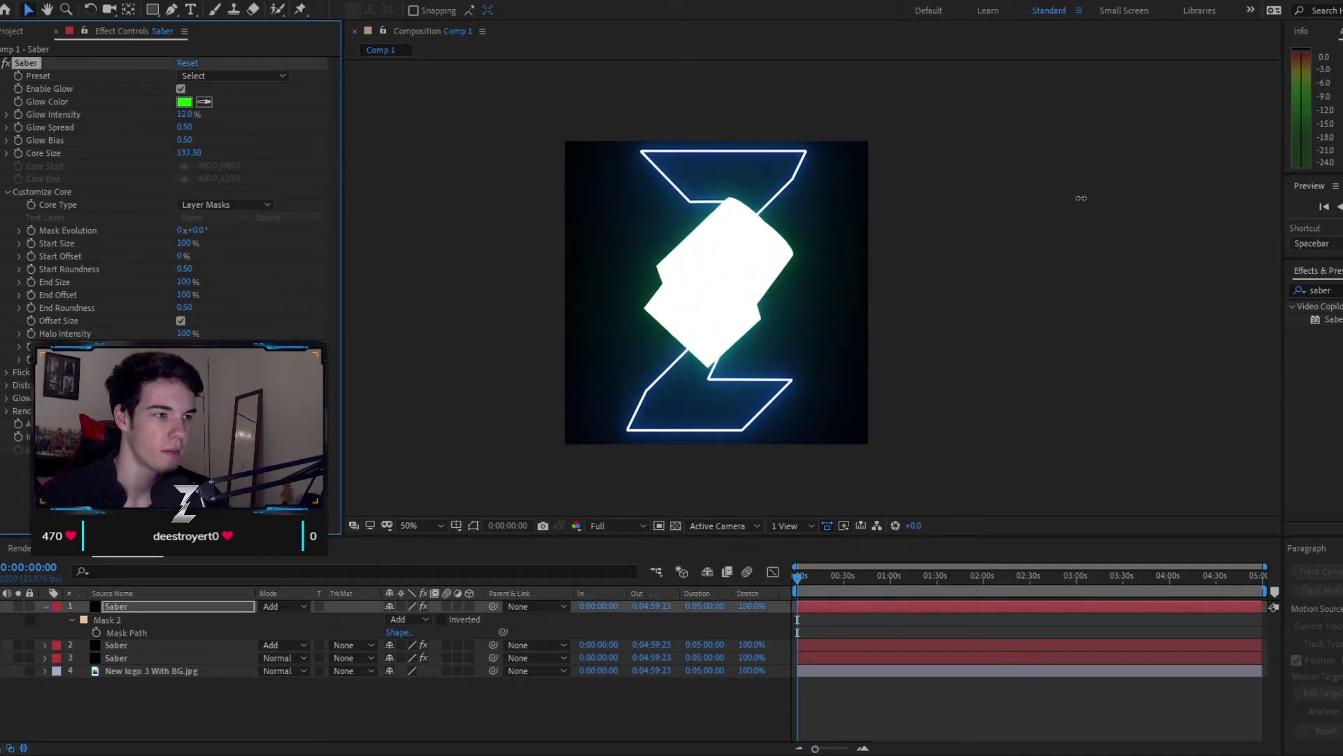
drag(1081, 198, 23, 229)
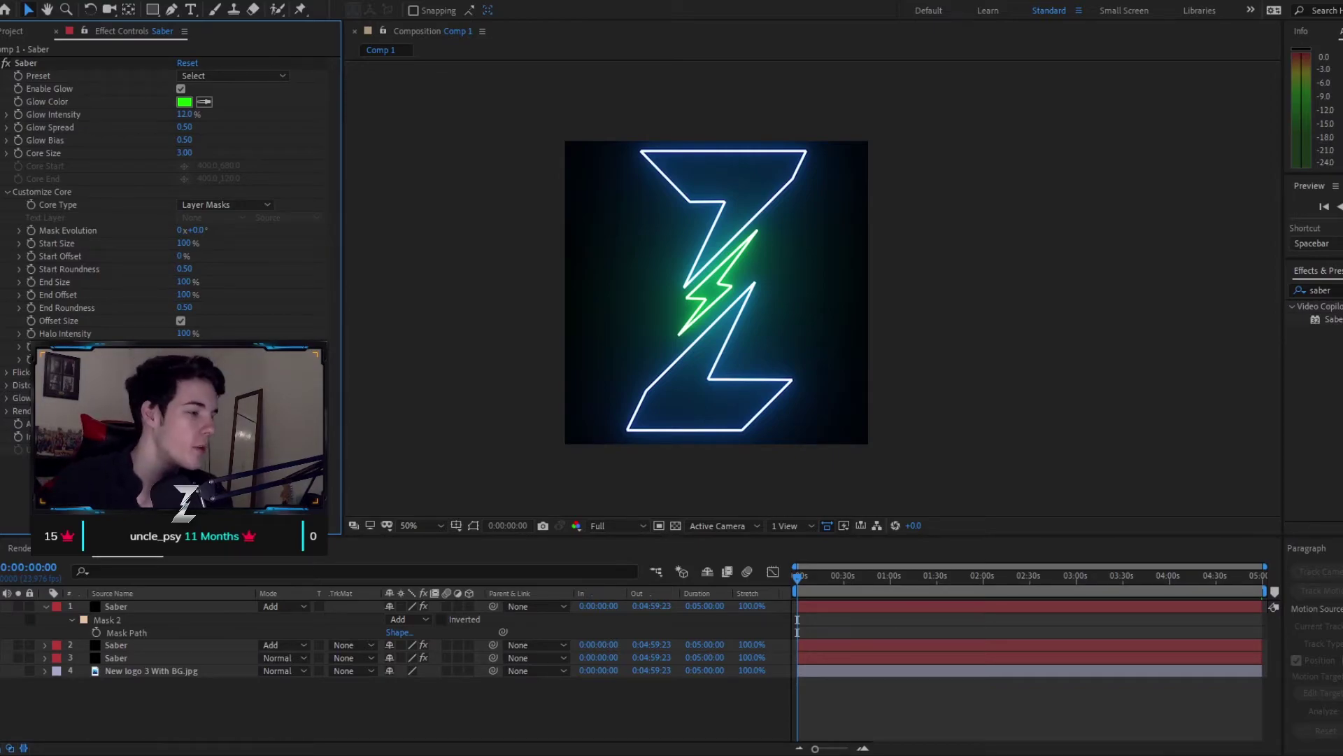
Apply the Arc Reactor preset to the Saber effect on the top layer with the lightning bolt
click(121, 607)
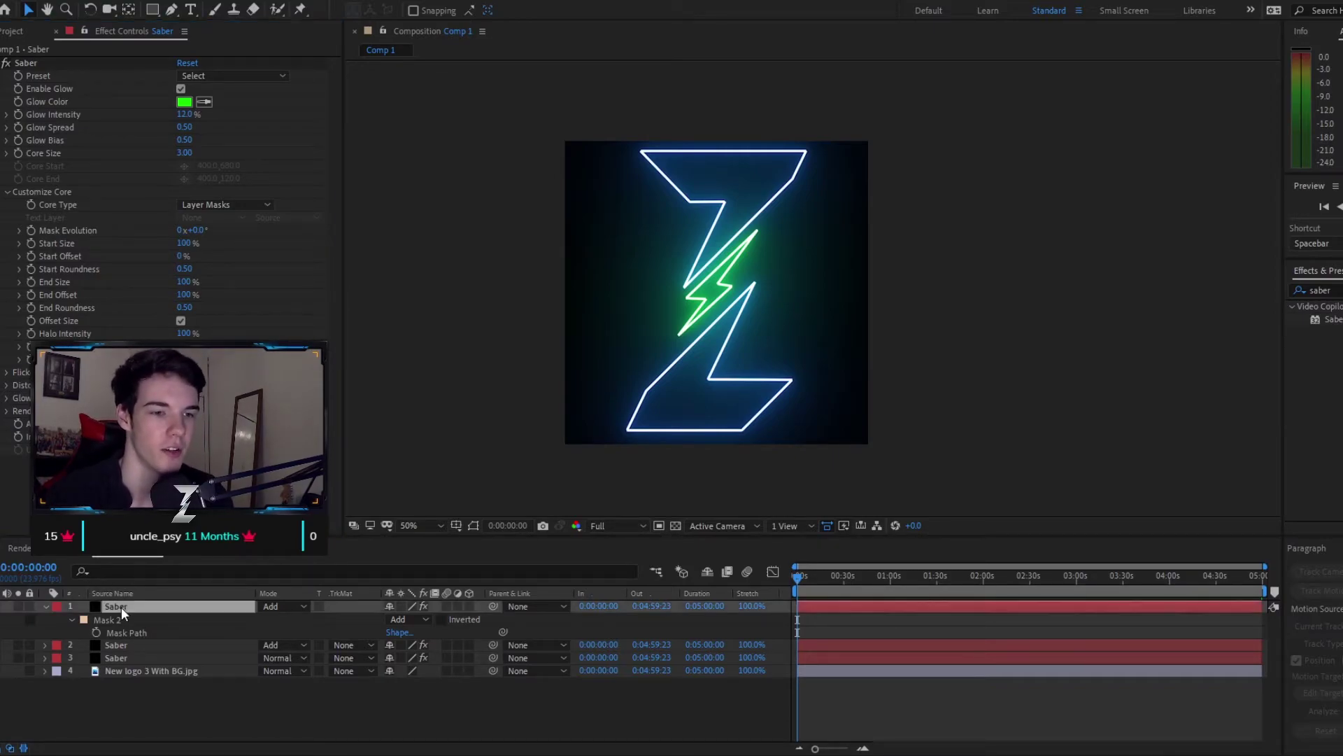
click(222, 76)
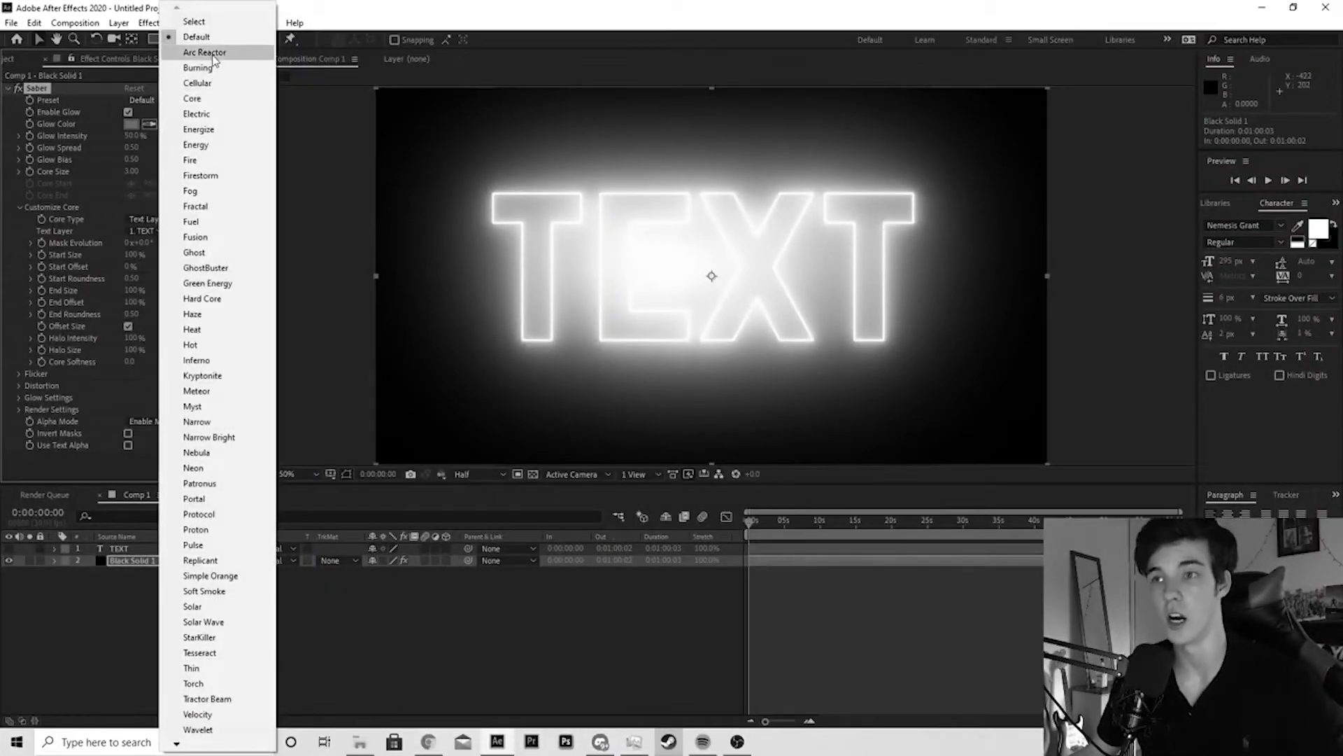
click(199, 52)
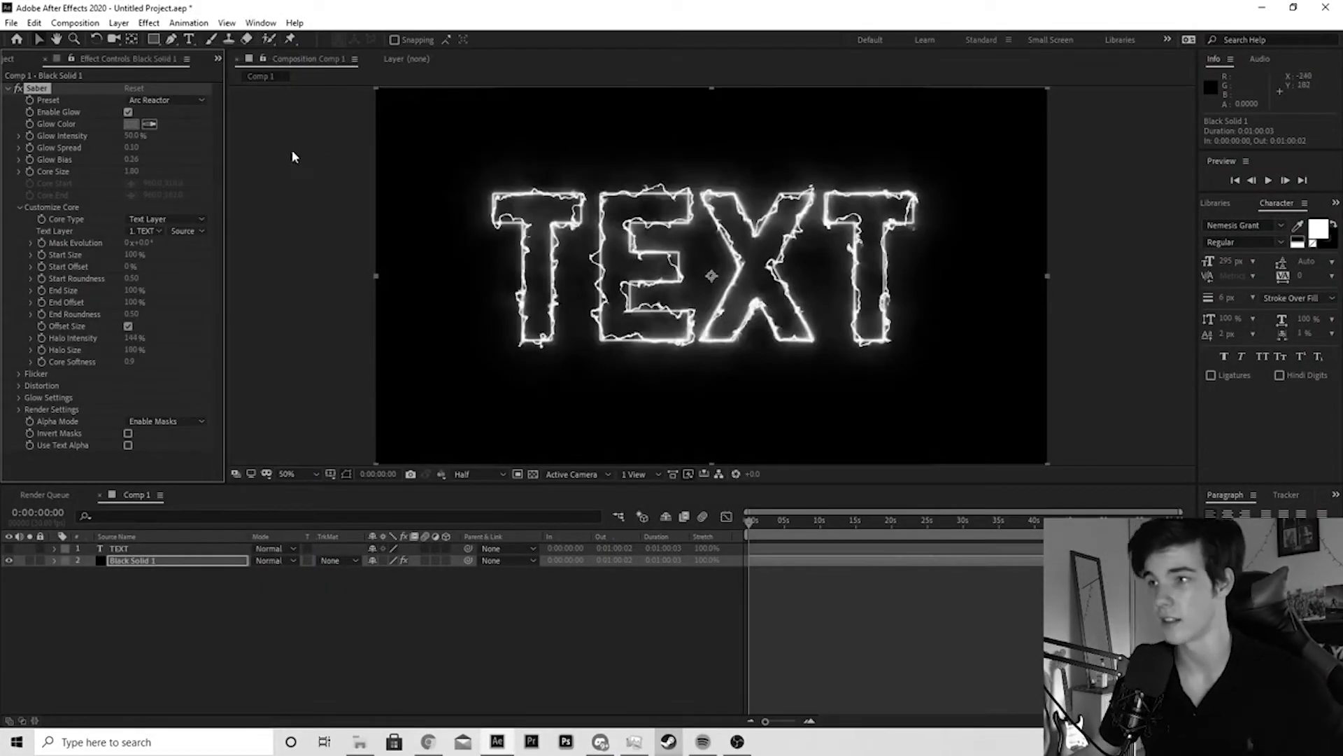
click(175, 101)
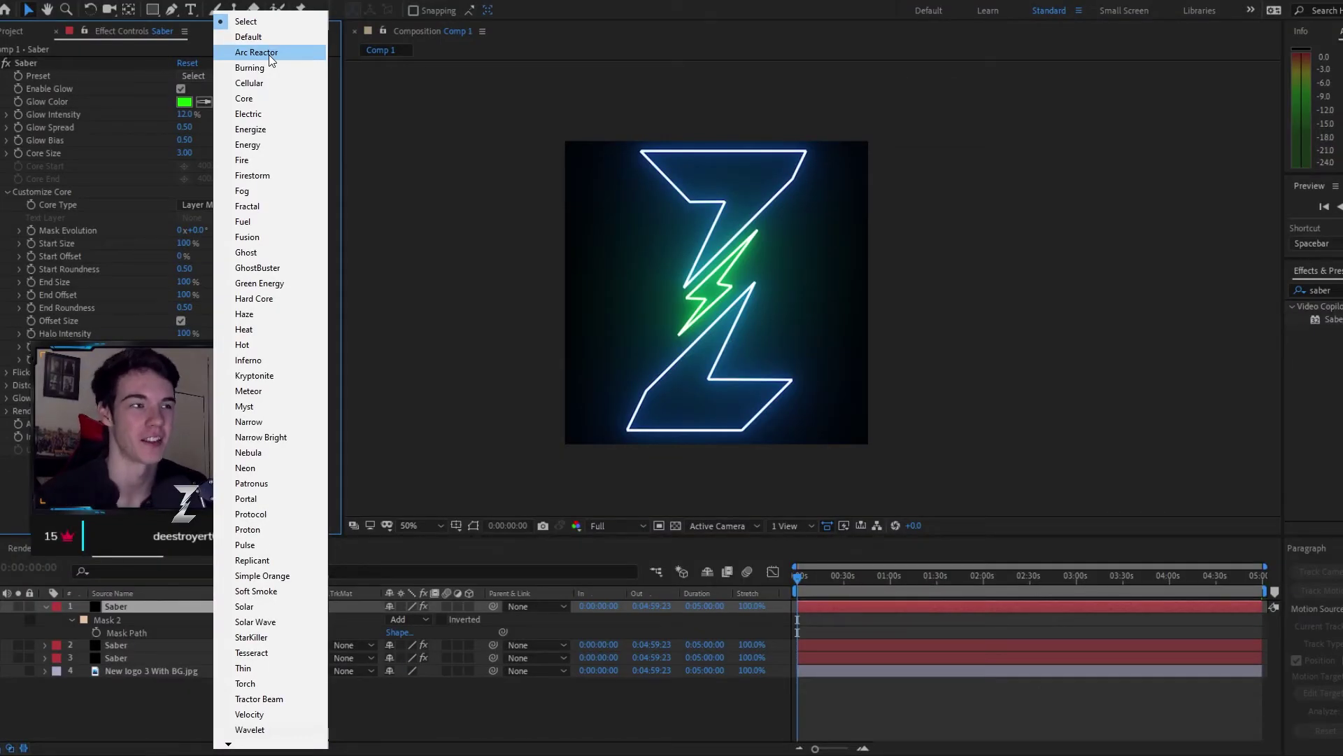
click(268, 54)
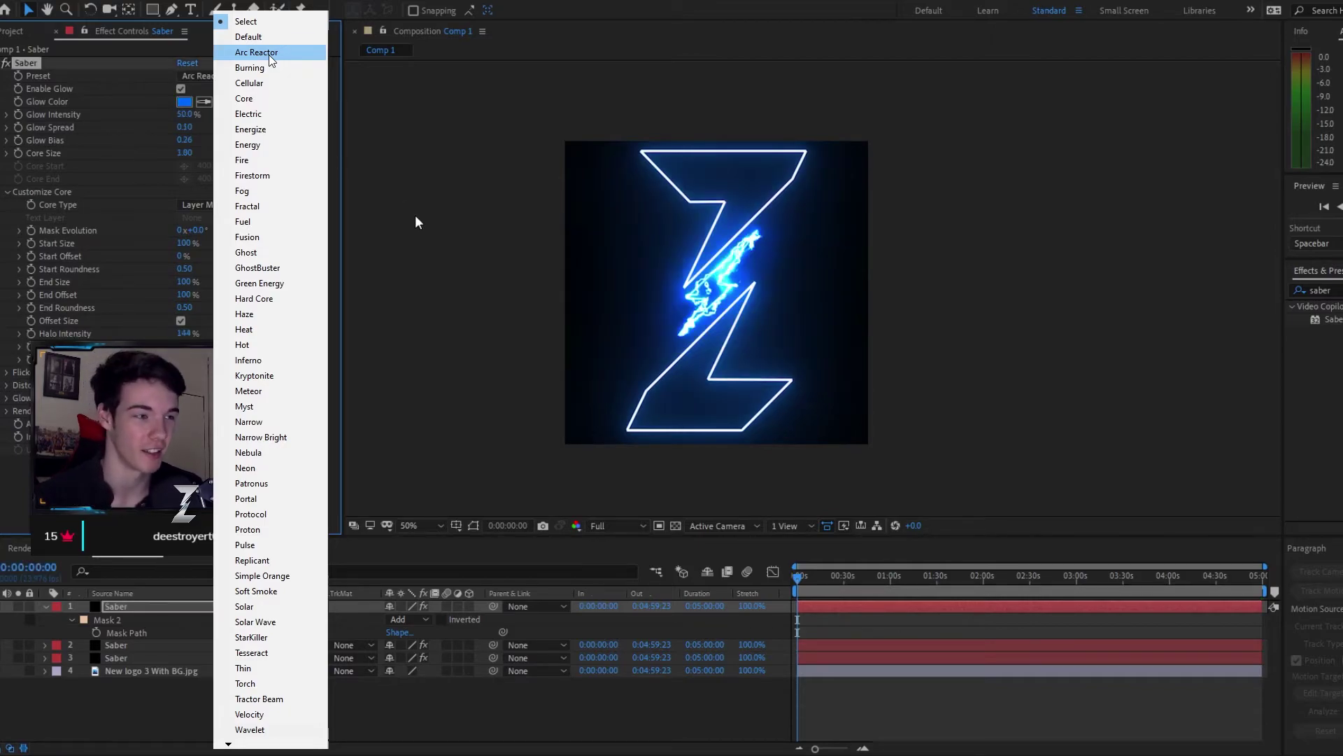
Apply the Arc Reactor preset to the Saber effects on the third and second layers
click(125, 657)
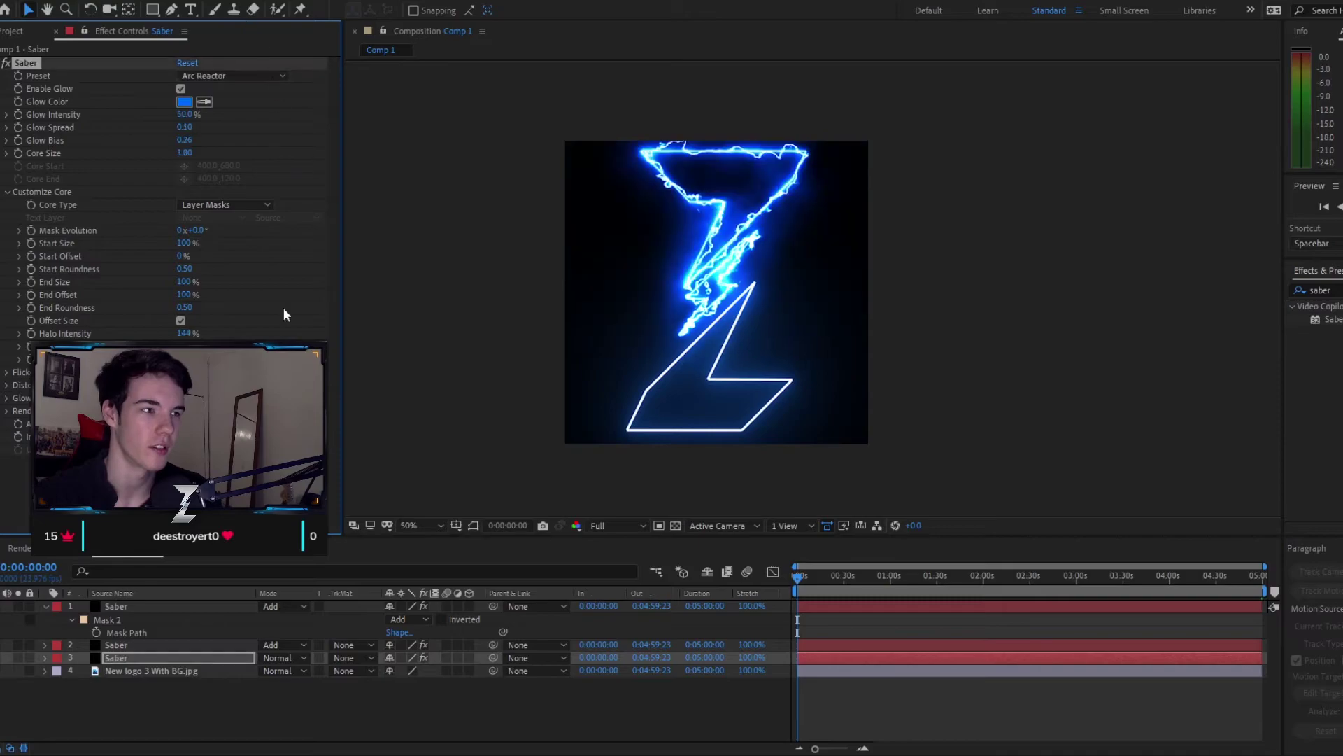
click(184, 644)
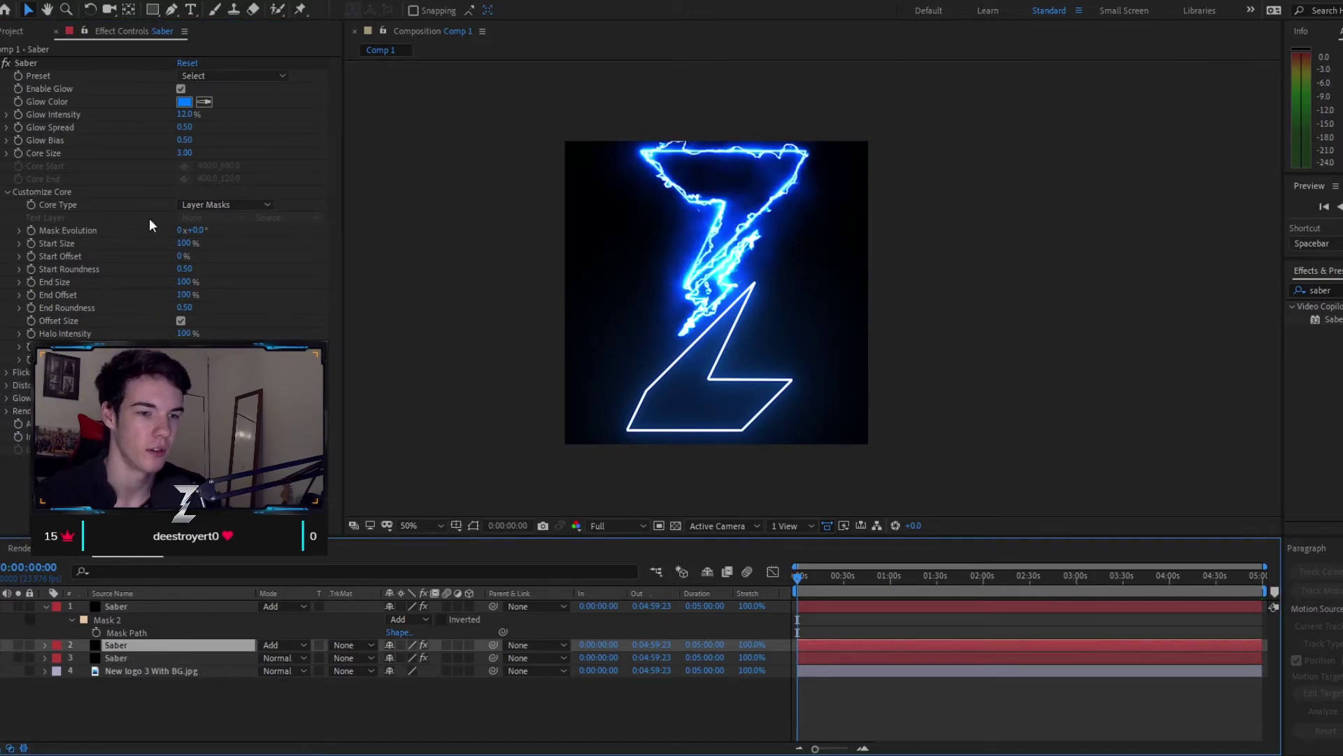
click(266, 75)
click(250, 26)
Set the second Saber layer's glow color to red (FF0000) and make the third and top layers' glow red too
click(184, 101)
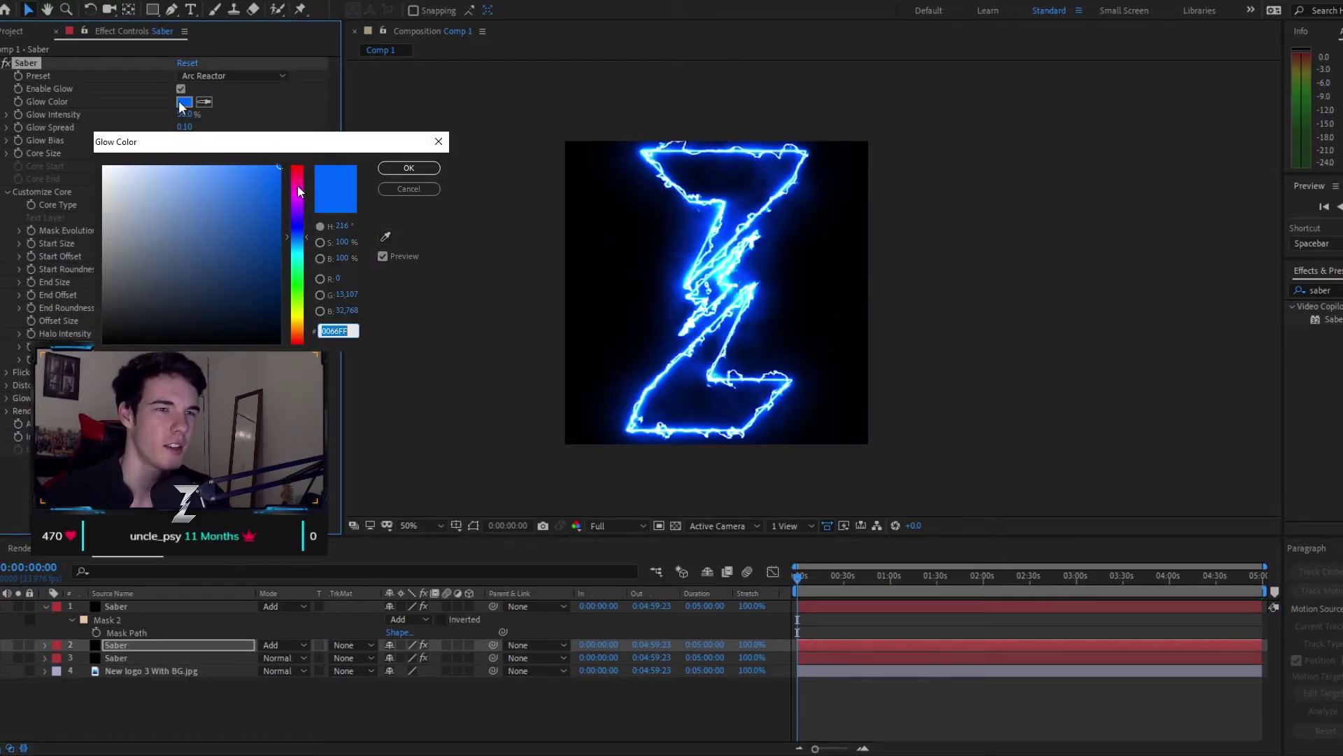
drag(301, 218, 302, 153)
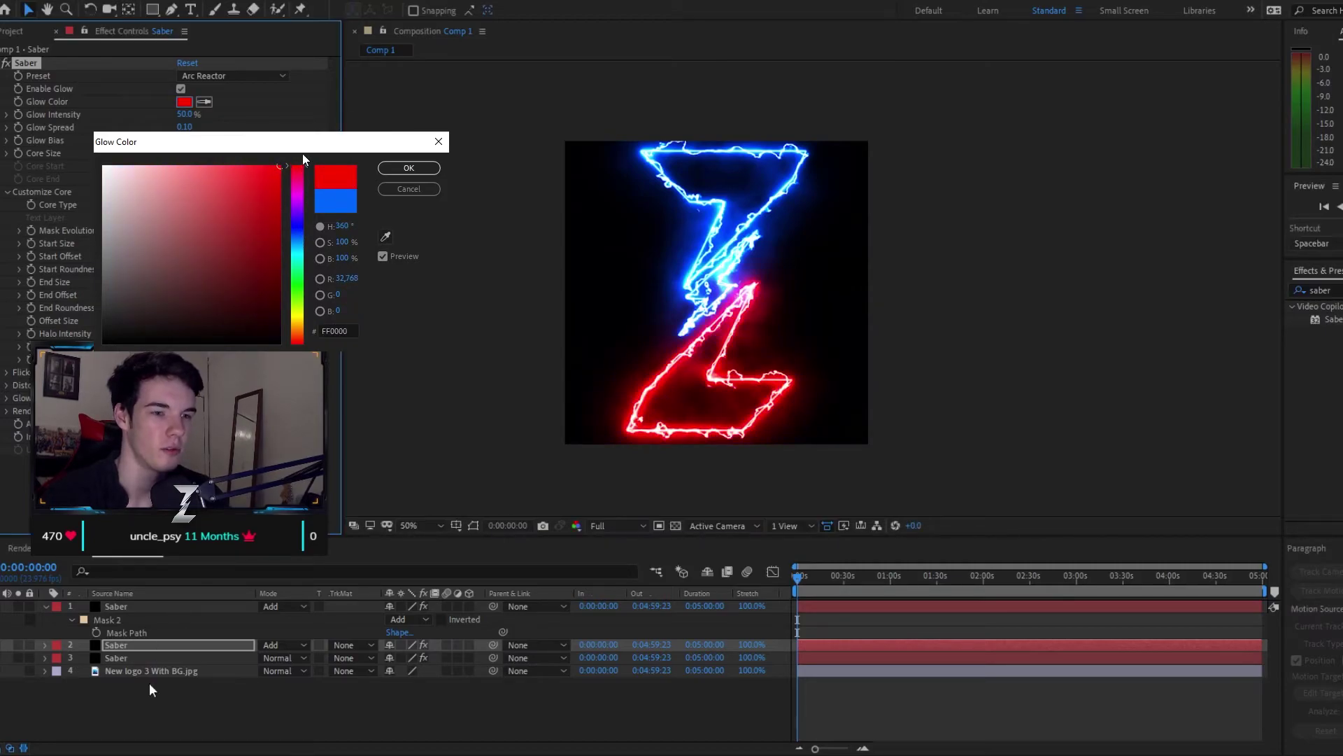
click(138, 658)
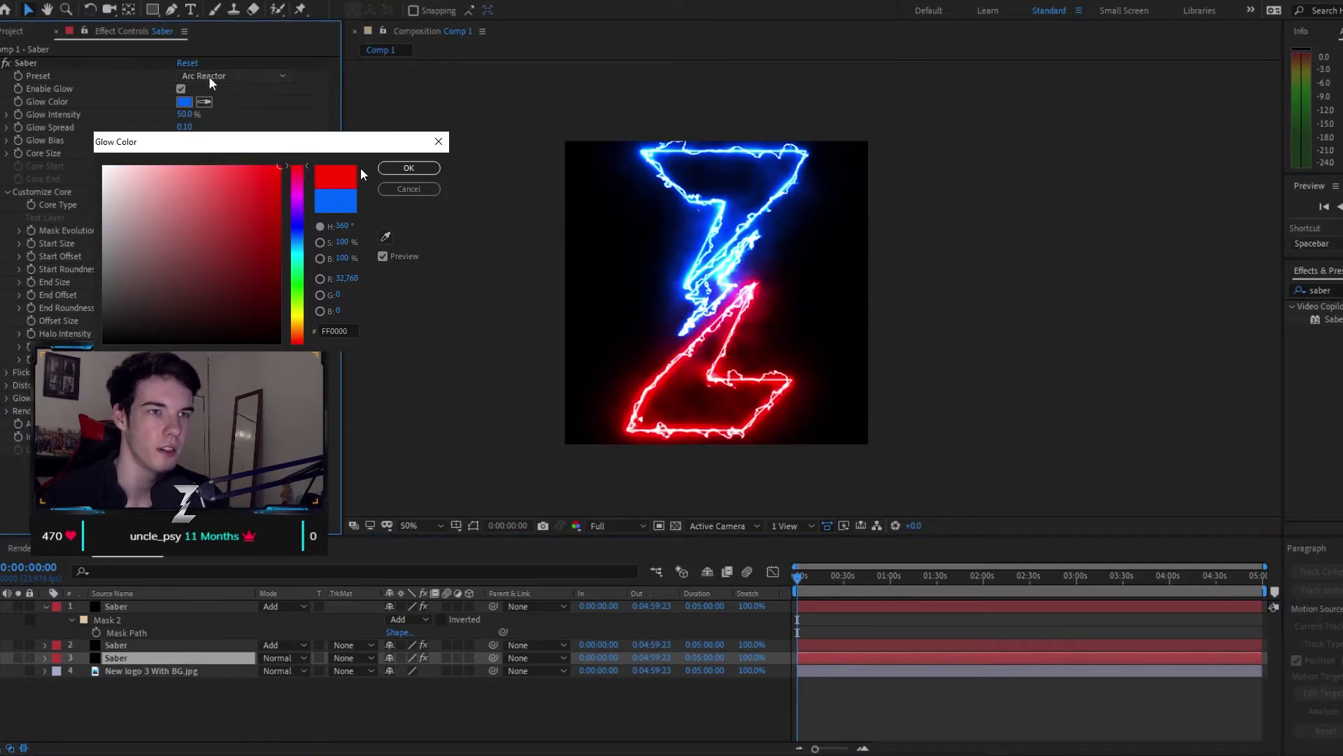
click(404, 167)
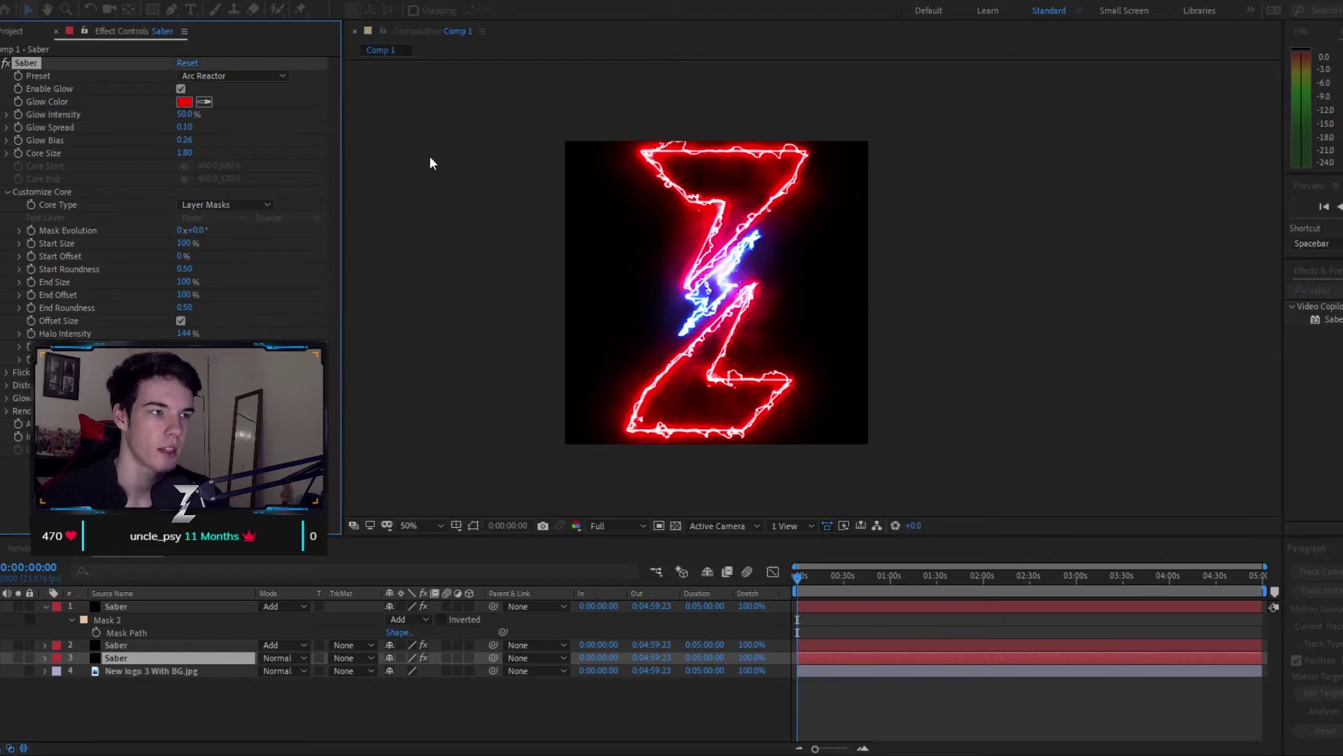
click(141, 607)
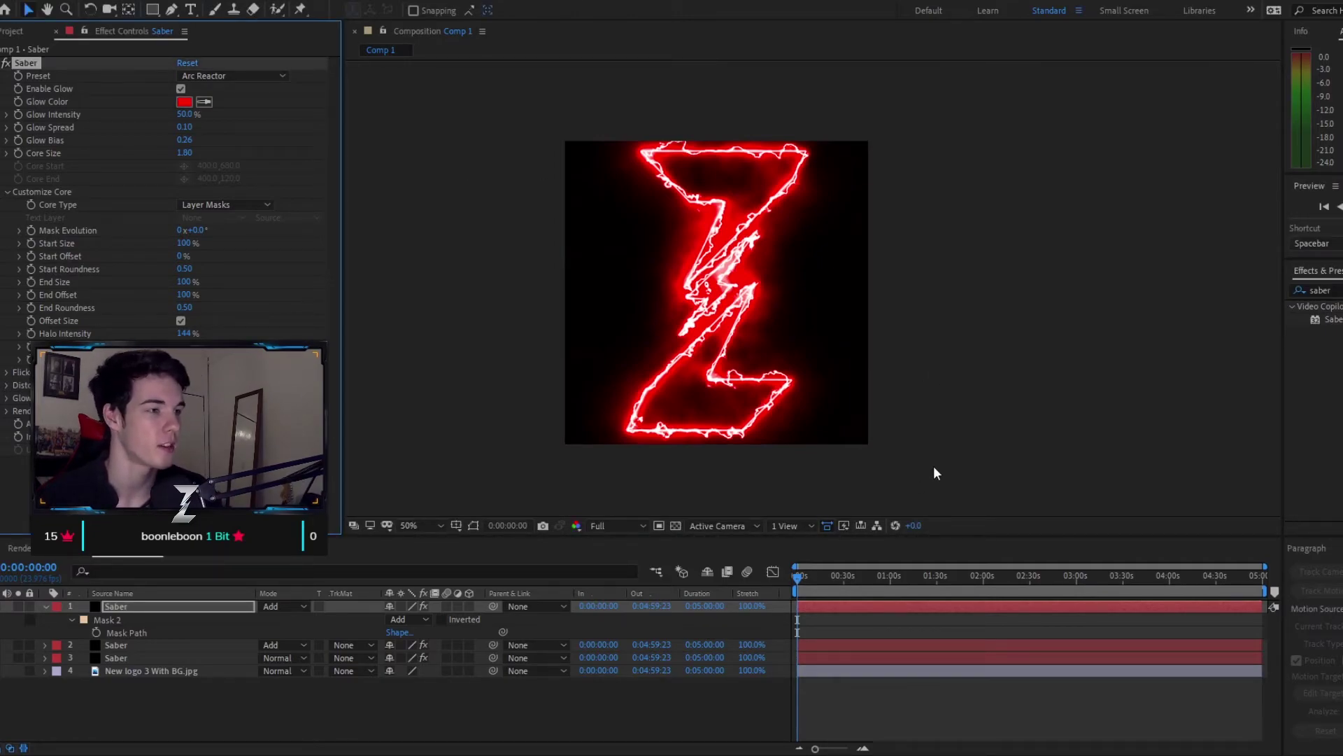
Play back the opening seconds of the composition to examine the red electric logo animation
key(space)
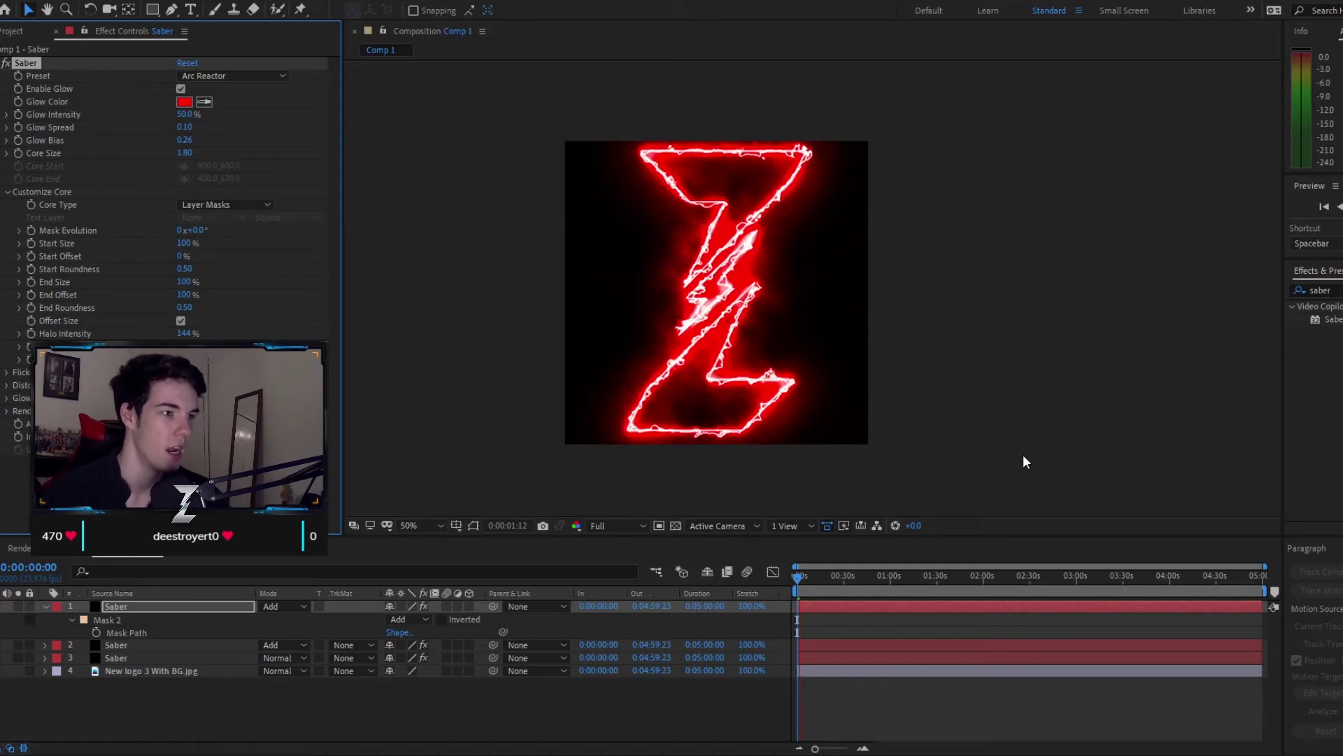
drag(808, 572, 742, 568)
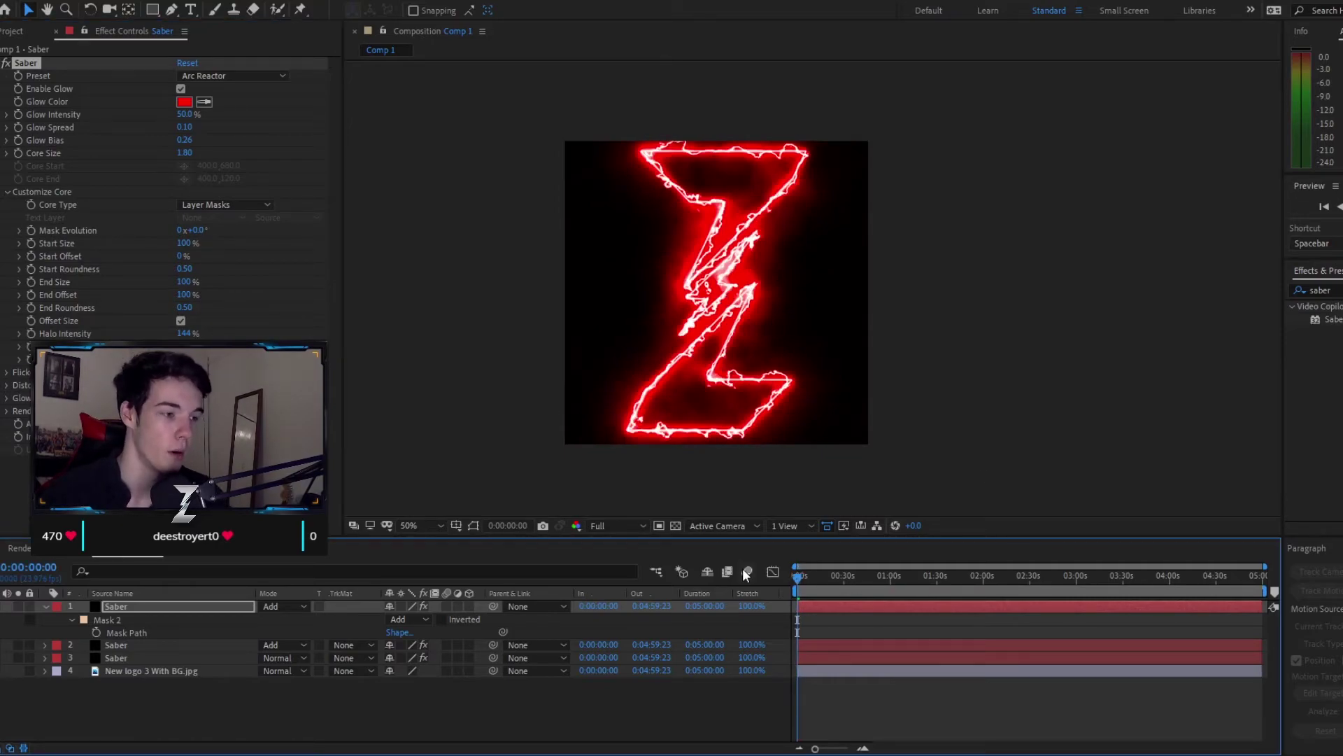
key(space)
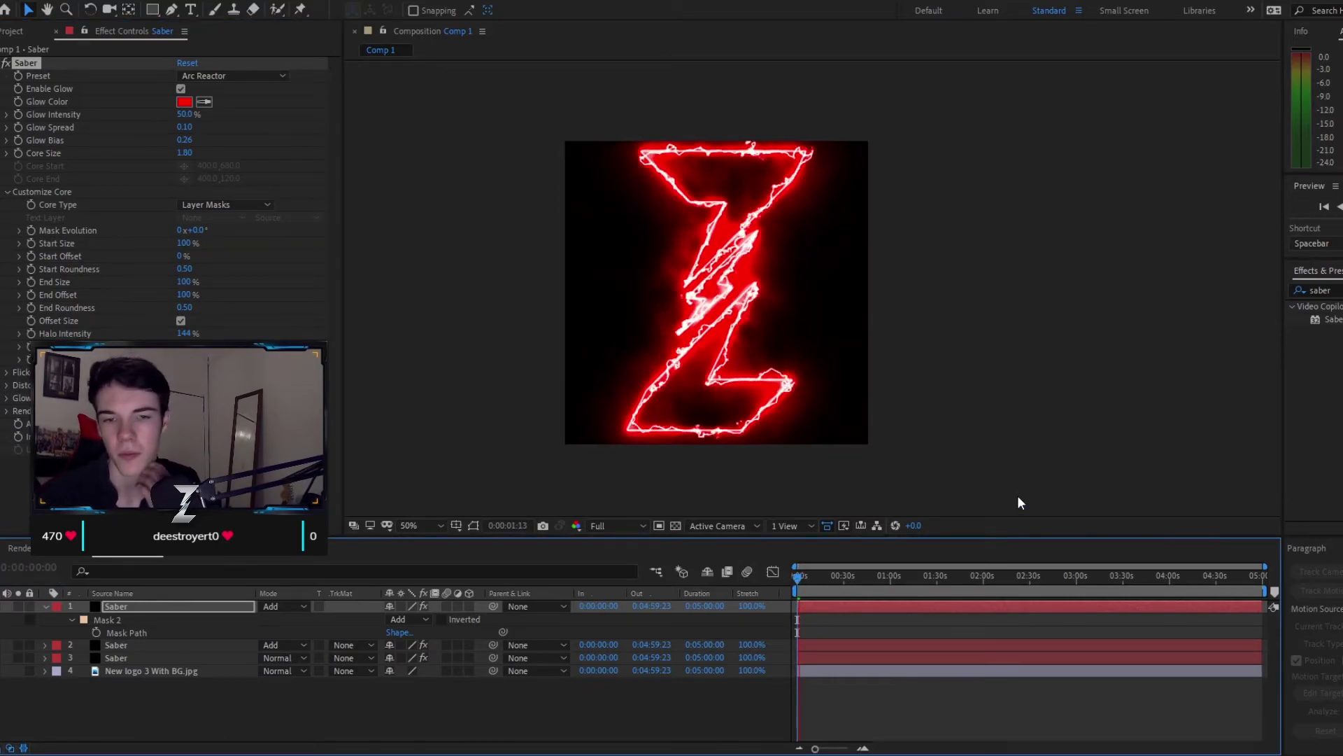
key(space)
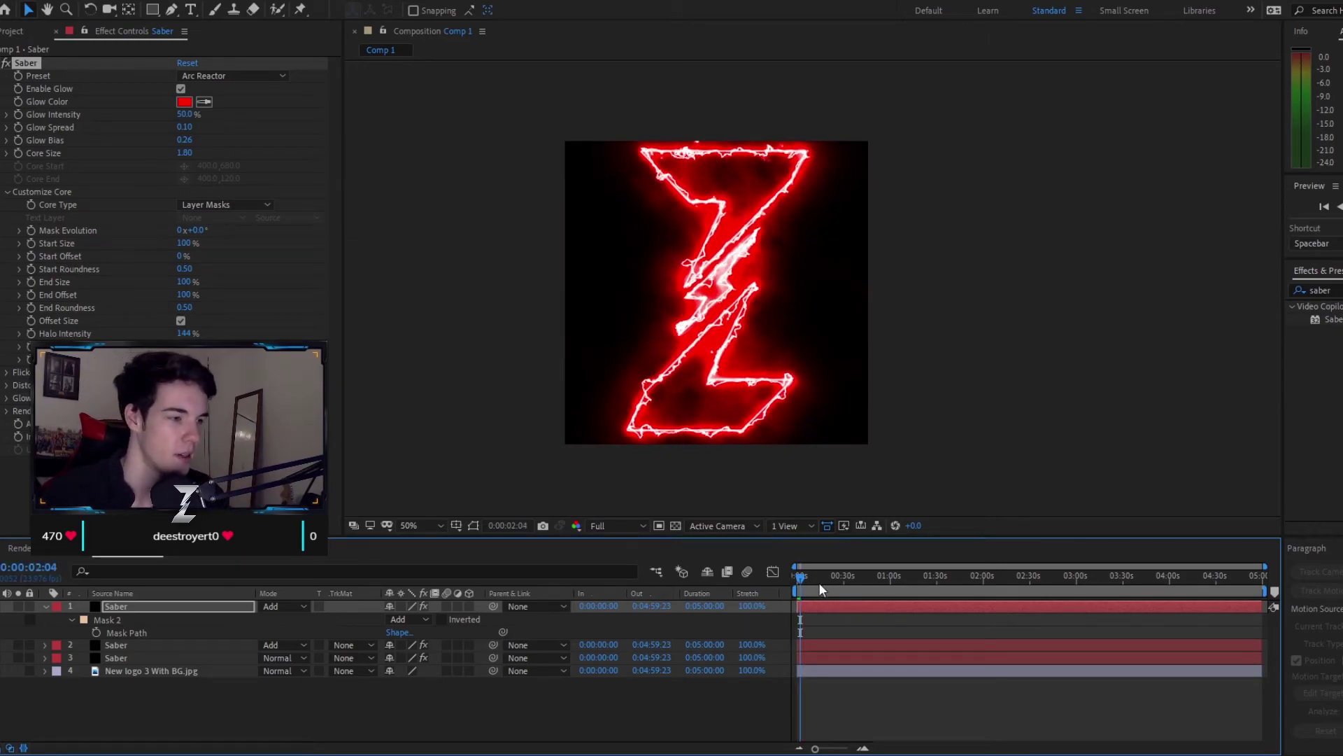
key(space)
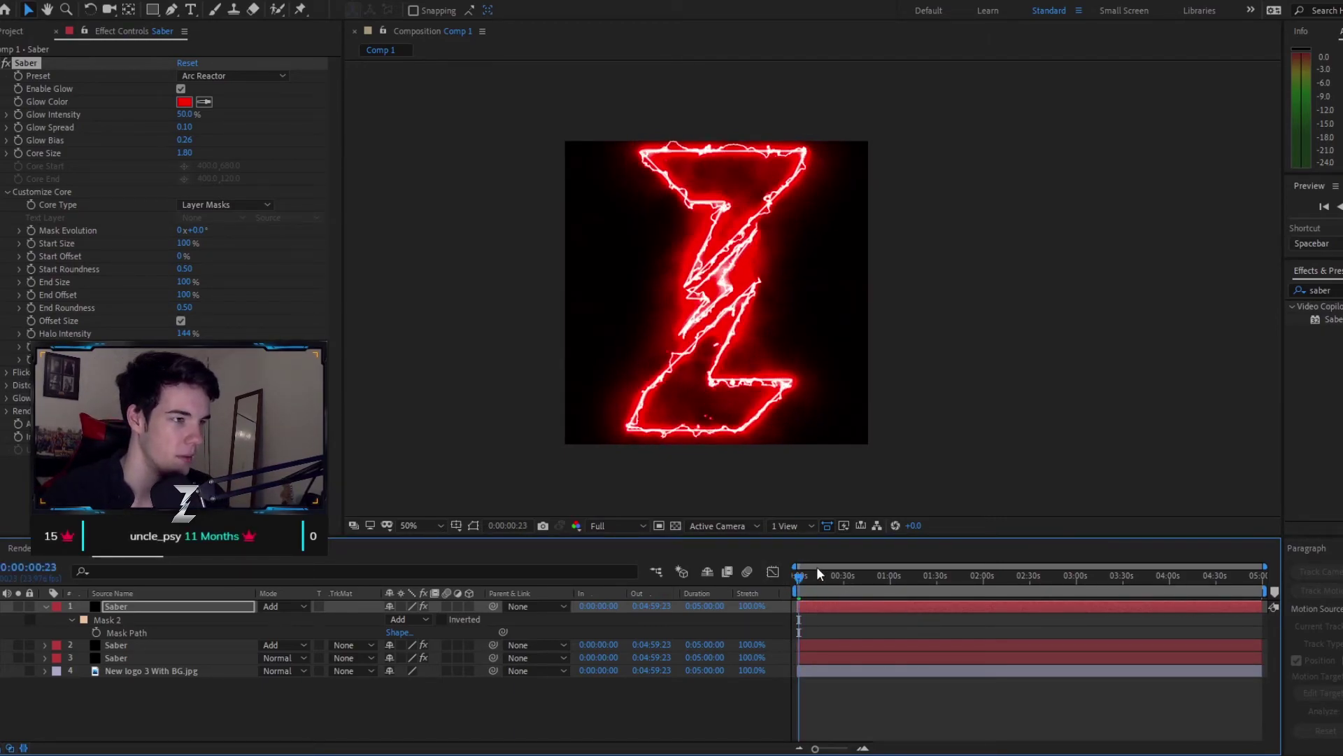
key(space)
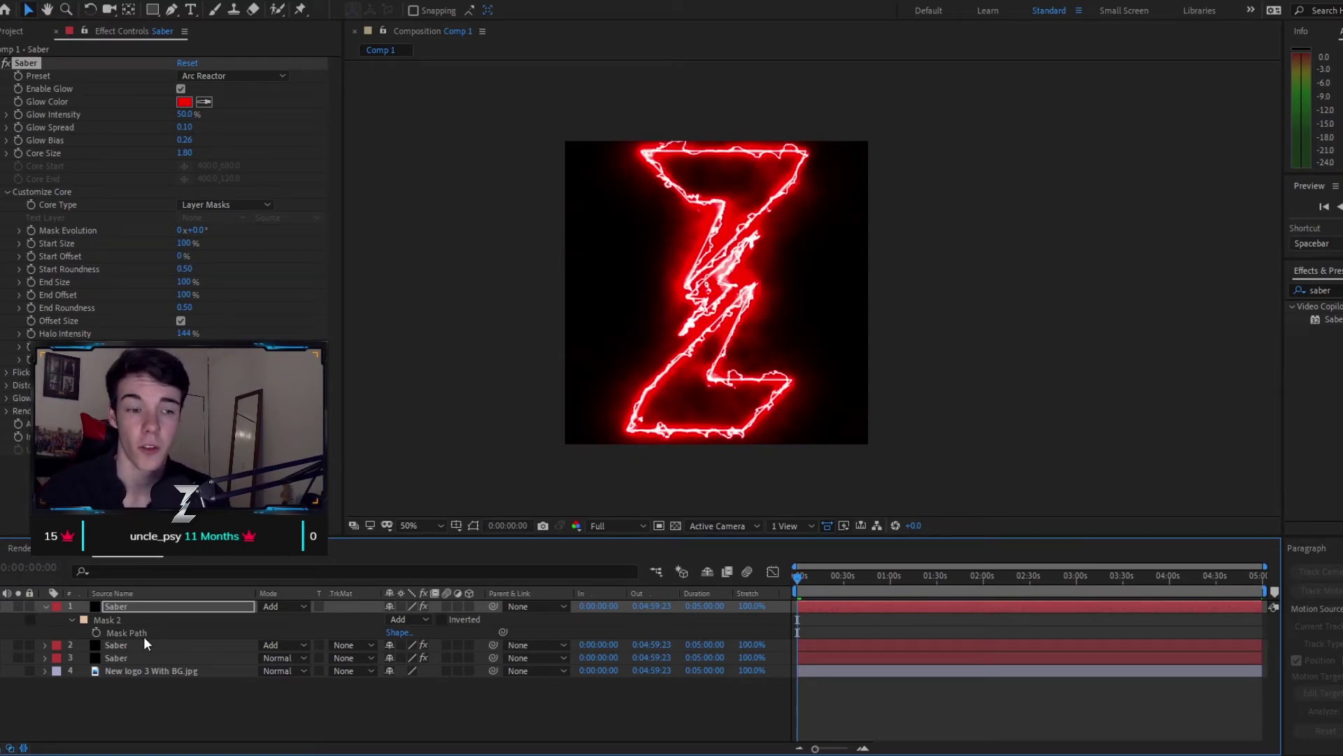
Animate the top Saber layer's Start Offset from 100% at the composition start to 0% at 0:00:00:20
click(149, 607)
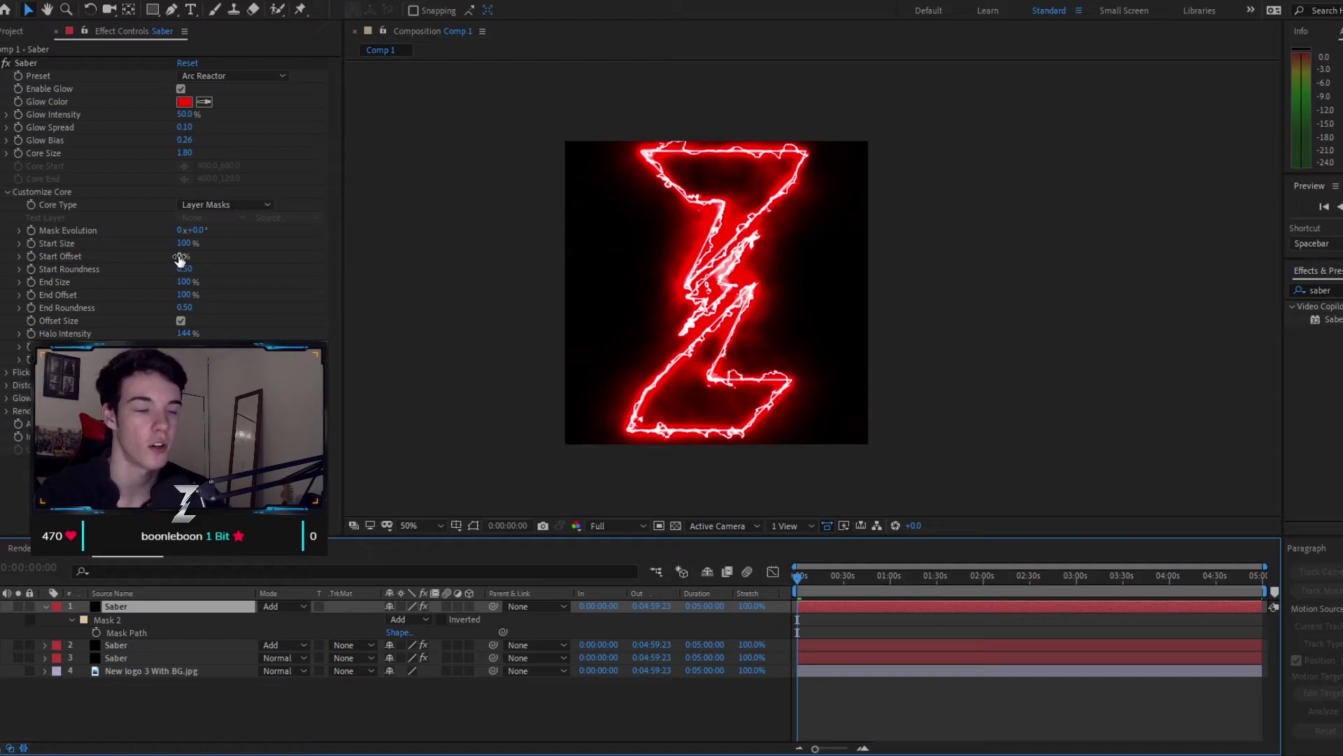
drag(180, 257, 313, 287)
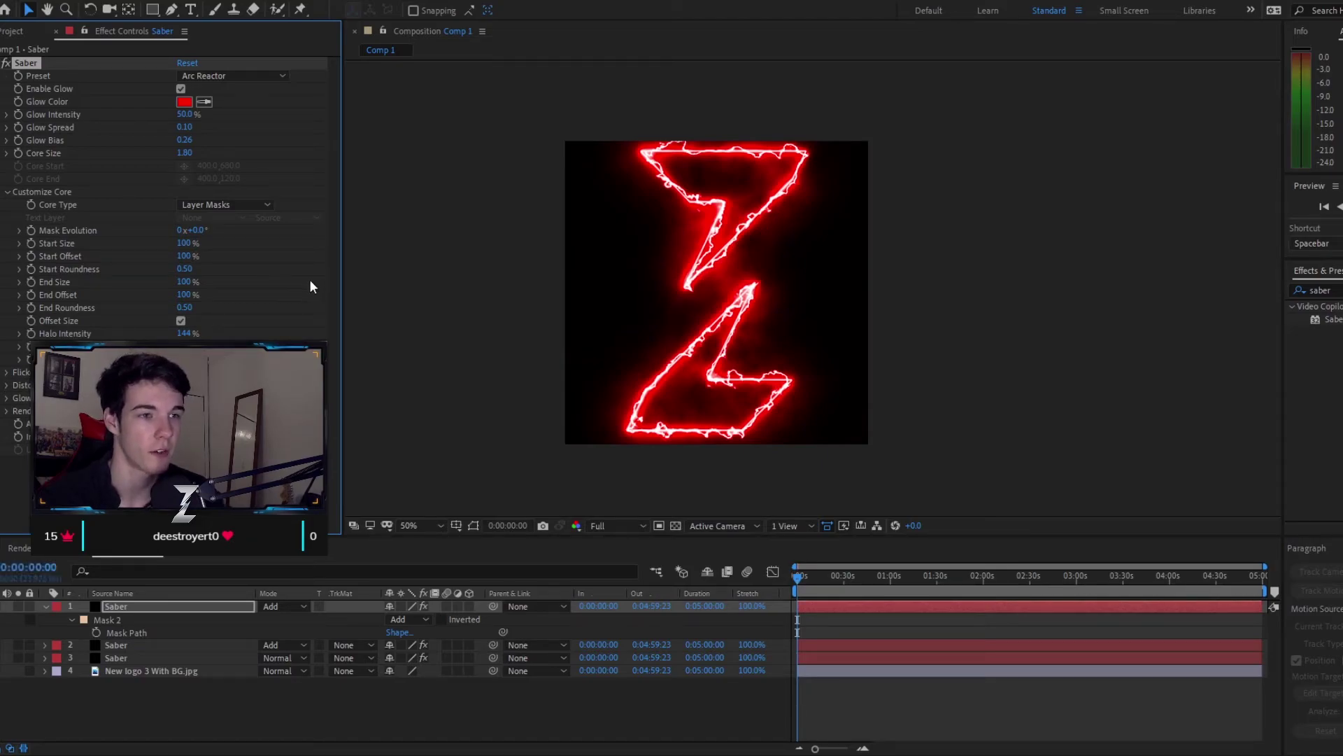
click(30, 256)
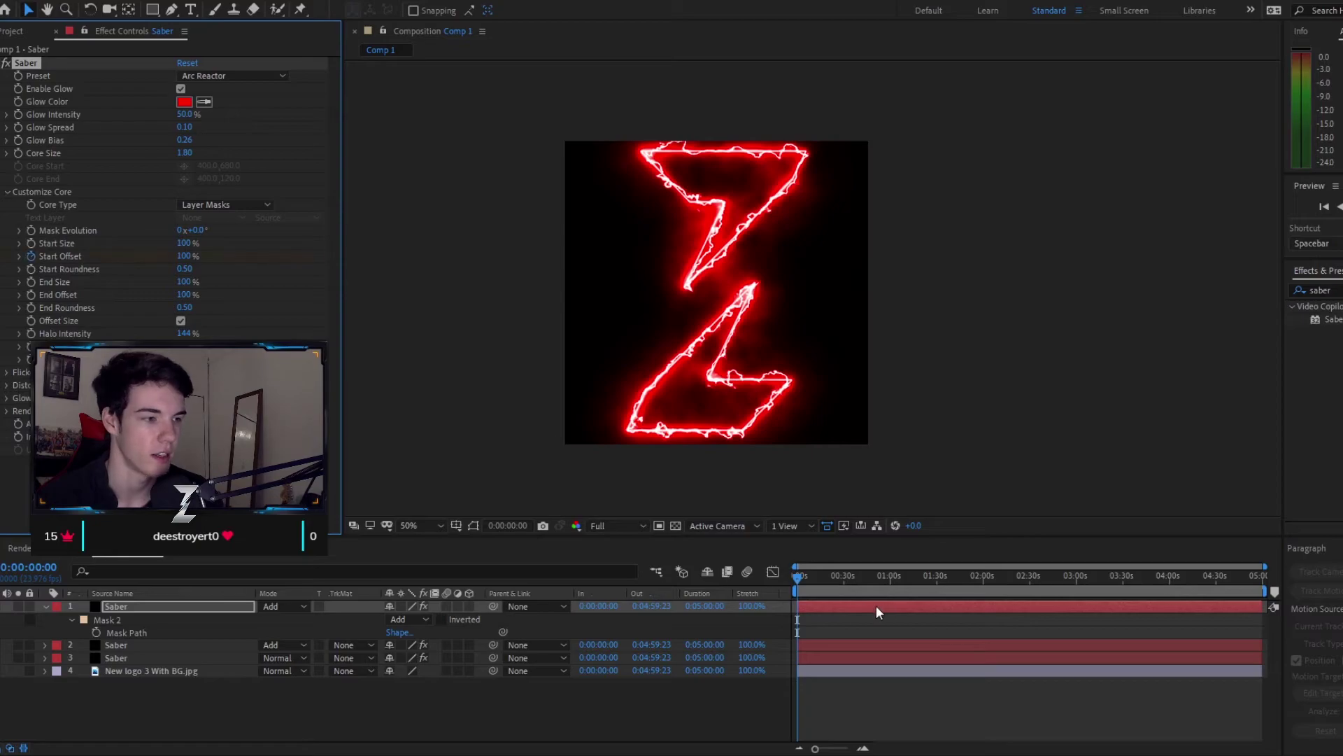
scroll(795, 577, up, 5)
drag(797, 577, 831, 578)
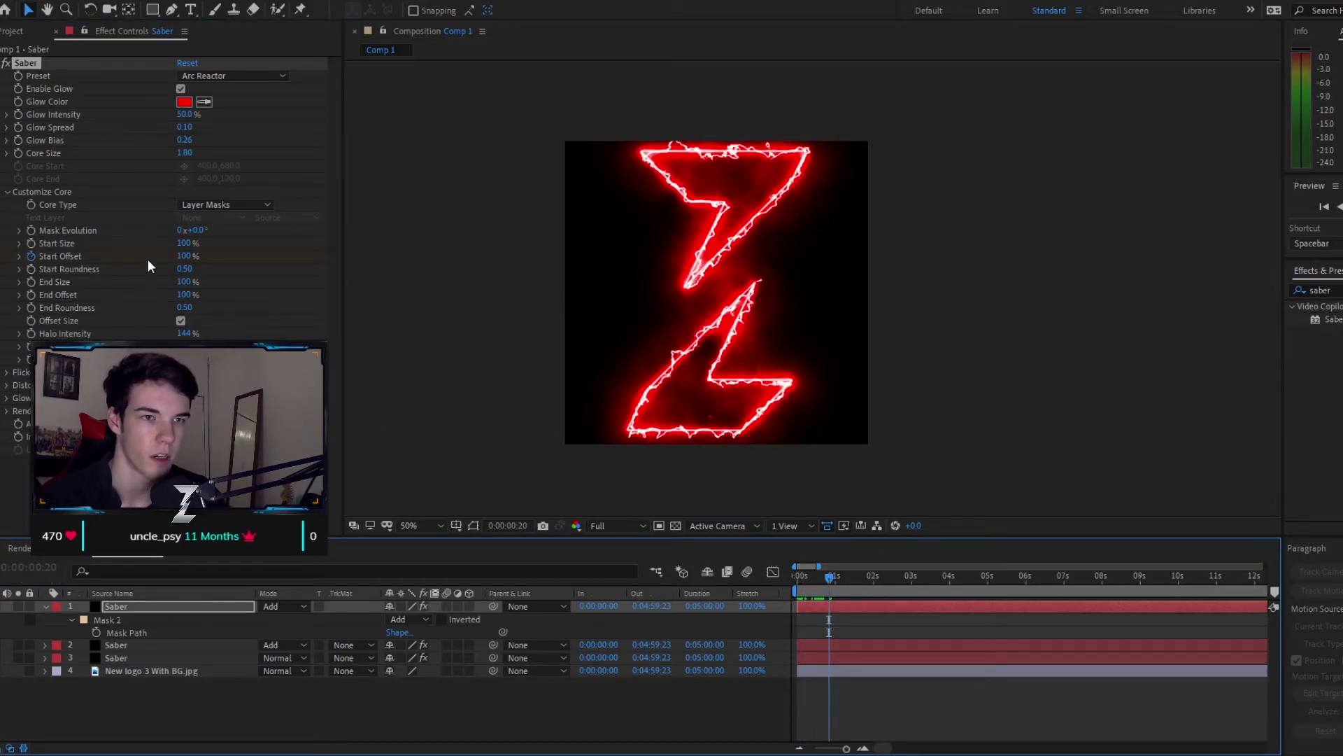
drag(183, 260, 126, 260)
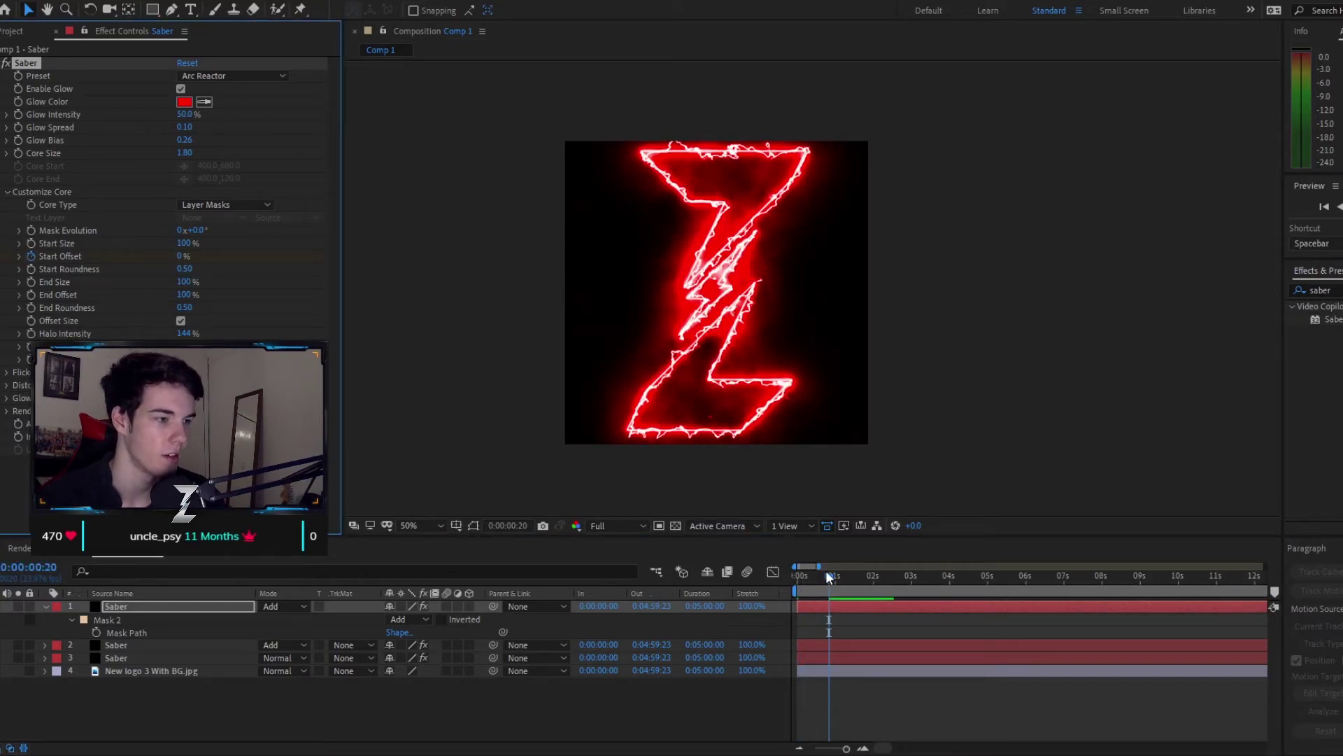
Play back the composition from the start to examine the lightning bolt's reveal animation
key(space)
drag(810, 576, 767, 577)
key(space)
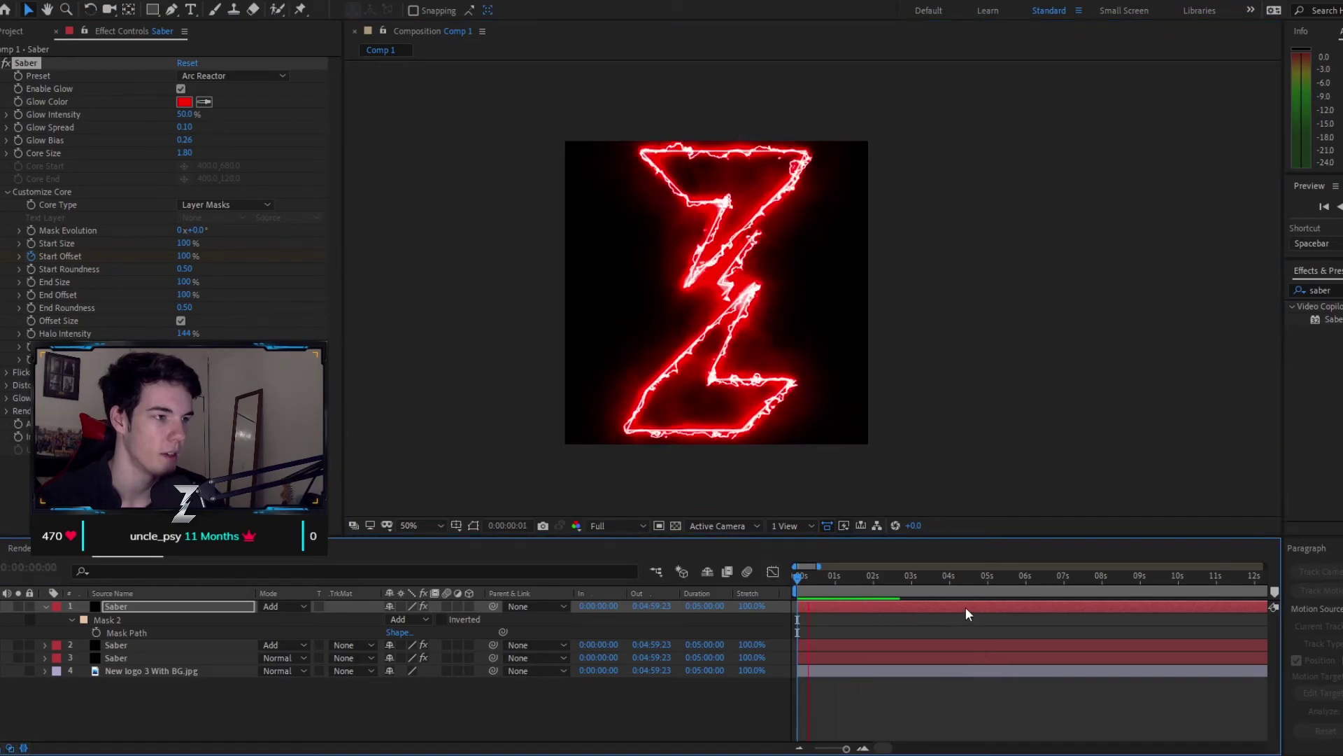
click(837, 578)
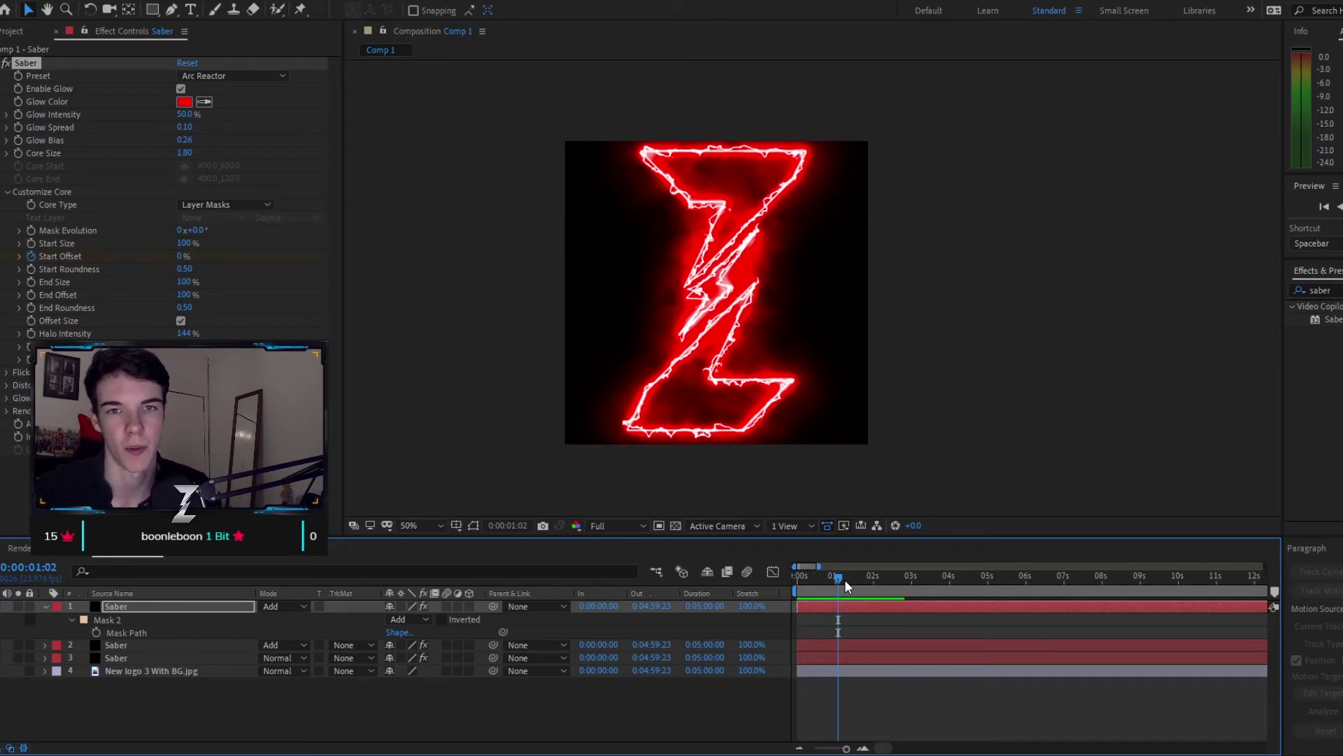
Shorten the composition's work area to only its first frame, with the timeline magnified to frame level
drag(842, 579, 1265, 566)
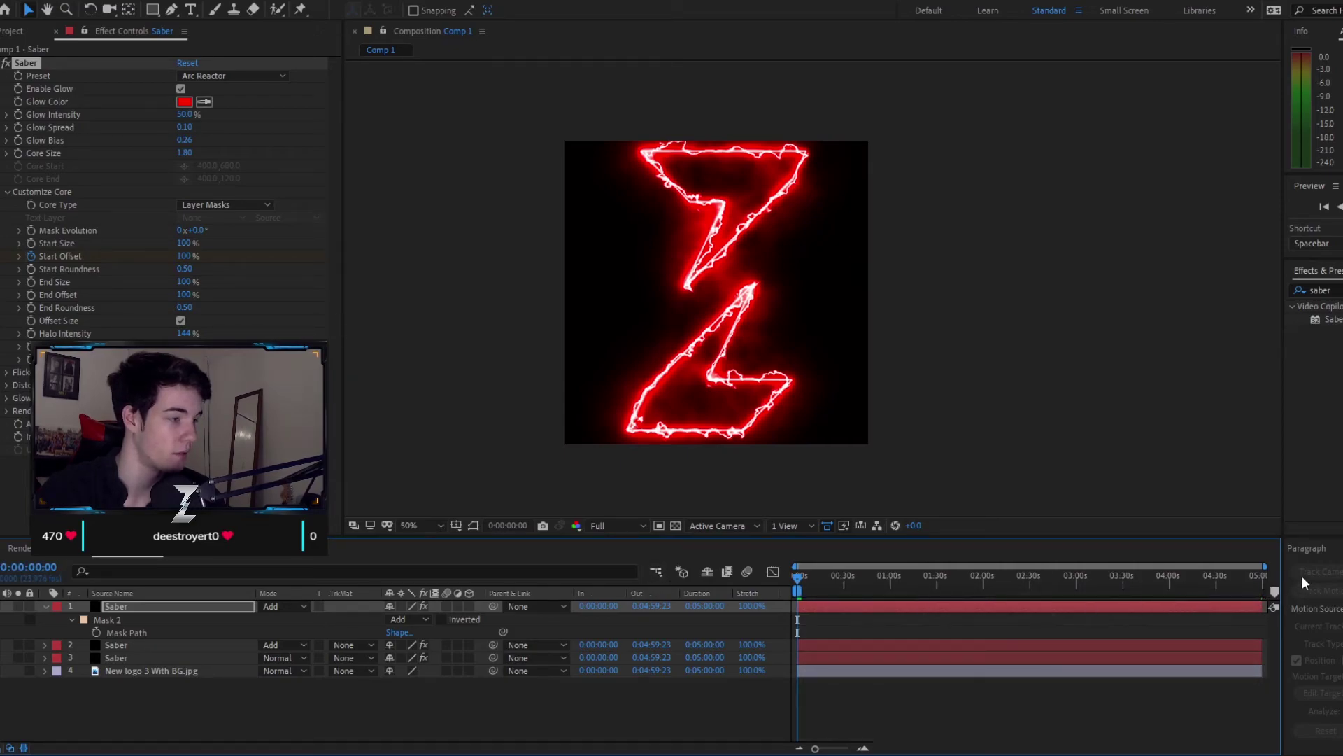
key(semicolon)
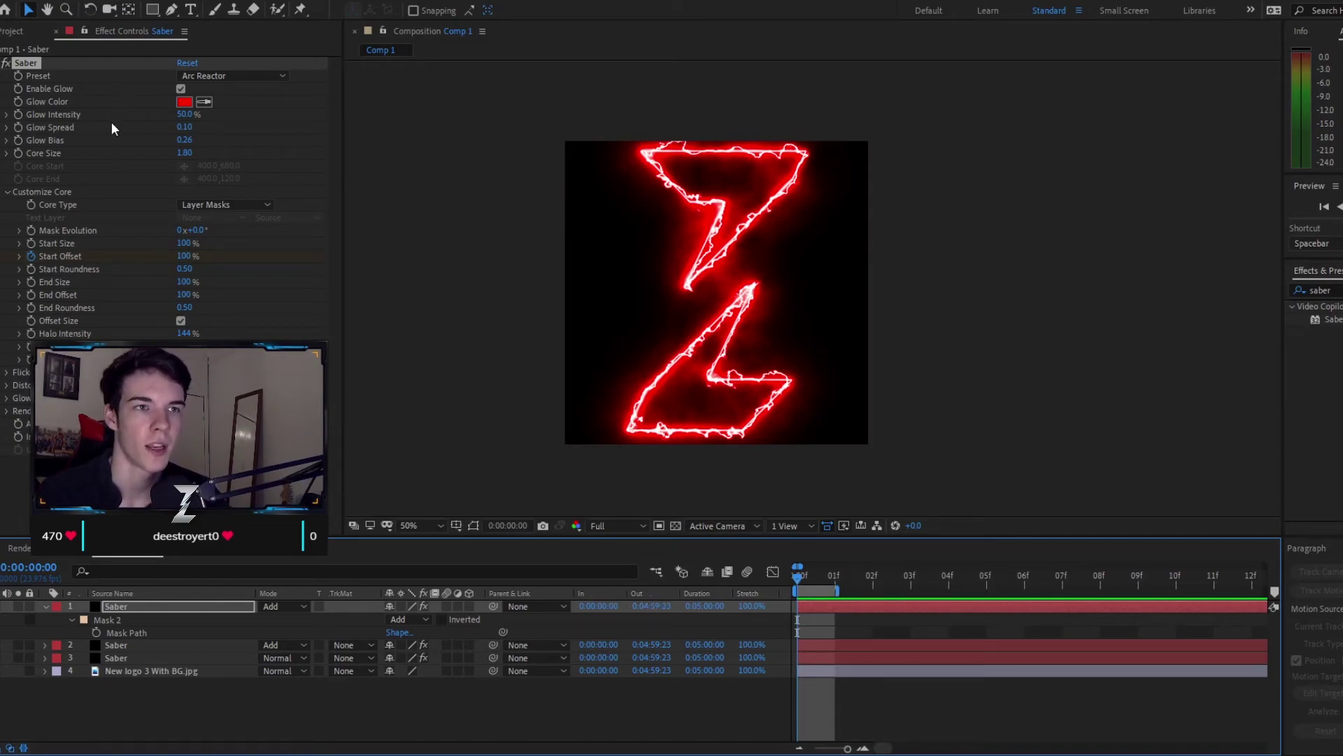
key(ctrl+m)
click(116, 650)
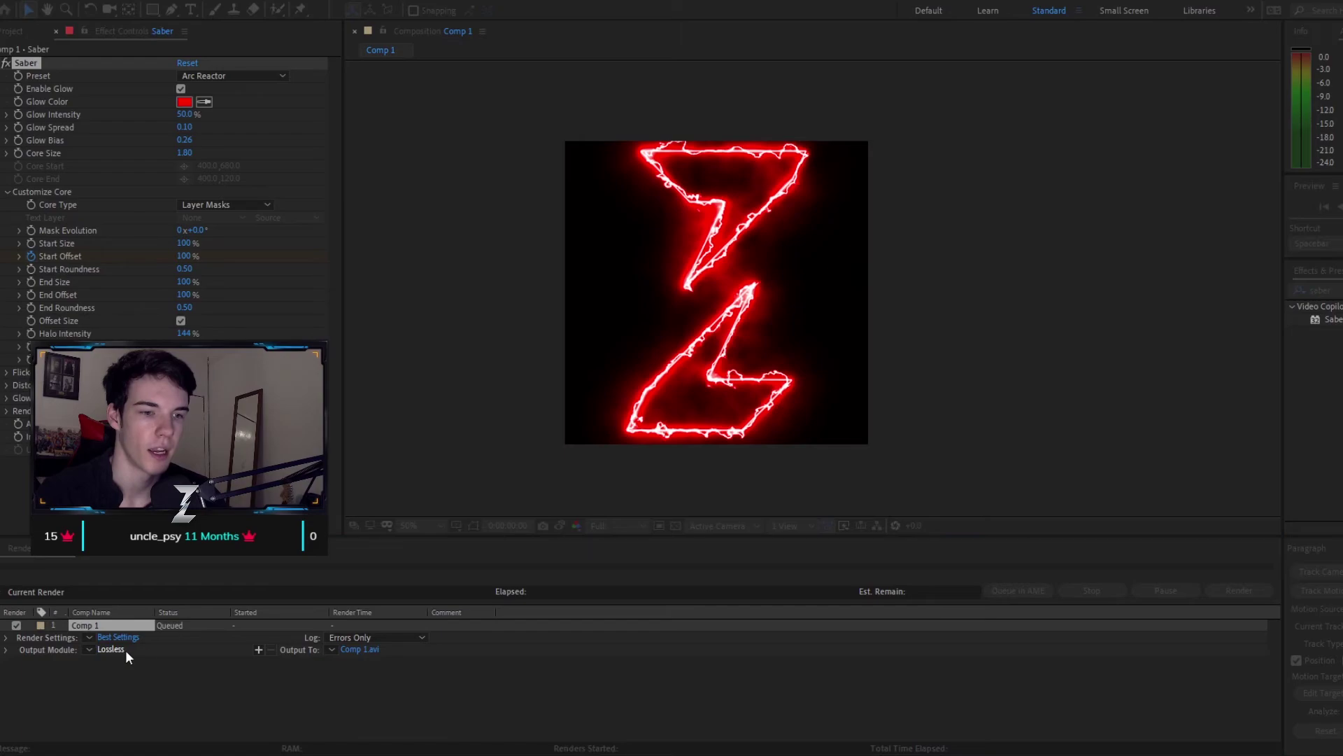
click(900, 587)
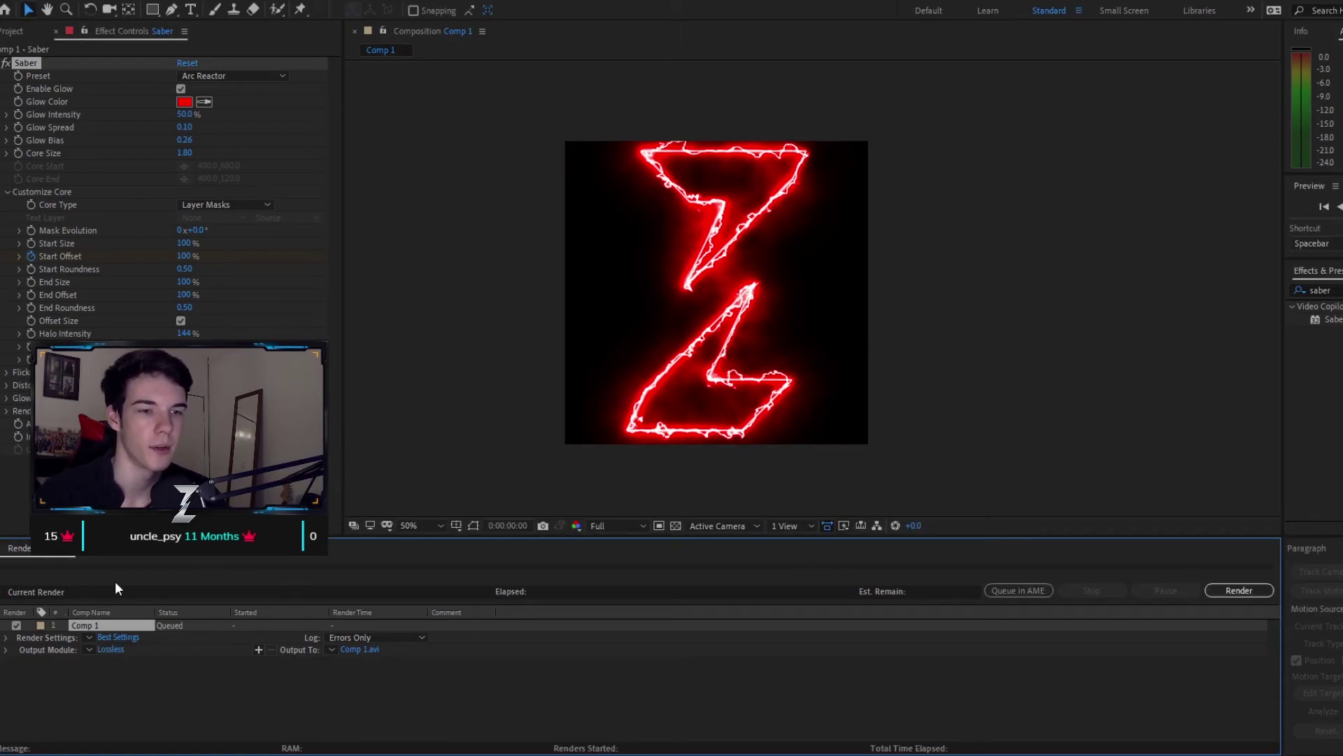
click(119, 549)
Remove the Start Offset keyframes from the top Saber layer and set its Start Offset to 0%
click(157, 644)
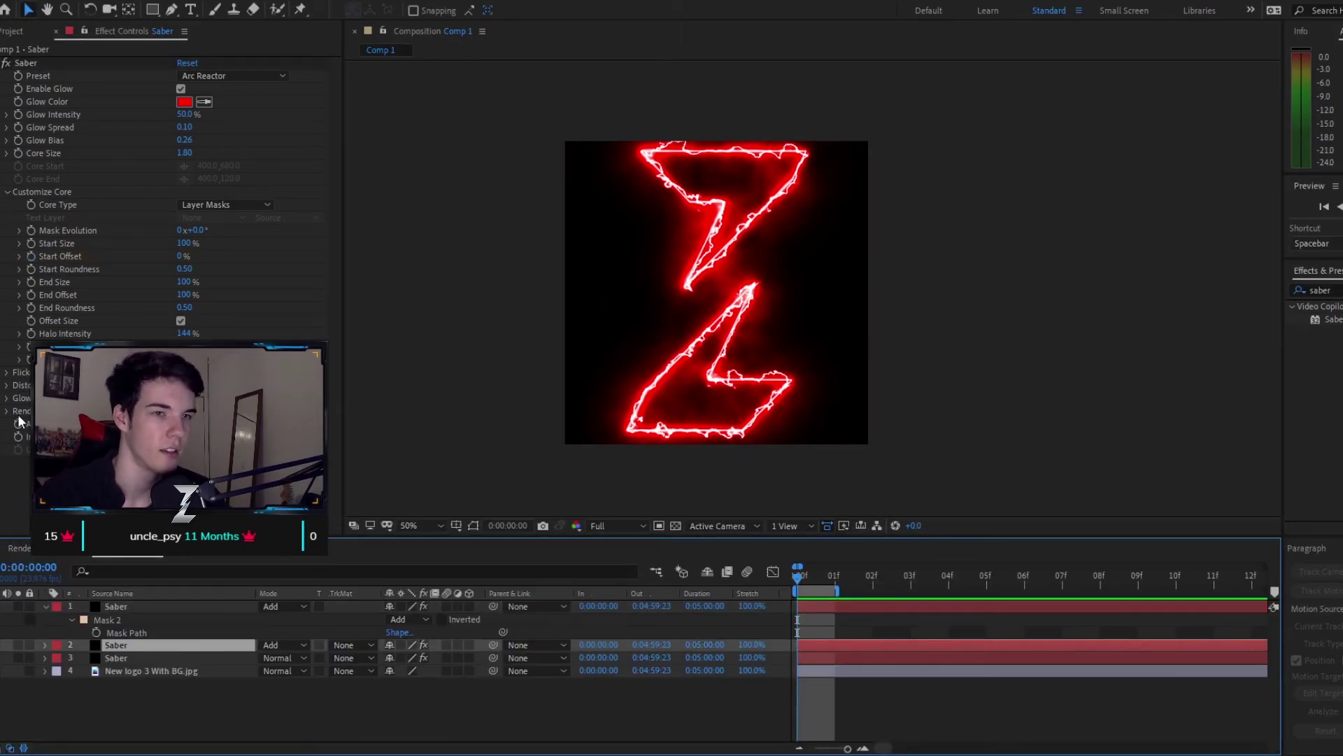
click(124, 656)
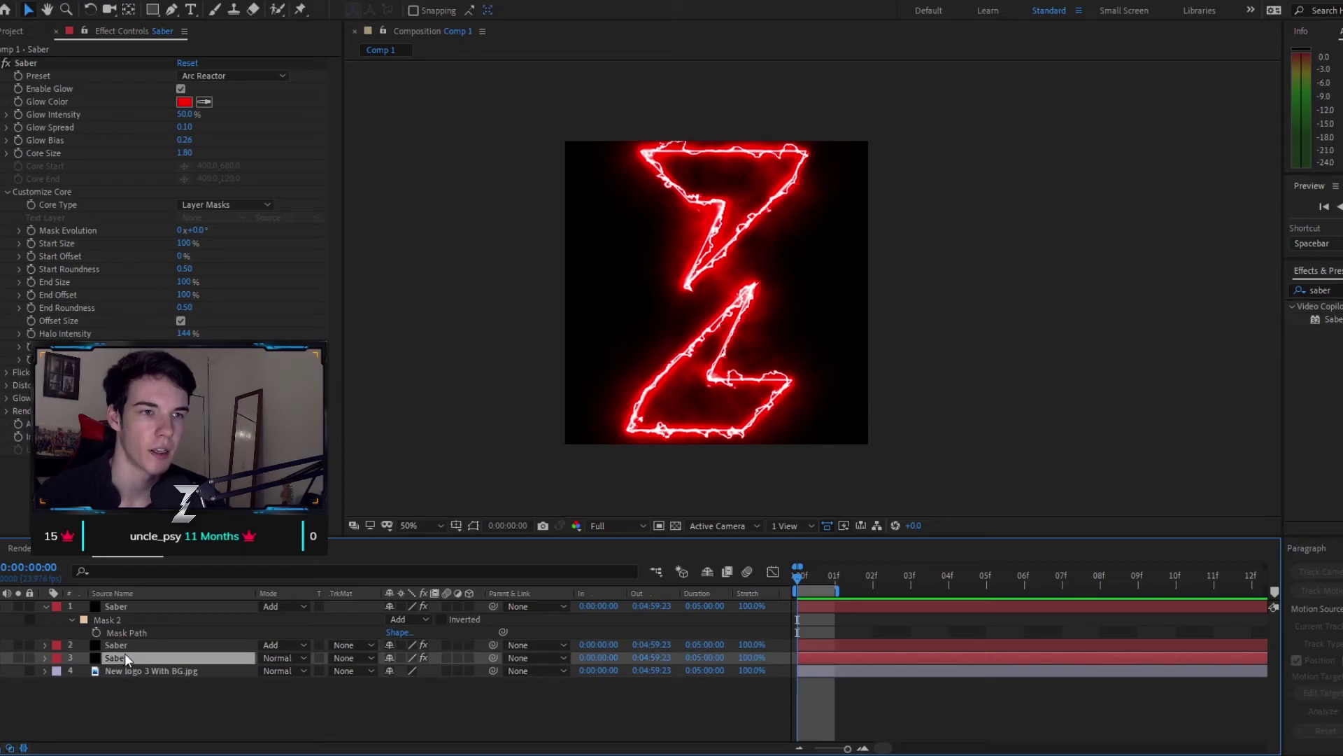
click(125, 645)
click(130, 607)
click(32, 255)
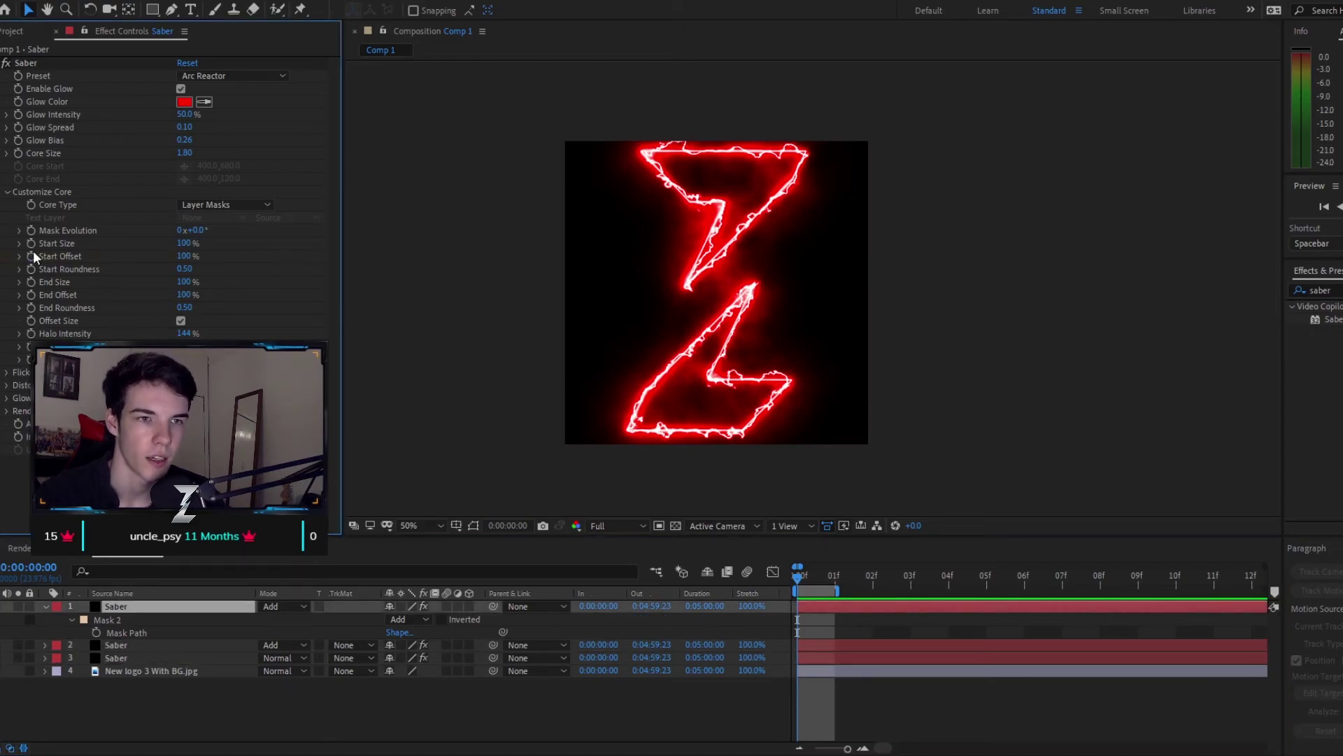
drag(189, 256, 121, 257)
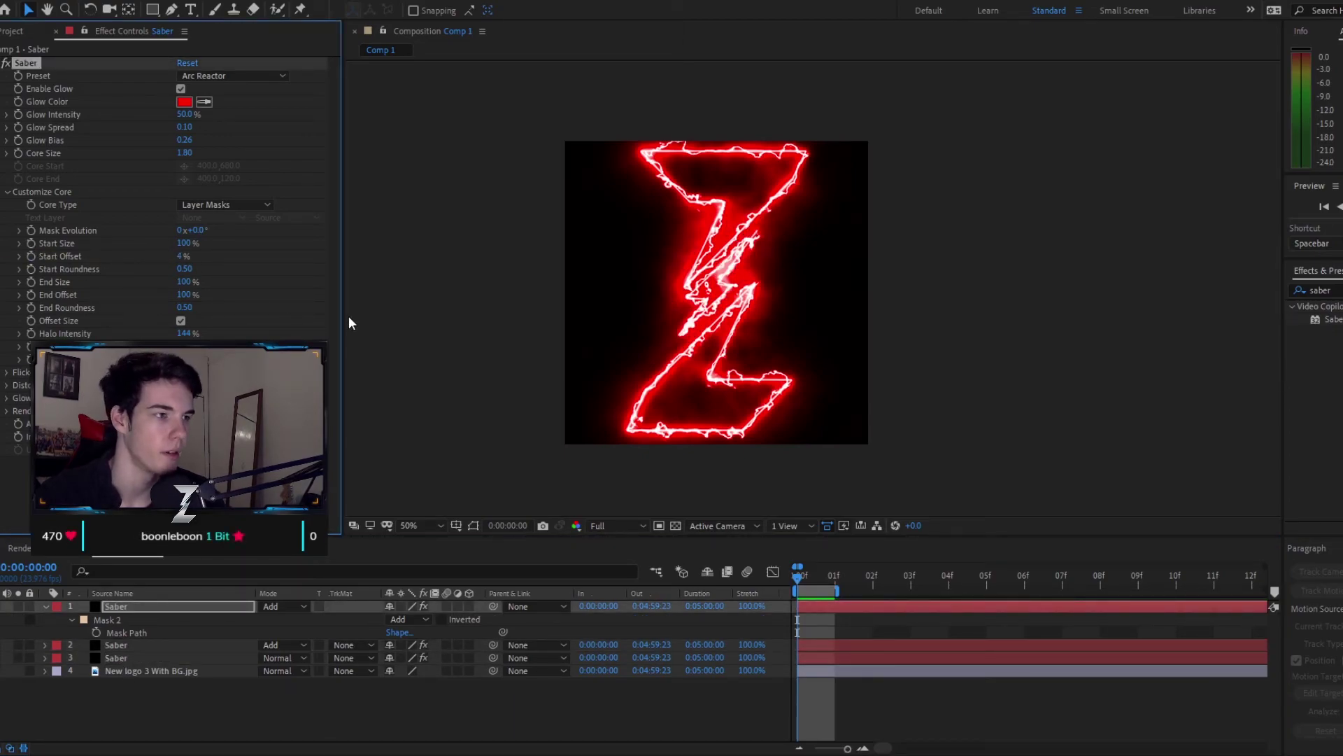
click(184, 256)
text(0)
key(Return)
Add Comp 1 to the render queue and set its output module format to JPEG Sequence
key(ctrl+m)
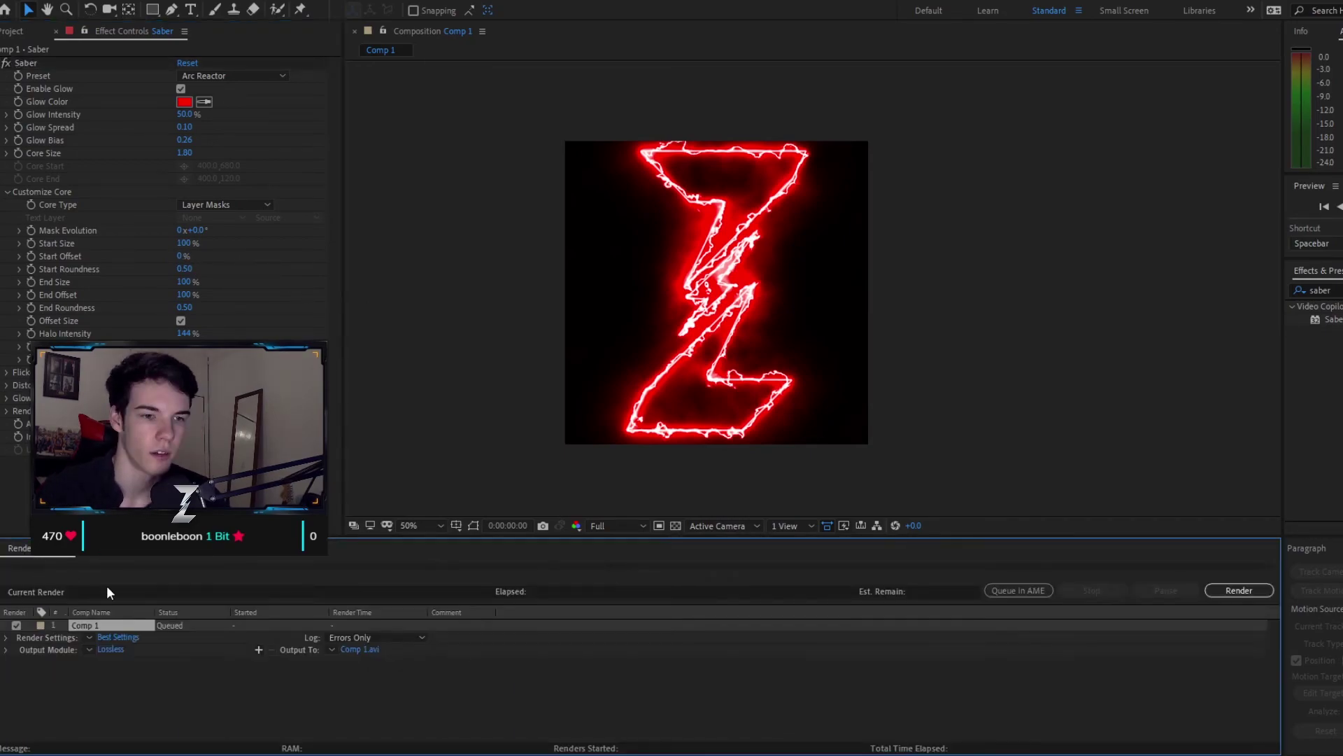
click(115, 649)
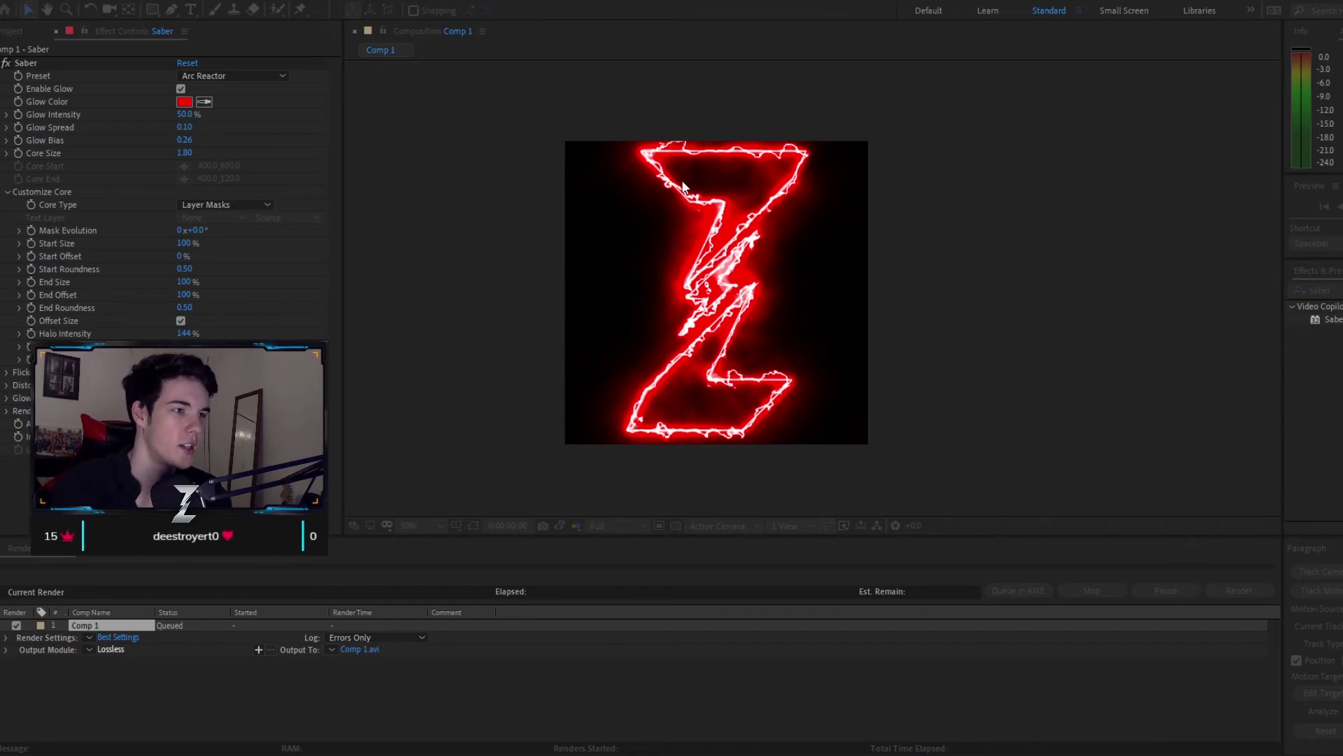
click(714, 179)
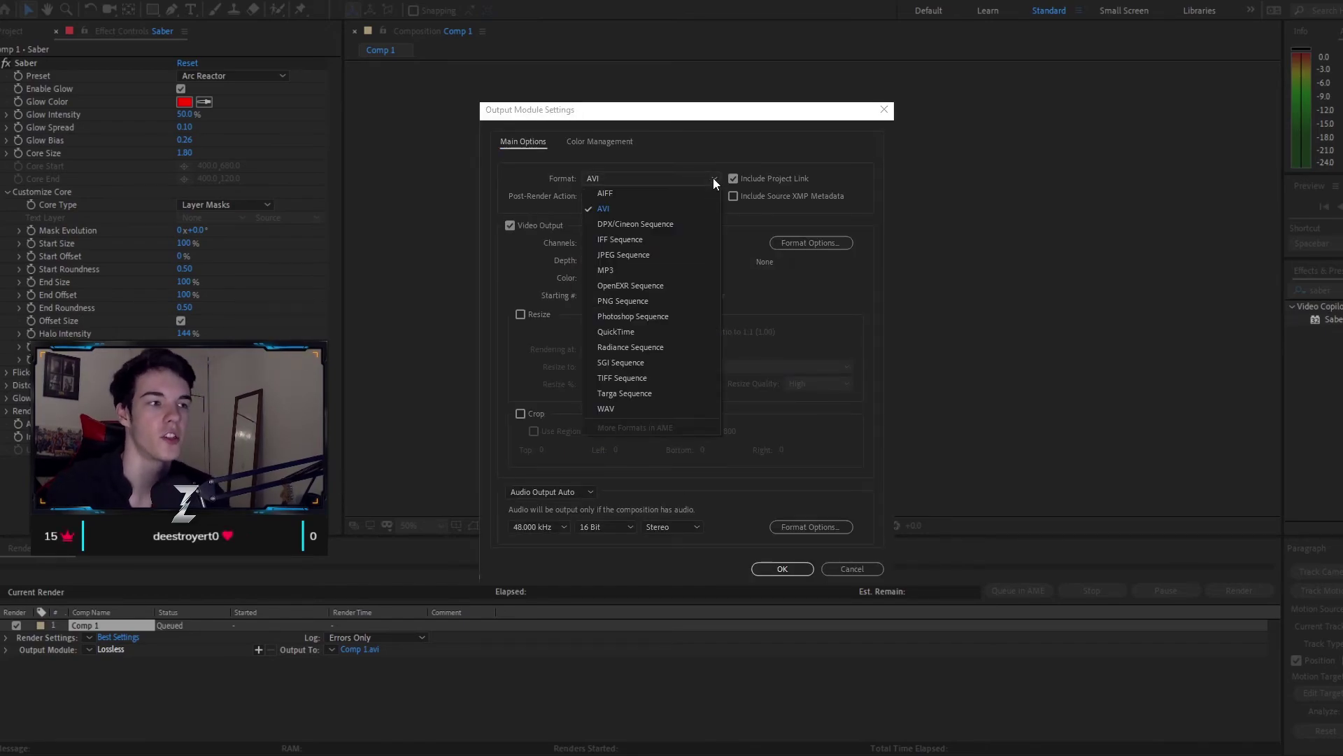
click(680, 256)
click(782, 568)
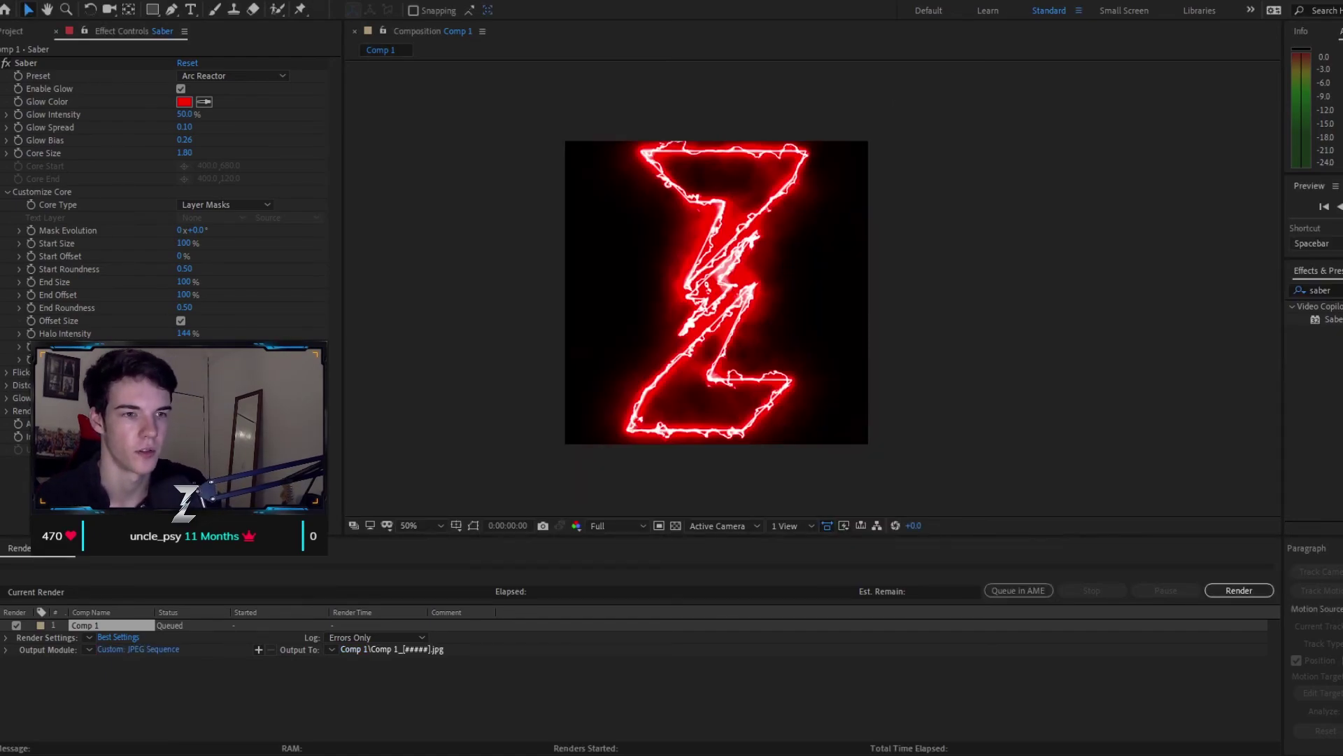
Save the output under the name Tutorial Logo and render the queued composition
key(Return)
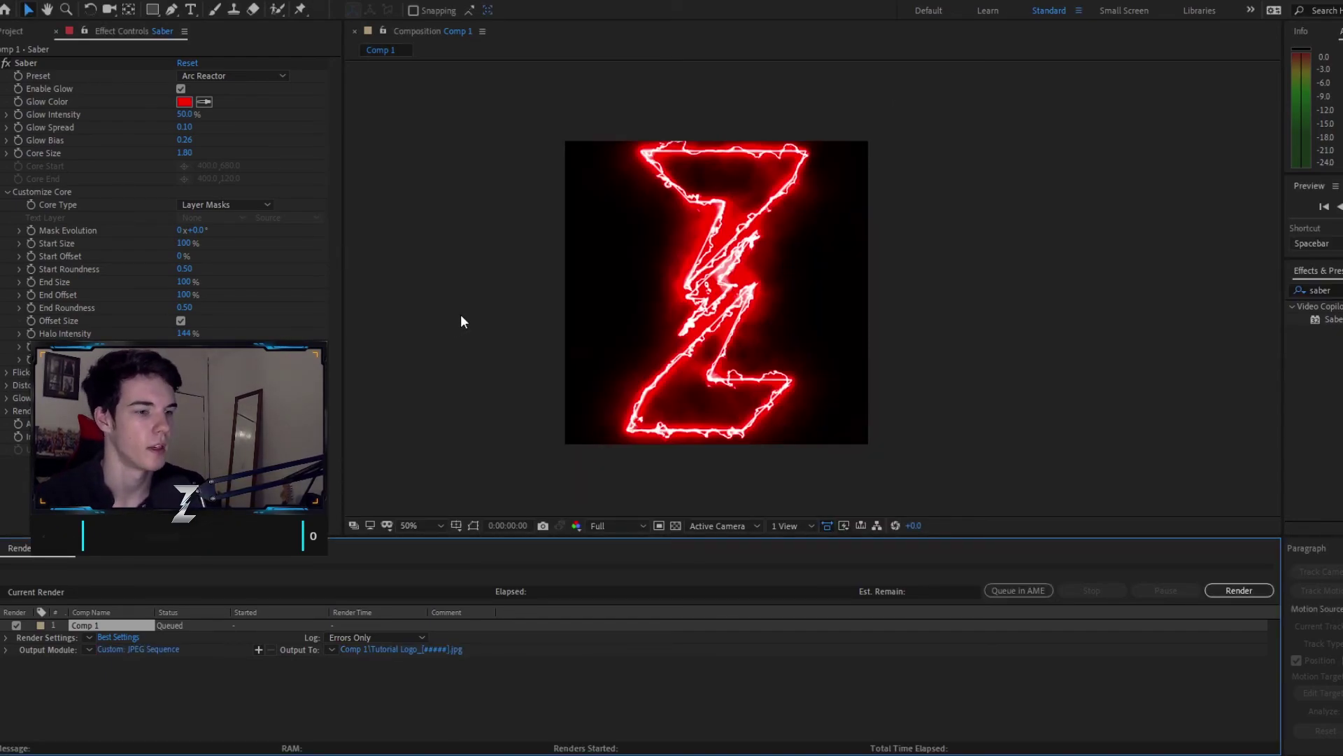
click(1250, 592)
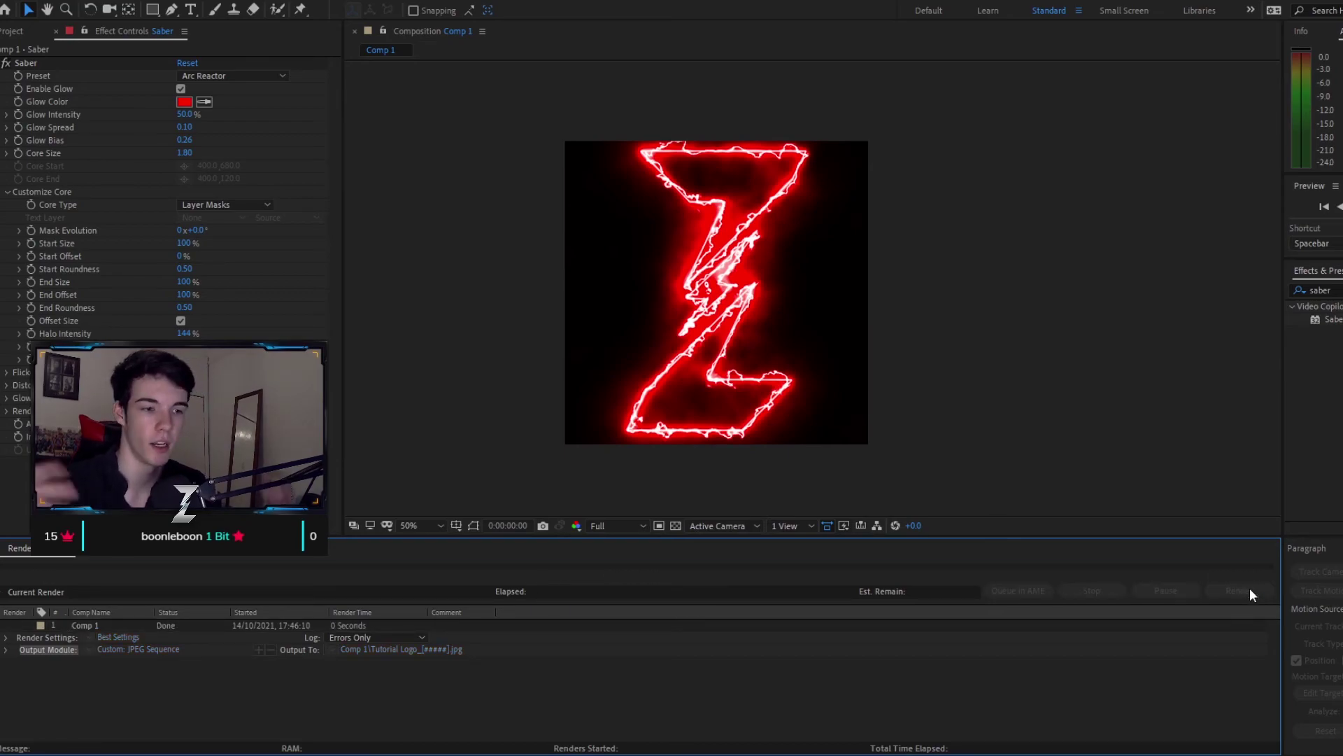